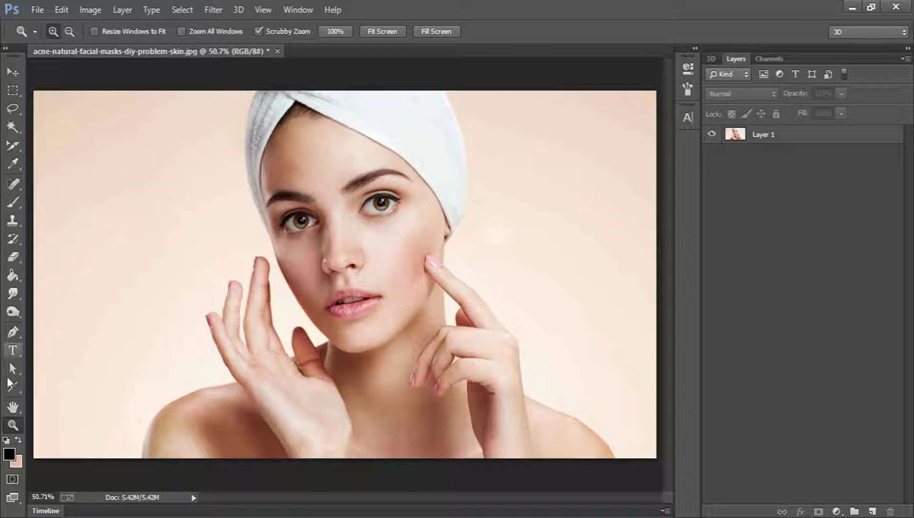
Try drawing a diagonal line shape across the face with the Line tool, and undo it
left_click(8, 386)
left_click_drag(273, 173, 413, 317)
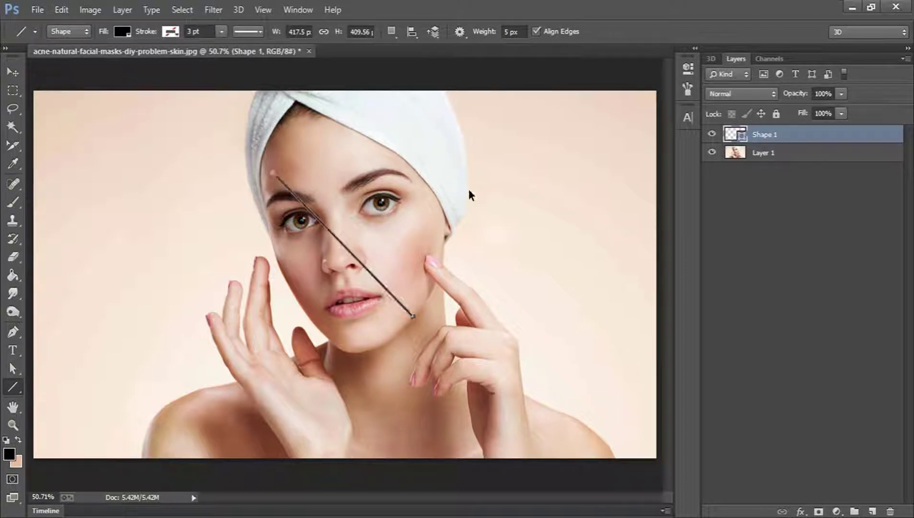
key("ctrl+z")
Add a new empty layer above the photo layer and make it the active layer, with both layers visible
left_click(14, 331)
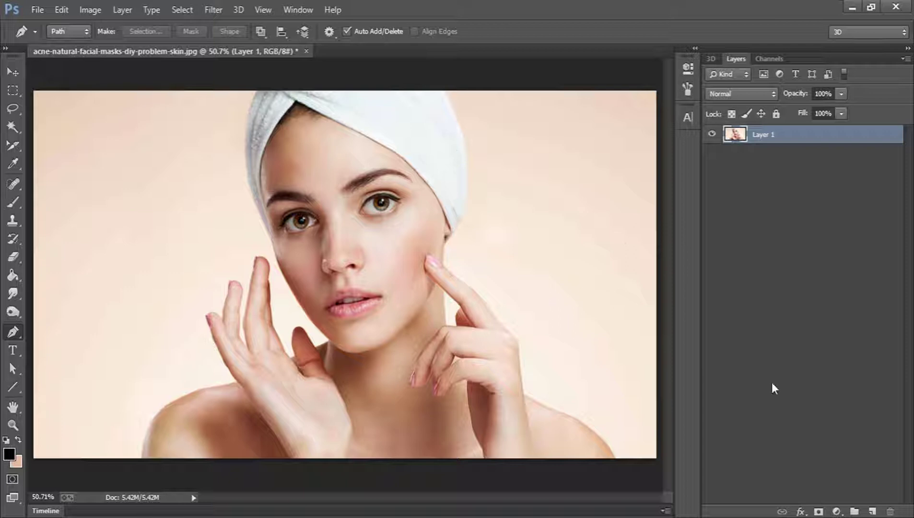
left_click(874, 512)
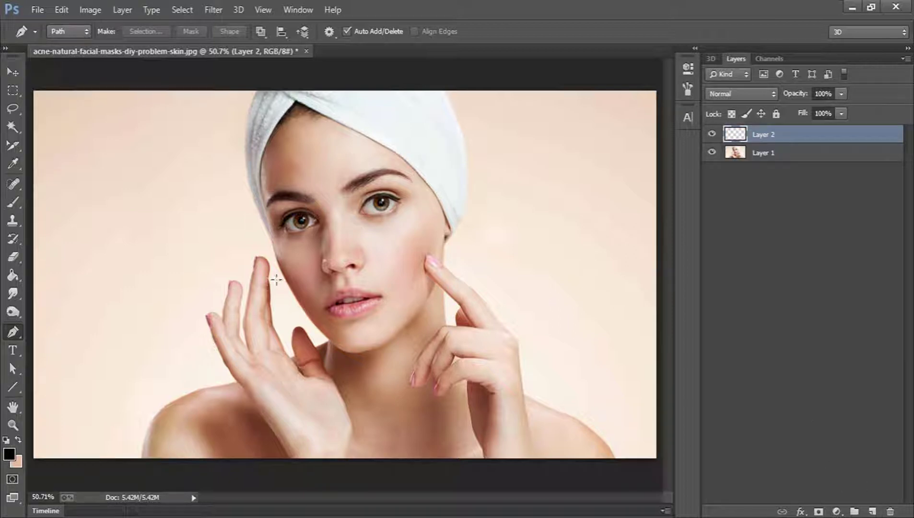
left_click(713, 153)
left_click(714, 152)
left_click(767, 155)
left_click(776, 137)
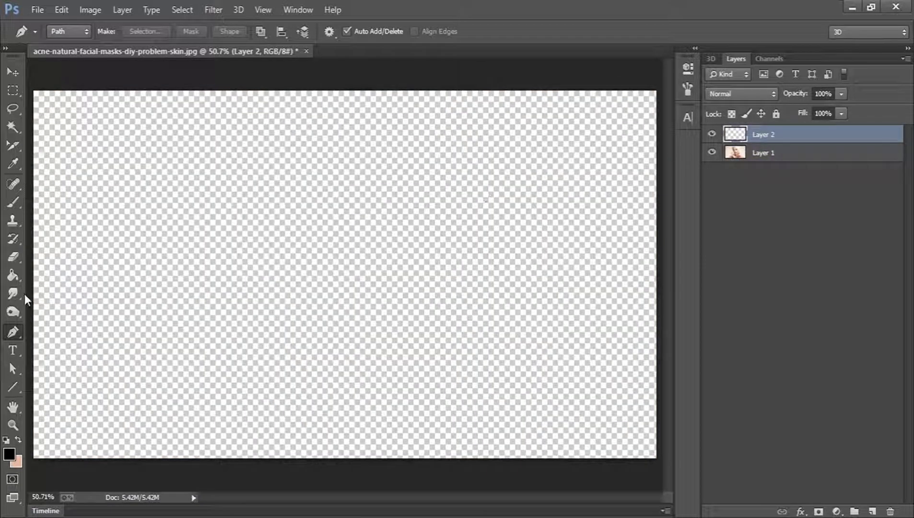
Try a short black brush stroke on the background beside the face, and undo it
left_click(13, 424)
left_click_drag(196, 293, 220, 290)
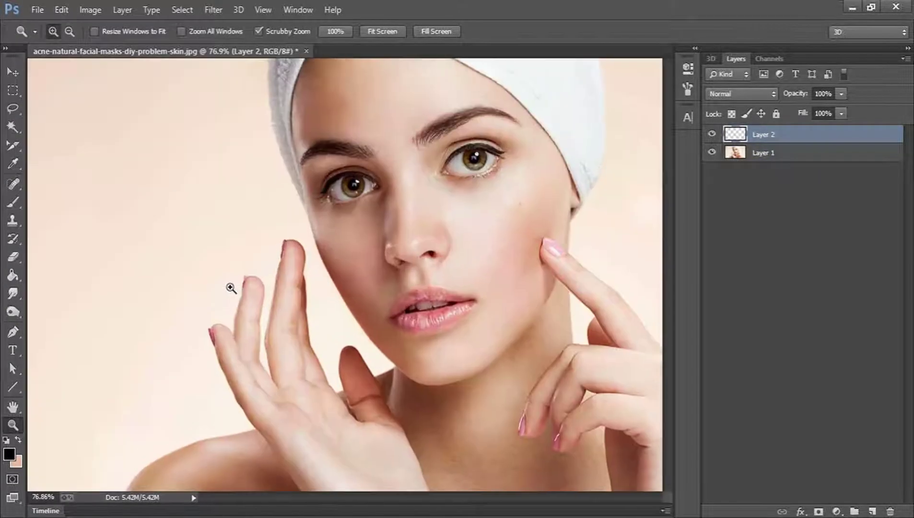
left_click(13, 202)
mouse_move(149, 200)
left_mouse_down()
mouse_move(187, 243)
mouse_move(158, 214)
left_mouse_up()
key("ctrl+z")
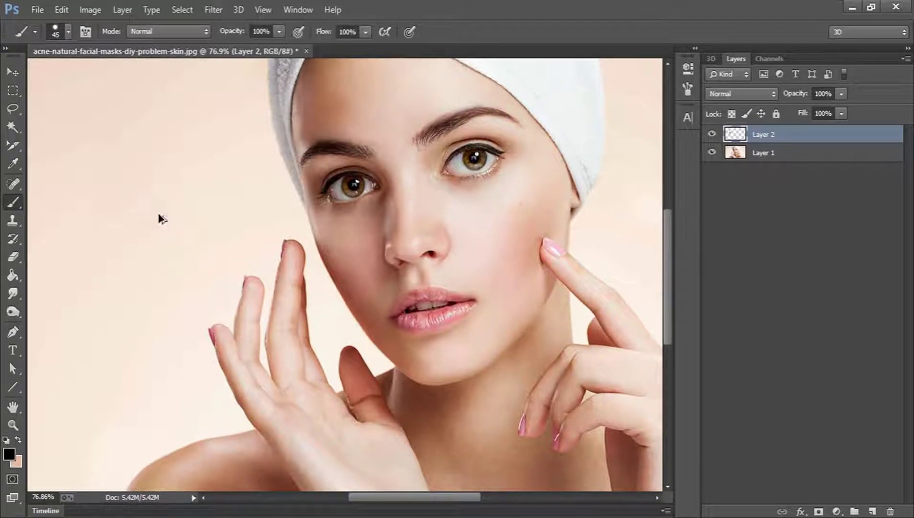
Choose the hard round brush preset, test it with a freehand stroke beside the face, and undo the stroke
right_click(169, 170)
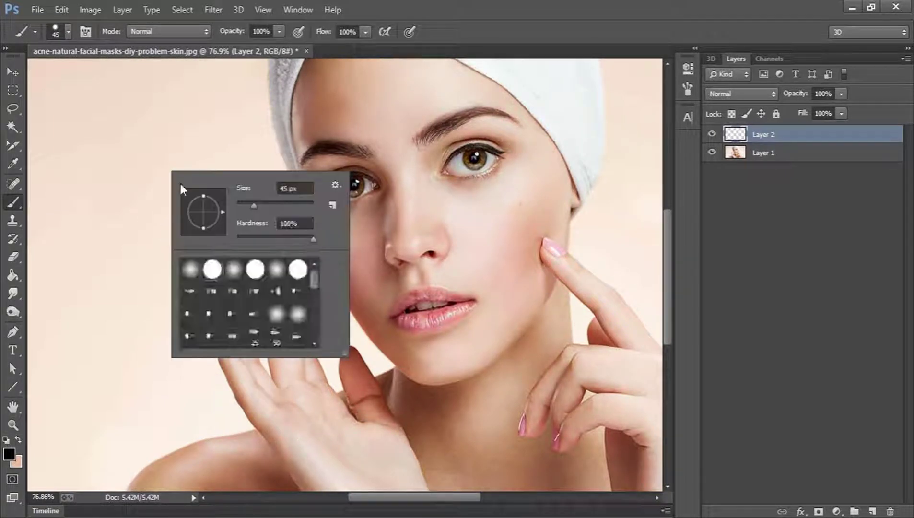
left_click(255, 270)
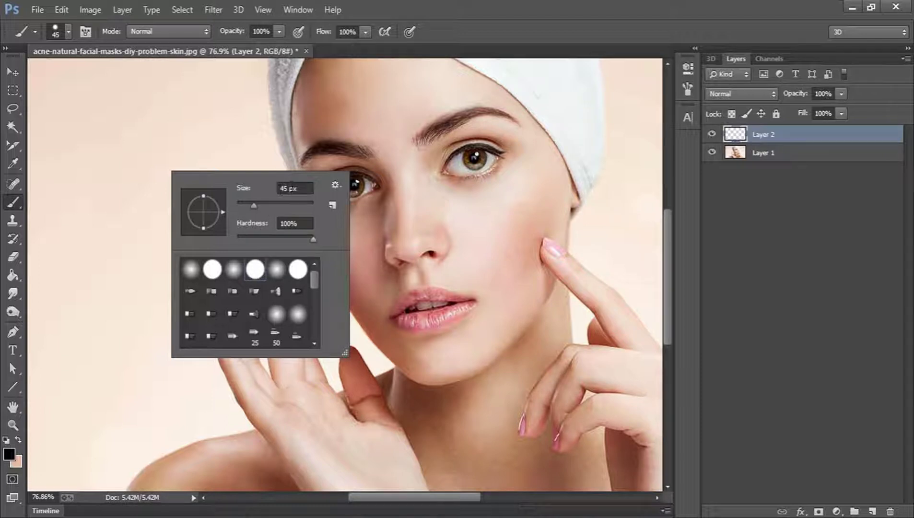
mouse_move(220, 119)
left_mouse_down()
mouse_move(228, 197)
mouse_move(200, 224)
mouse_move(166, 159)
mouse_move(183, 194)
mouse_move(173, 235)
left_mouse_up()
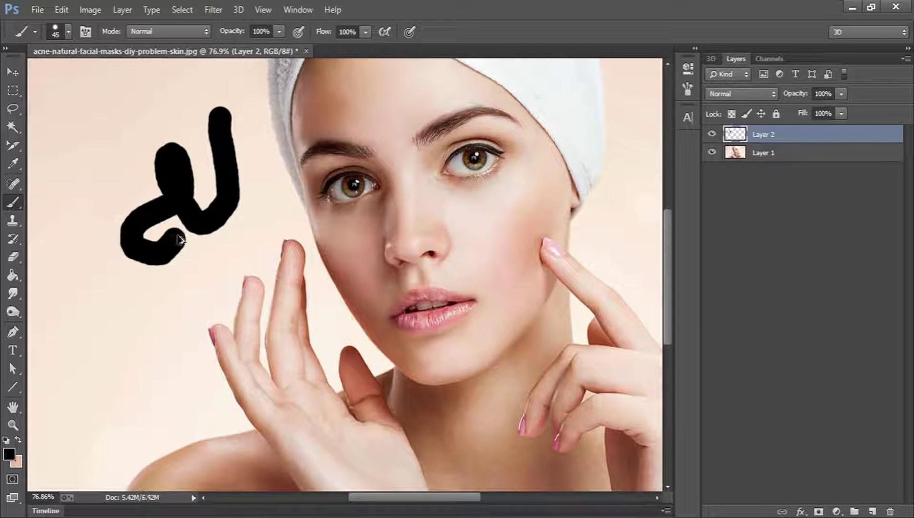
key("ctrl+z")
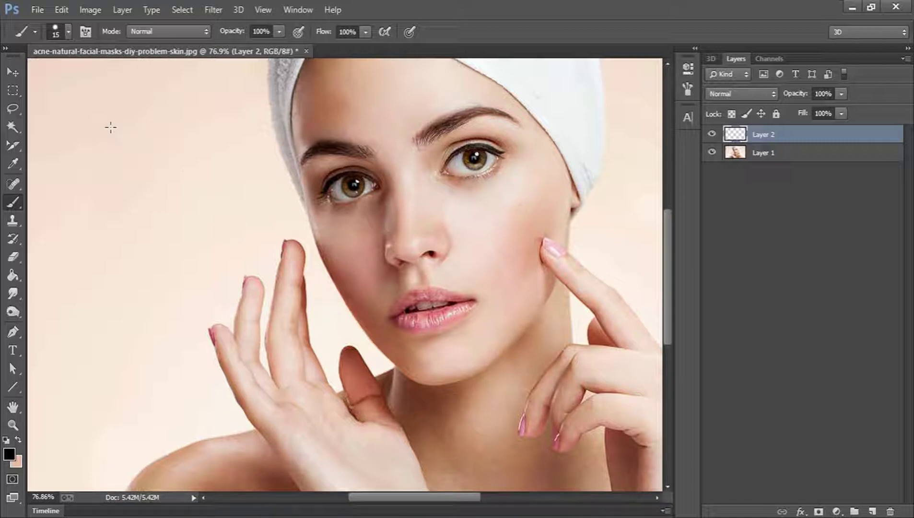
Set the brush size to 10 px, test it with a zigzag stroke on the background, and undo the stroke
left_click(69, 34)
left_click(66, 36)
mouse_move(144, 112)
left_mouse_down()
mouse_move(150, 202)
mouse_move(163, 222)
left_mouse_up()
mouse_move(183, 173)
left_mouse_down()
mouse_move(200, 262)
mouse_move(246, 175)
left_mouse_up()
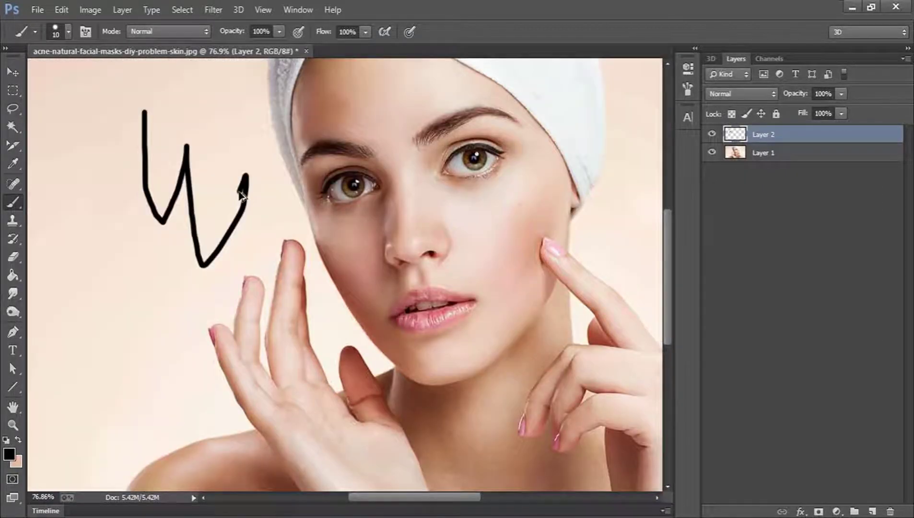
key("ctrl+z")
Start a Pen tool path just above the towel and trace the towel's outer edge down to the cheek beside the raised palm
scroll(239, 192, "up", 5)
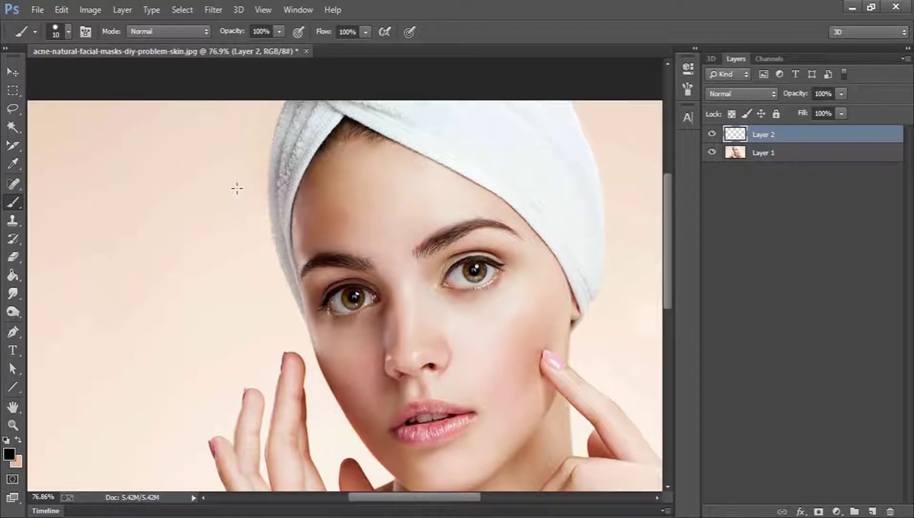
left_click(15, 335)
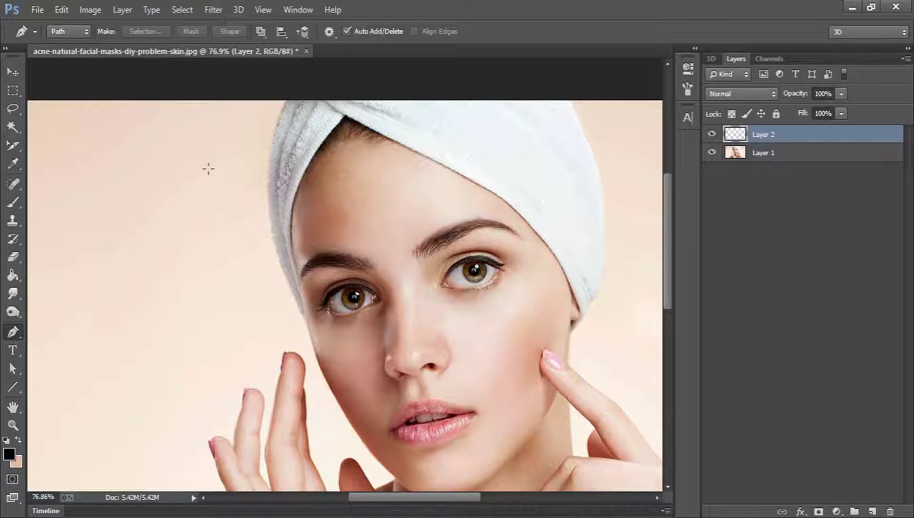
left_click(293, 94)
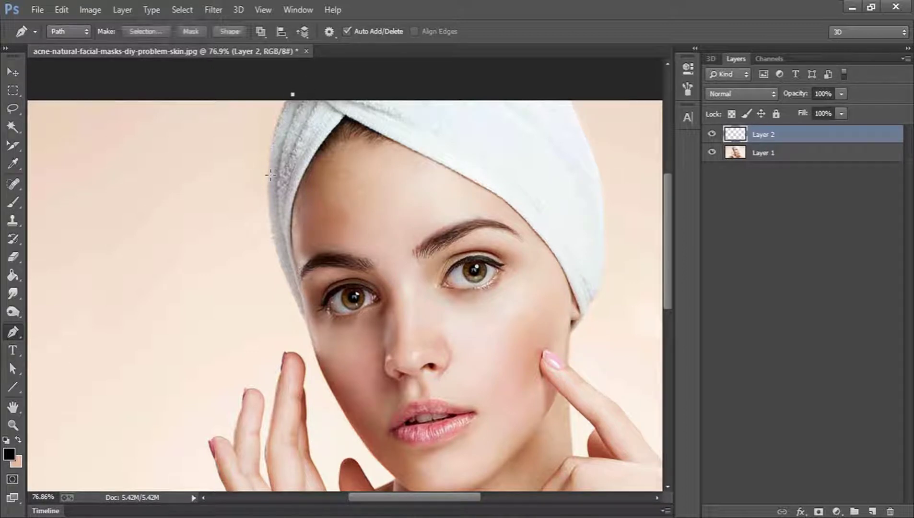
left_click_drag(269, 217, 282, 268)
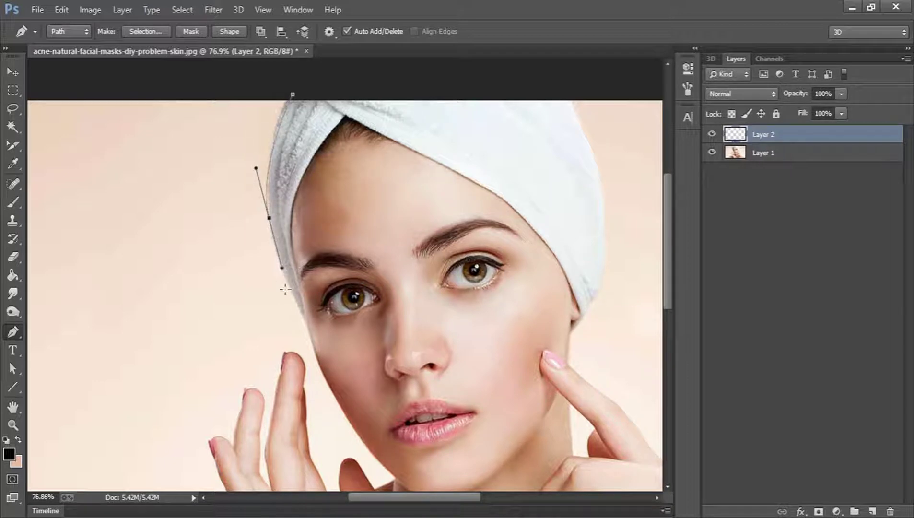
left_click_drag(305, 327, 310, 340)
Continue the pen path along the cheek and jawline, and turn it at the chin toward the raised thumb
scroll(359, 362, "down", 2)
scroll(359, 362, "down", 4)
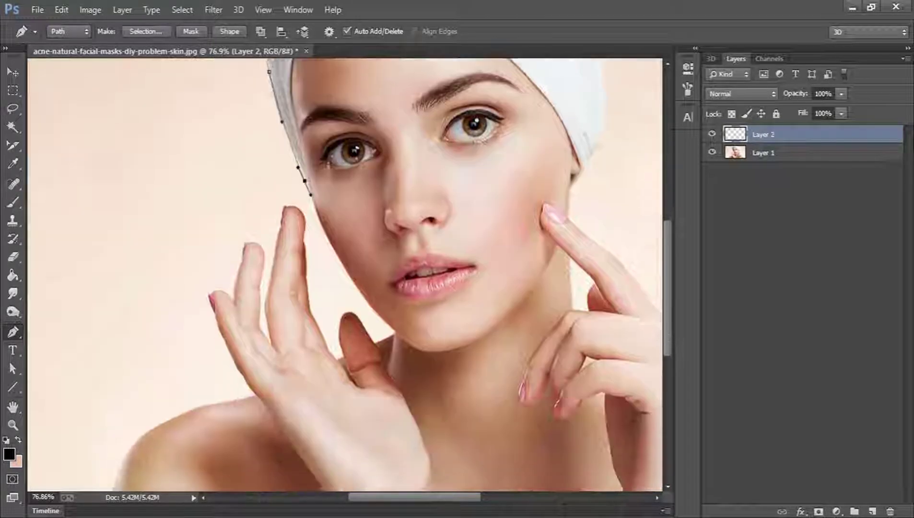
left_click_drag(376, 303, 417, 355)
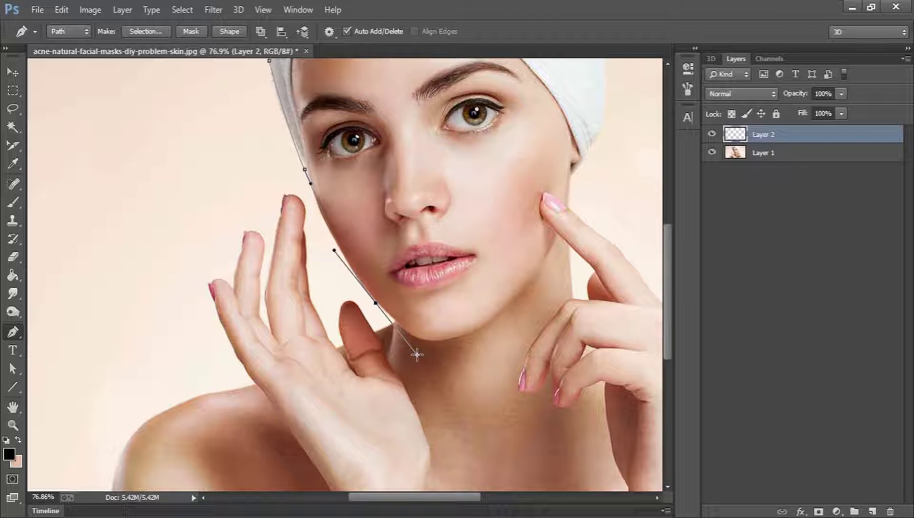
left_click_drag(417, 357, 389, 316)
left_click(396, 321)
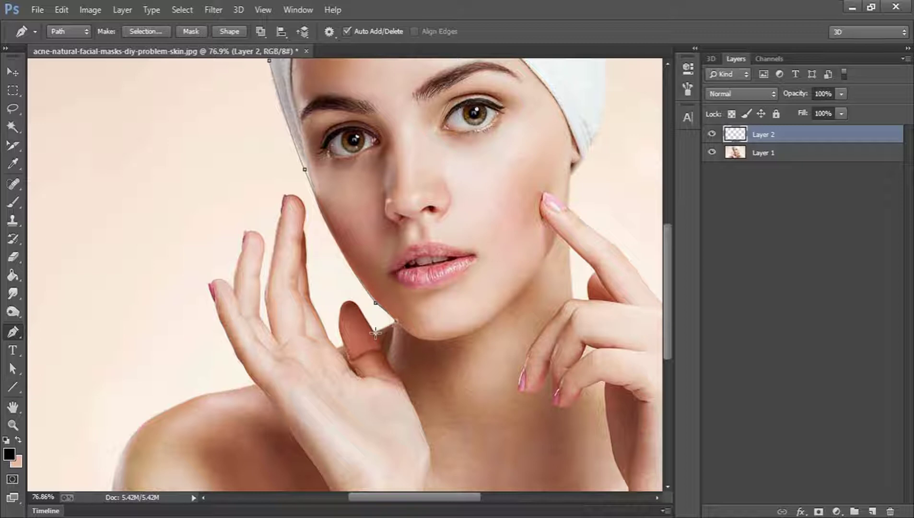
Trace the pen path around the raised thumb and up to the base of the index finger
left_click(14, 424)
left_click_drag(302, 333, 322, 325)
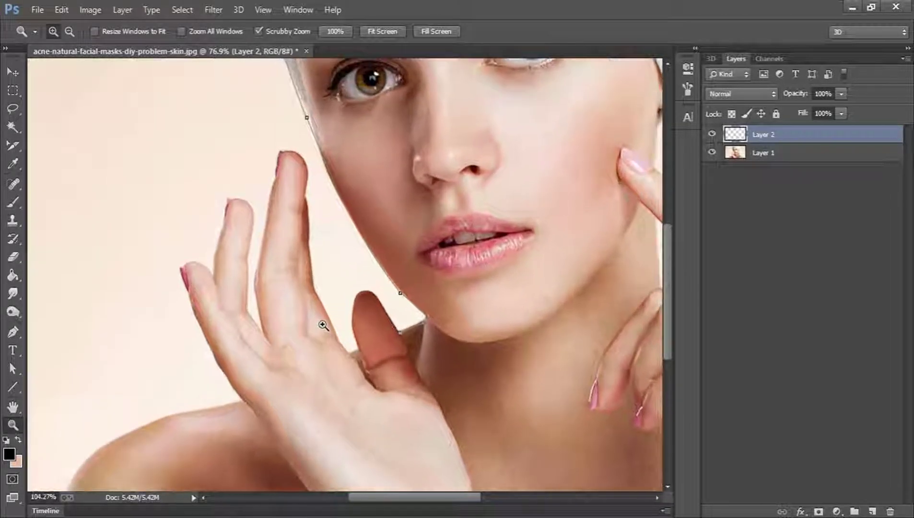
key("p")
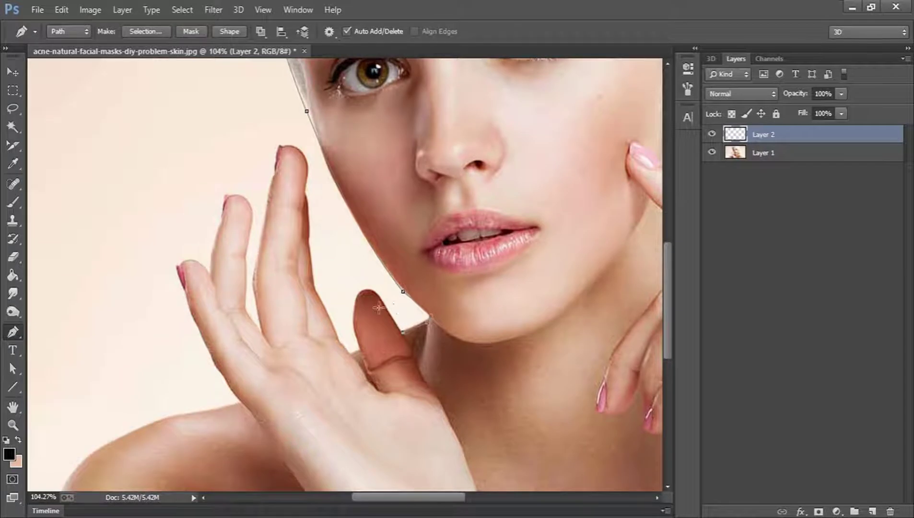
left_click_drag(377, 291, 367, 290)
left_click(355, 296)
left_click_drag(338, 342, 329, 324)
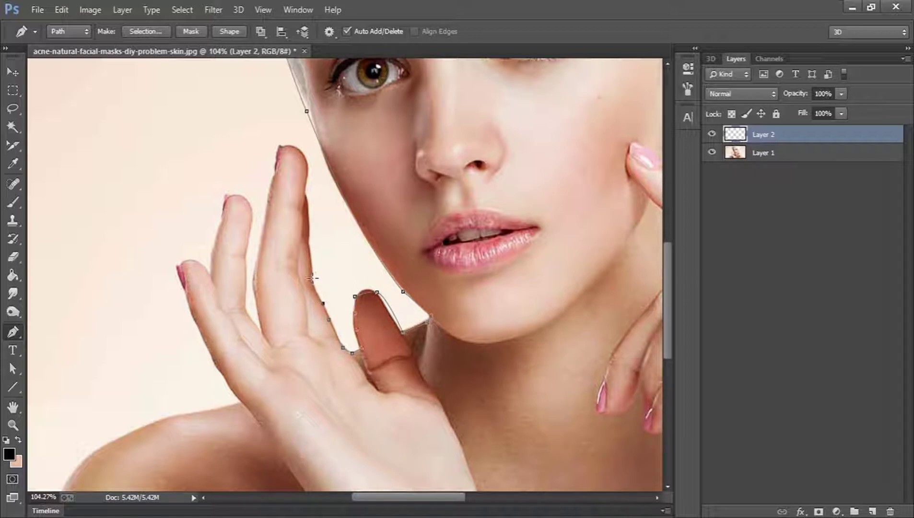
Trace the pen path up the index finger, around its tip and down to the gap beside the next finger
left_click(312, 278)
left_click(309, 241)
left_click(305, 192)
left_click_drag(283, 146, 274, 150)
left_click(254, 269)
left_click(260, 330)
Trace the pen path around the two remaining fingertips and down the outer edge of the hand
left_click_drag(233, 196, 218, 203)
left_click_drag(191, 261, 138, 262)
left_click(177, 275)
left_click(190, 317)
left_click(212, 362)
Extend the pen path along the shoulder's curve to just below the photo's lower edge
scroll(241, 403, "down", 4)
left_click_drag(45, 388, 56, 478)
key("z")
left_click_drag(431, 212, 379, 211)
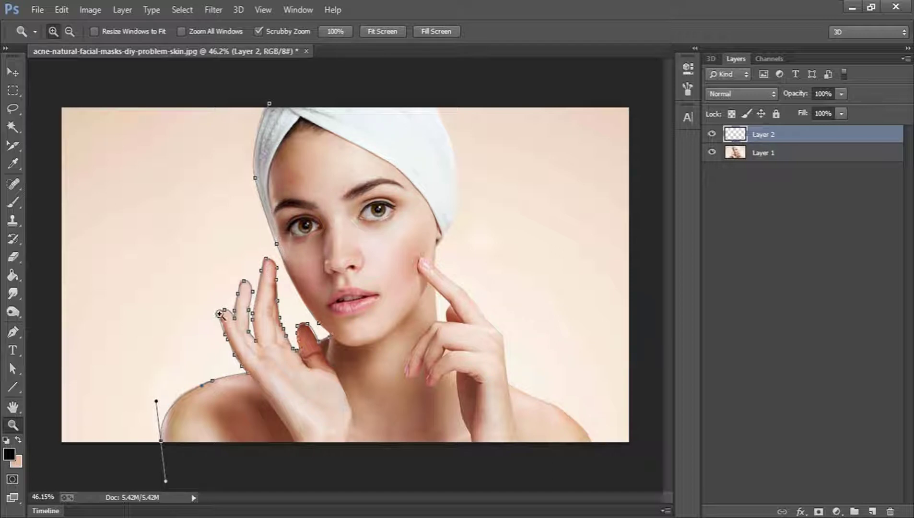
Stroke the traced path with the Brush, leaving Simulate Pressure off, and check the outline
left_click(13, 332)
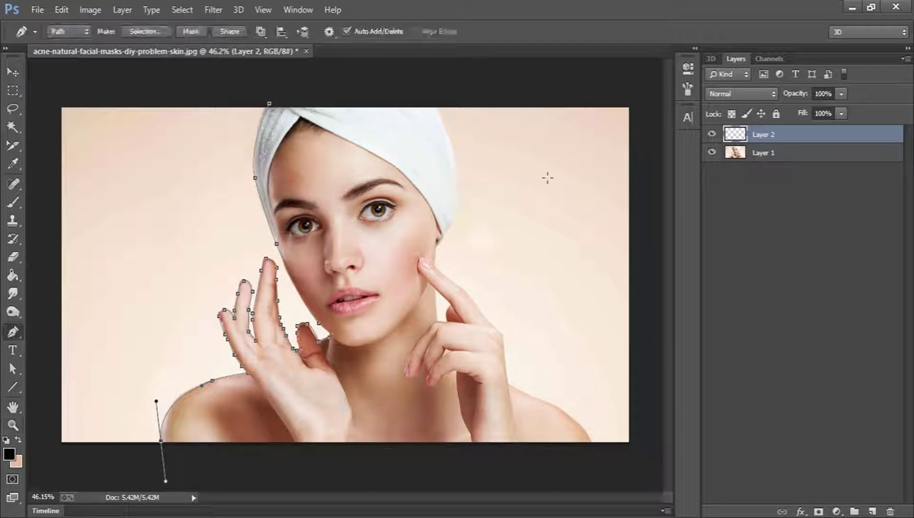
right_click(374, 182)
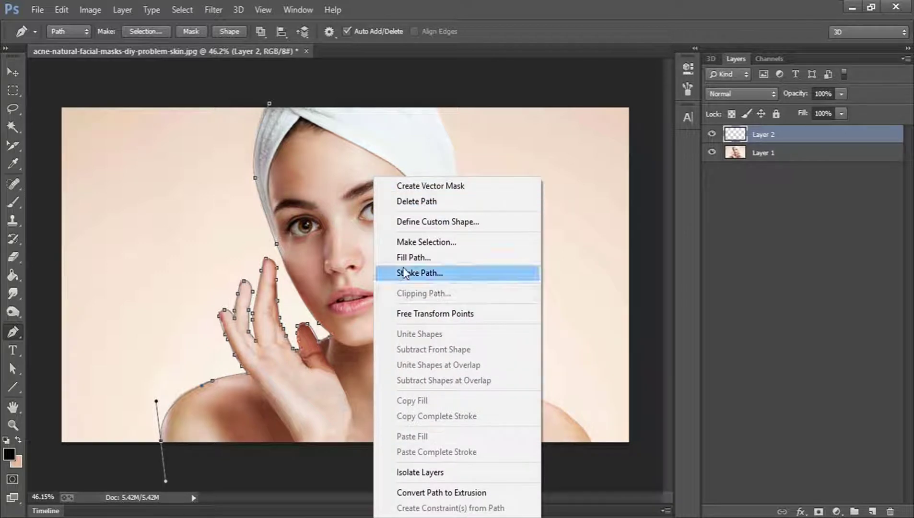
left_click(463, 272)
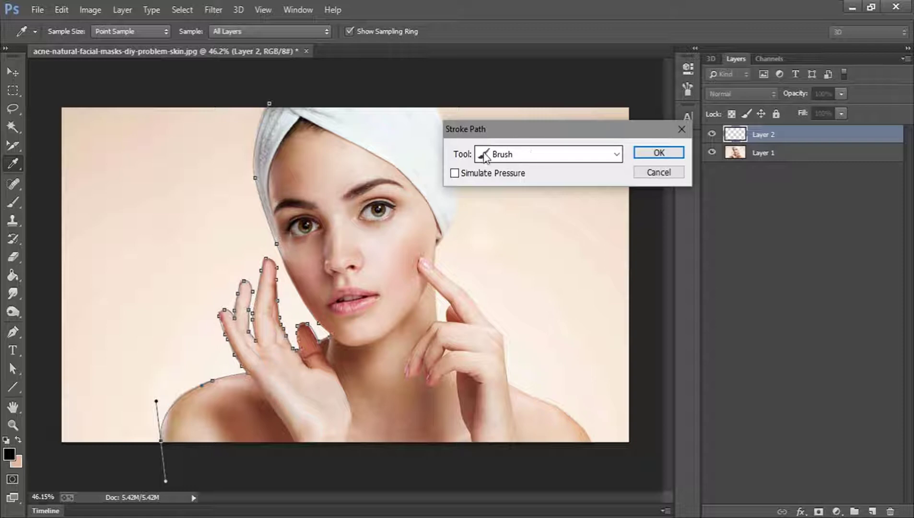
left_click(527, 154)
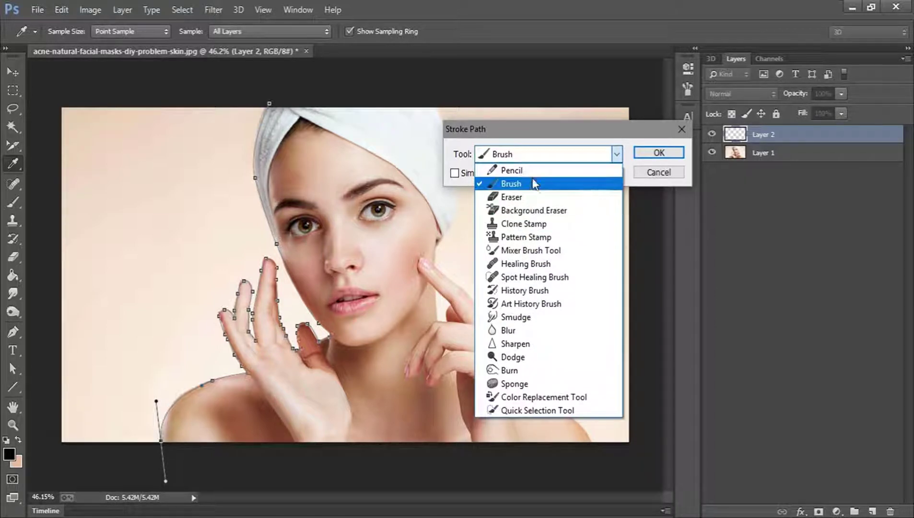
left_click(542, 183)
left_click(685, 151)
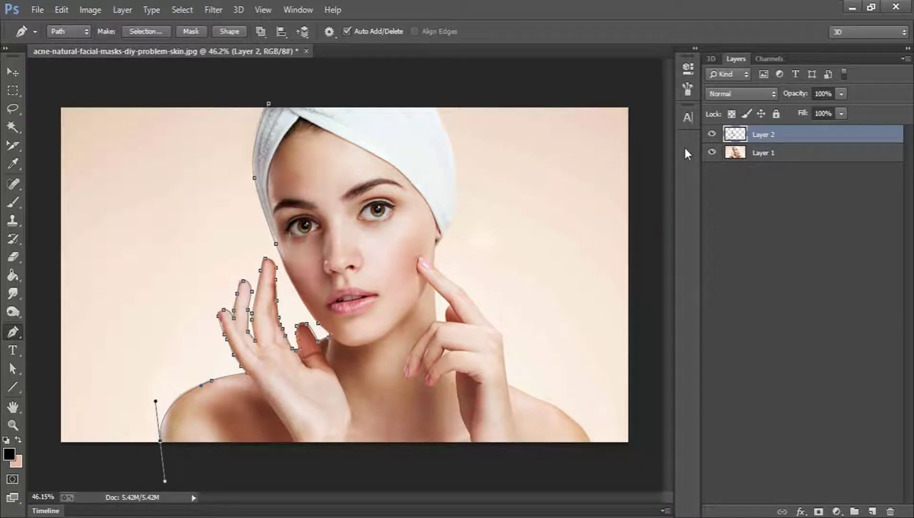
left_click(13, 425)
left_click(399, 32)
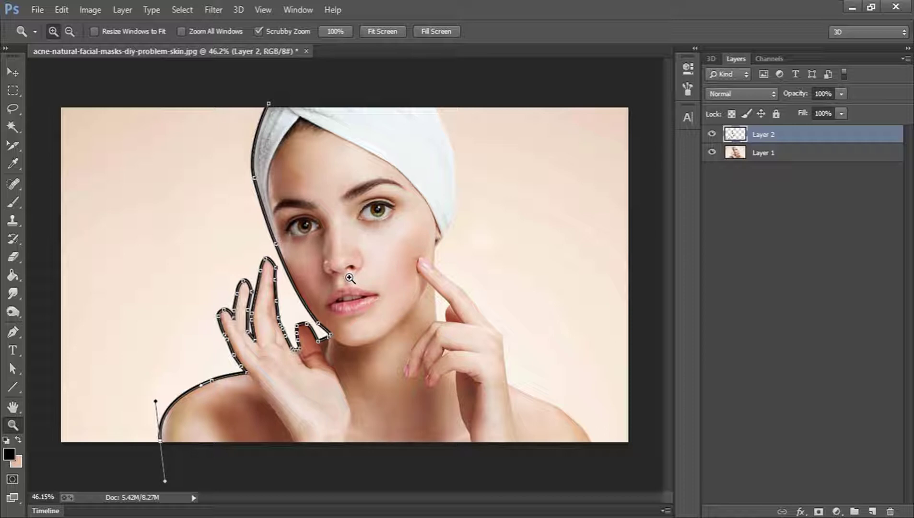
Delete the path, and undo both the deletion and the uniform brush stroke
left_click(13, 332)
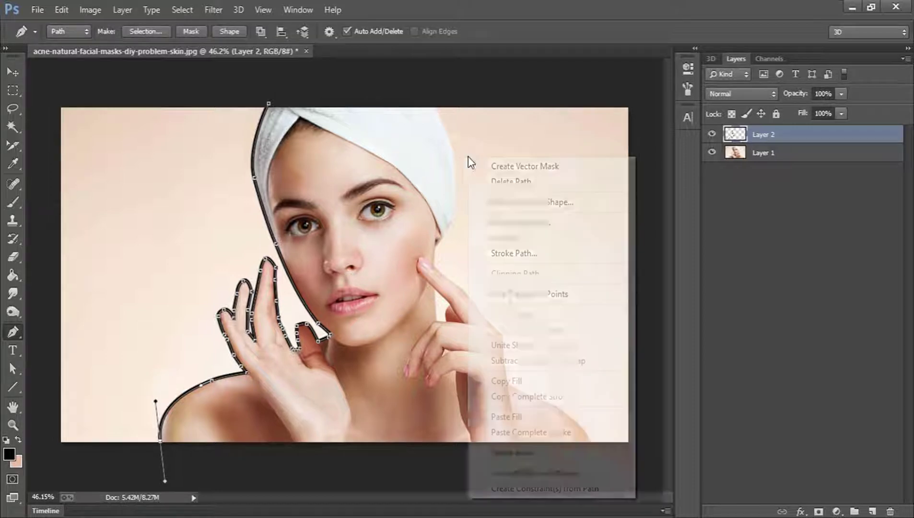
right_click(468, 159)
left_click(564, 182)
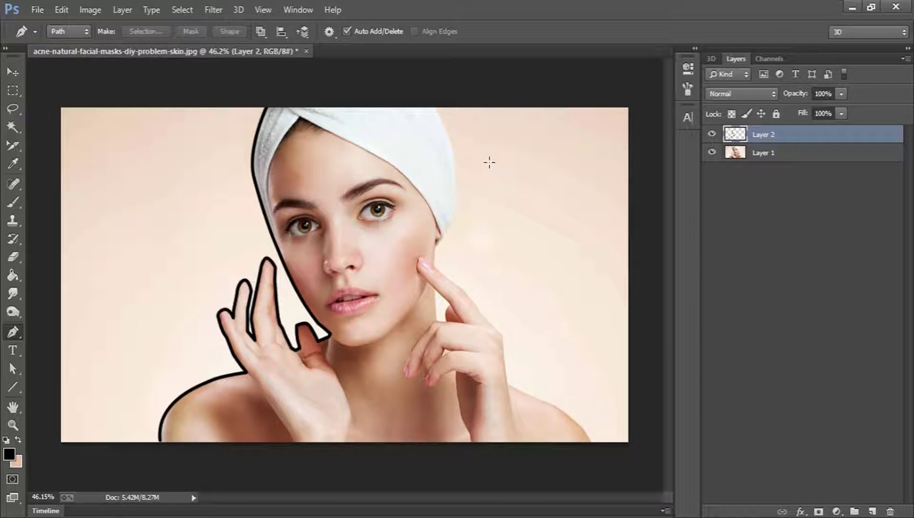
key("ctrl+z")
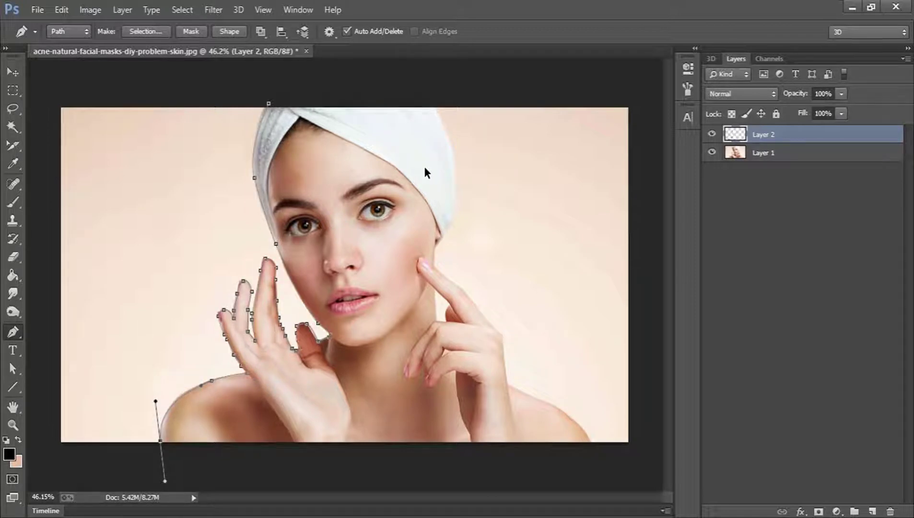
Stroke the traced path with the Brush with Simulate Pressure enabled, and delete the path
right_click(410, 141)
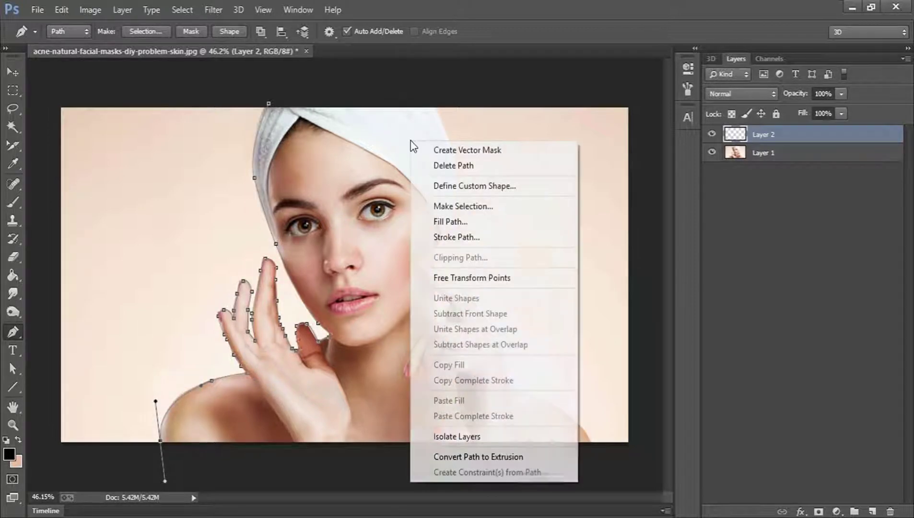
left_click(501, 239)
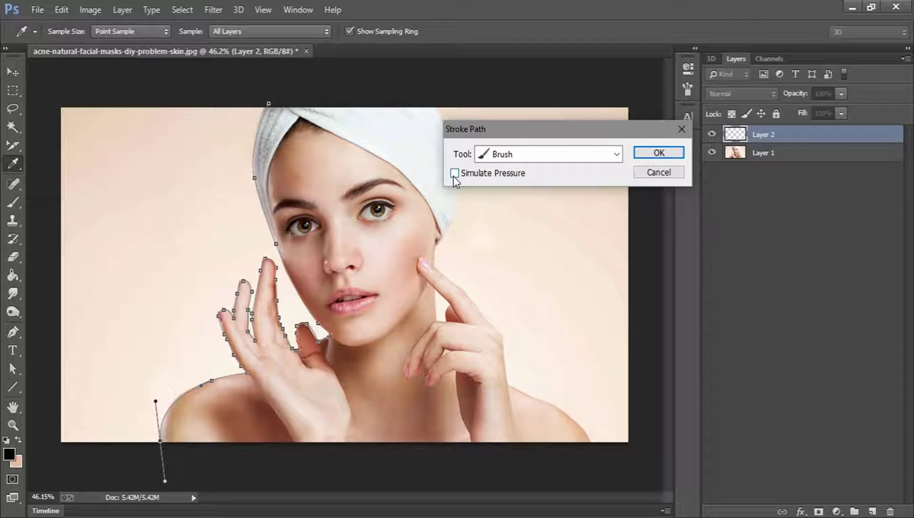
left_click(454, 174)
left_click(636, 153)
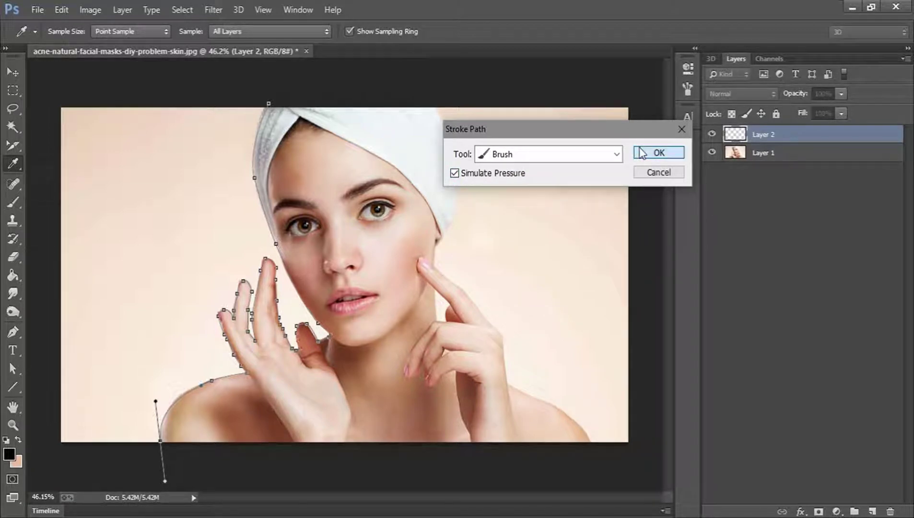
right_click(435, 176)
left_click(462, 199)
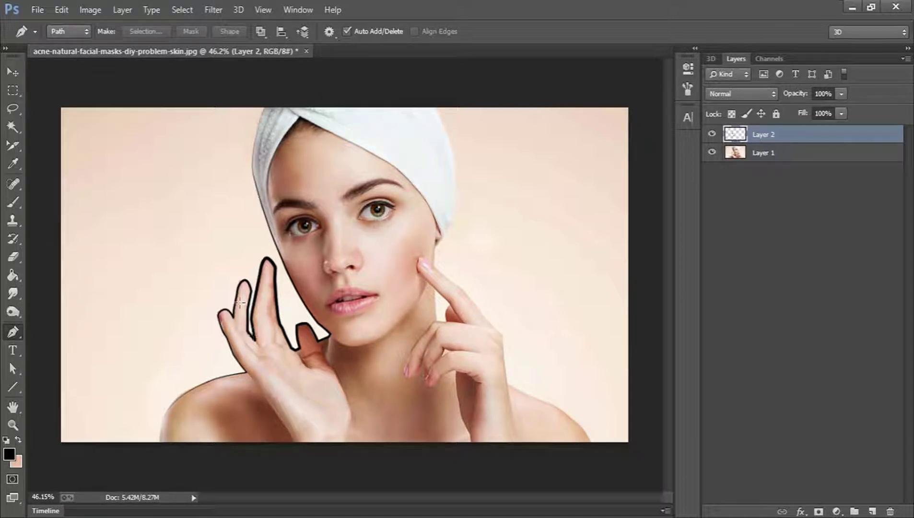
Check the tapered outline along the shoulder, and undo both the path deletion and the simulated-pressure stroke
key("z")
left_click_drag(145, 446, 263, 422)
scroll(336, 327, "down", 3)
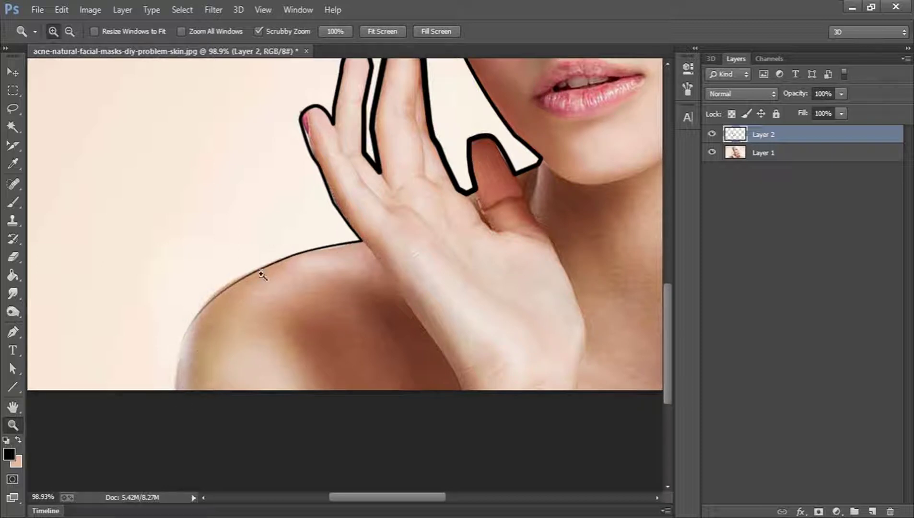
left_click(382, 31)
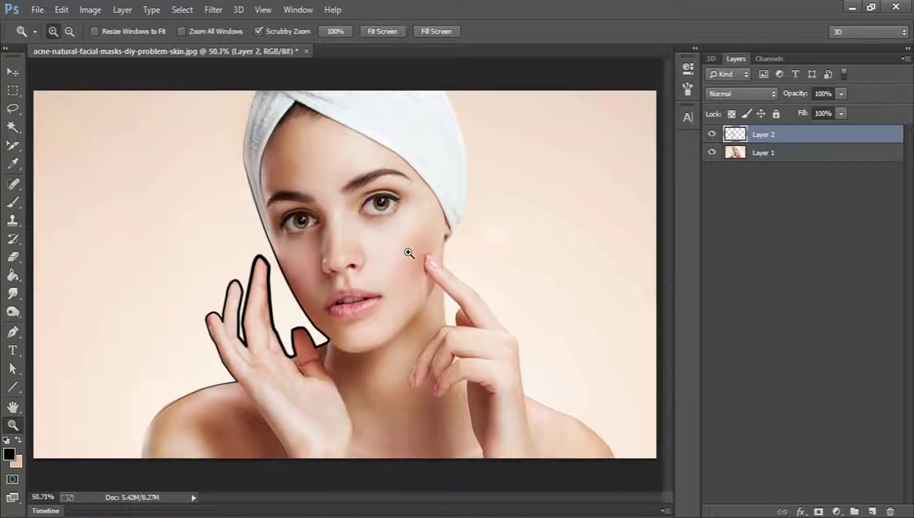
key("ctrl+alt+z")
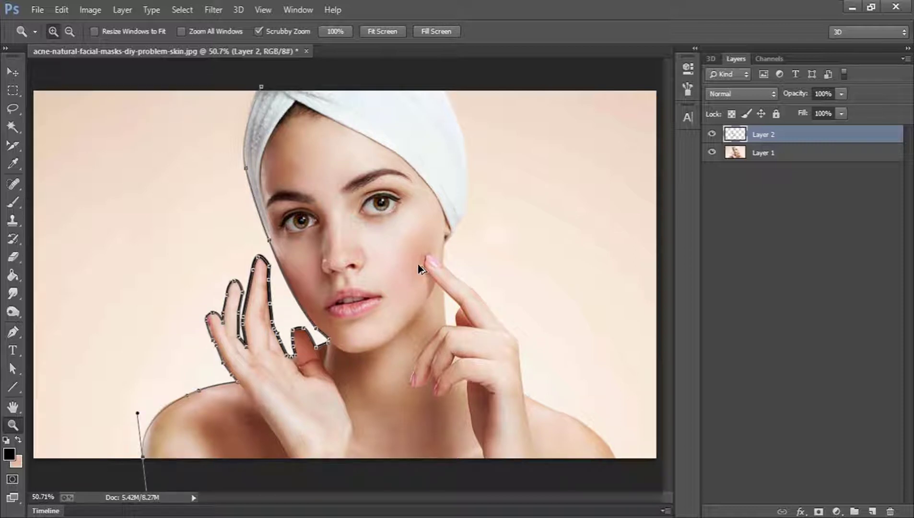
key("ctrl+alt+z")
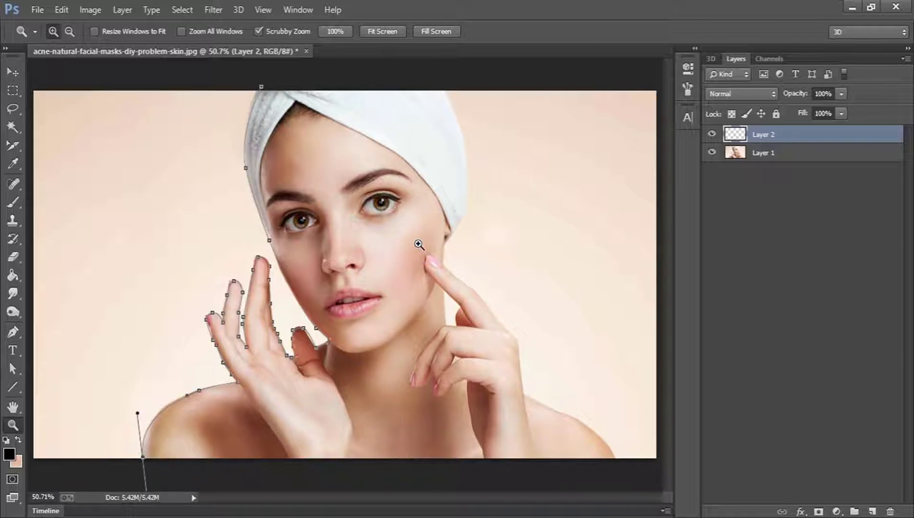
Stroke the restored path with the Brush with Simulate Pressure turned off, and delete the path
key("p")
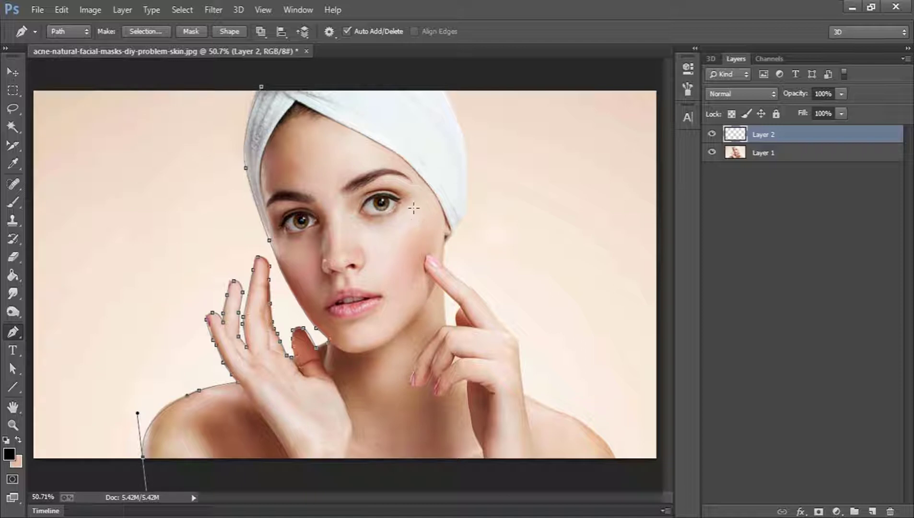
right_click(402, 154)
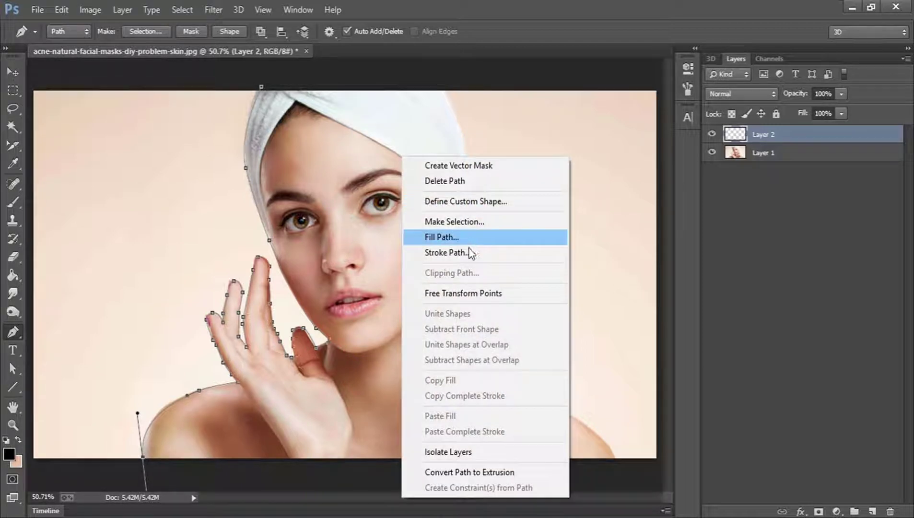
left_click(469, 253)
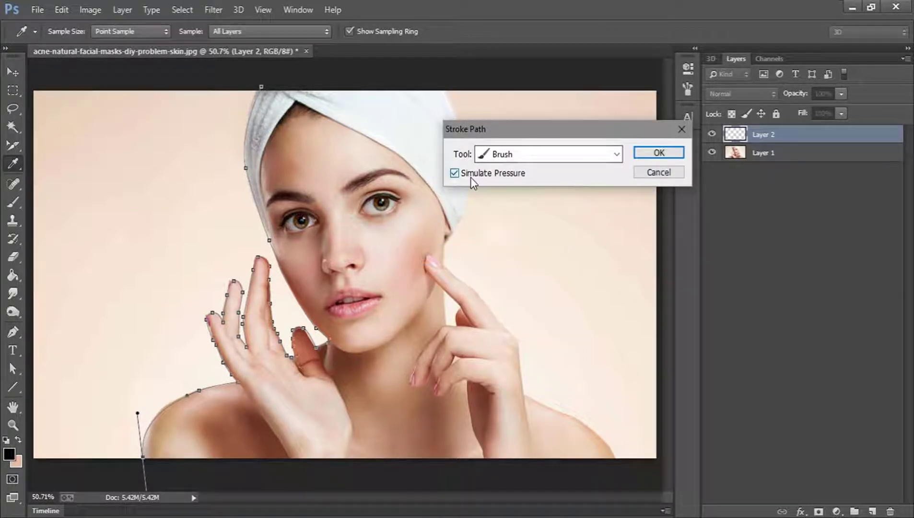
left_click(659, 153)
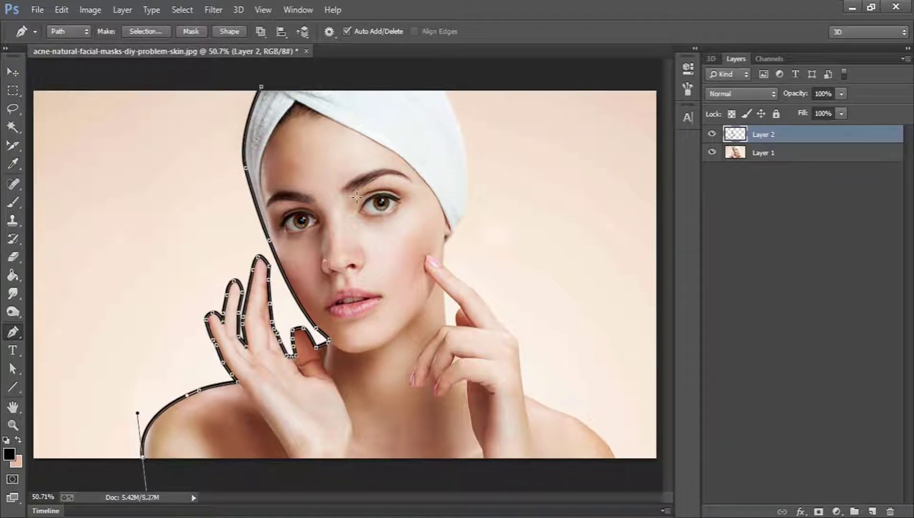
right_click(356, 197)
left_click(431, 202)
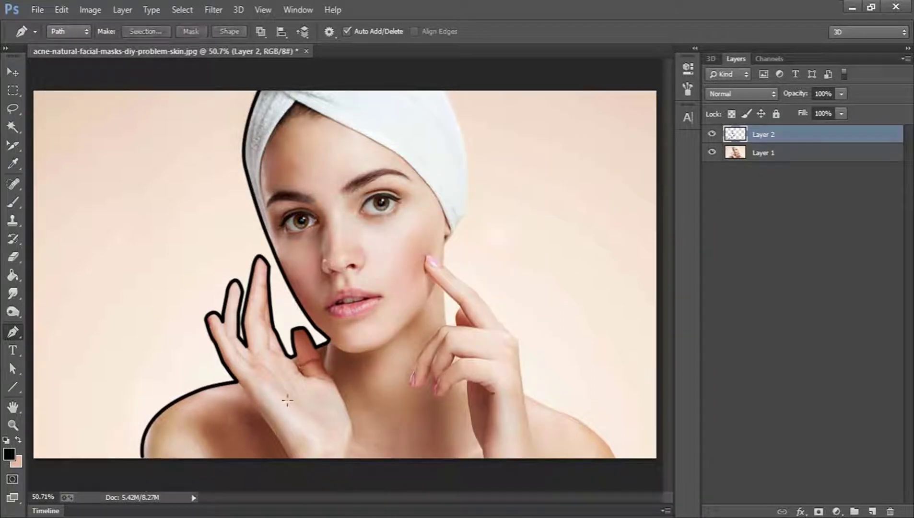
Start a new pen path just above the photo's upper edge and trace the towel's unoutlined side down to below the ear
key("z")
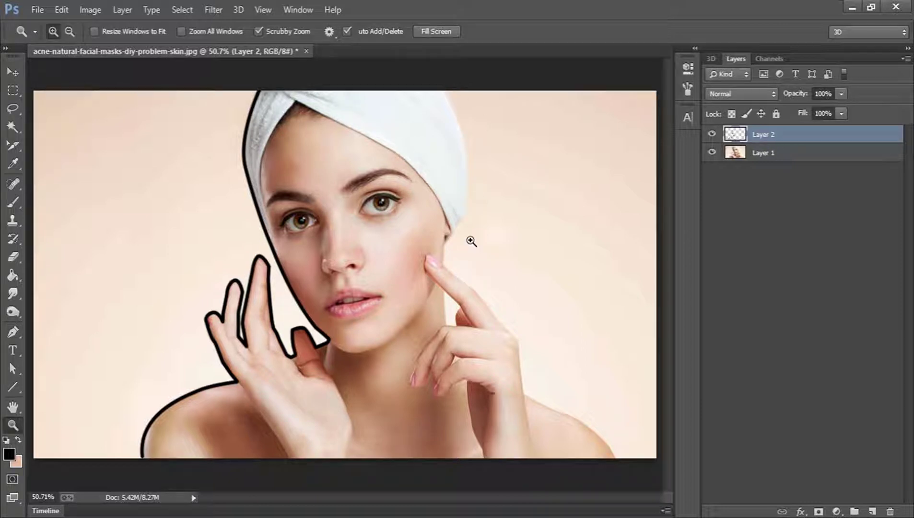
left_click_drag(492, 123, 492, 159)
scroll(430, 174, "up", 3)
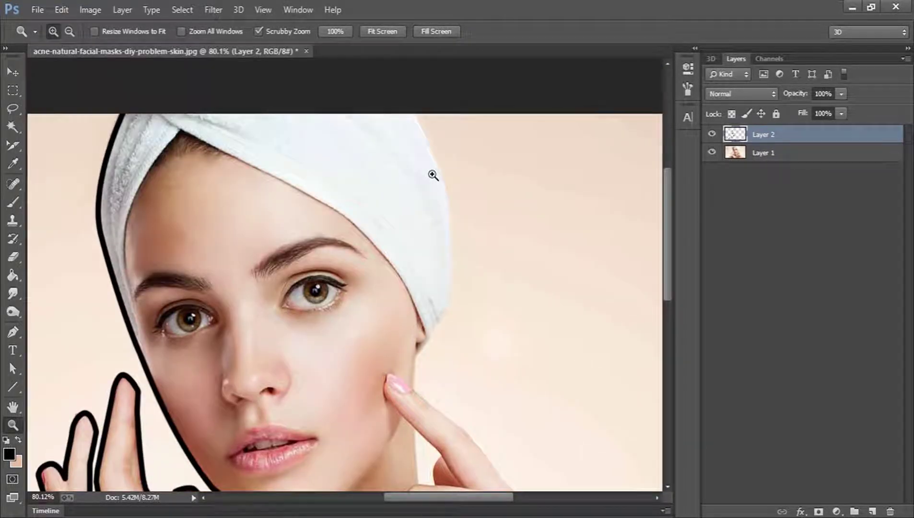
scroll(435, 175, "down", 1)
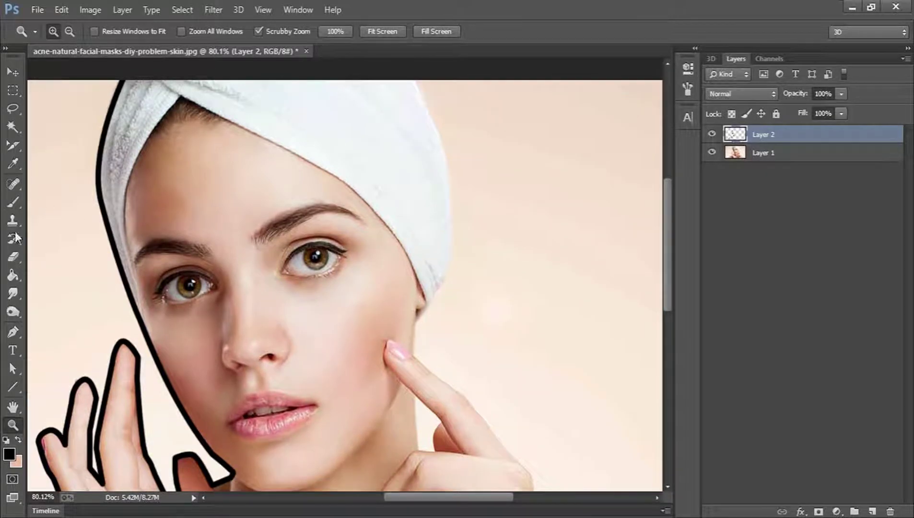
left_click(14, 333)
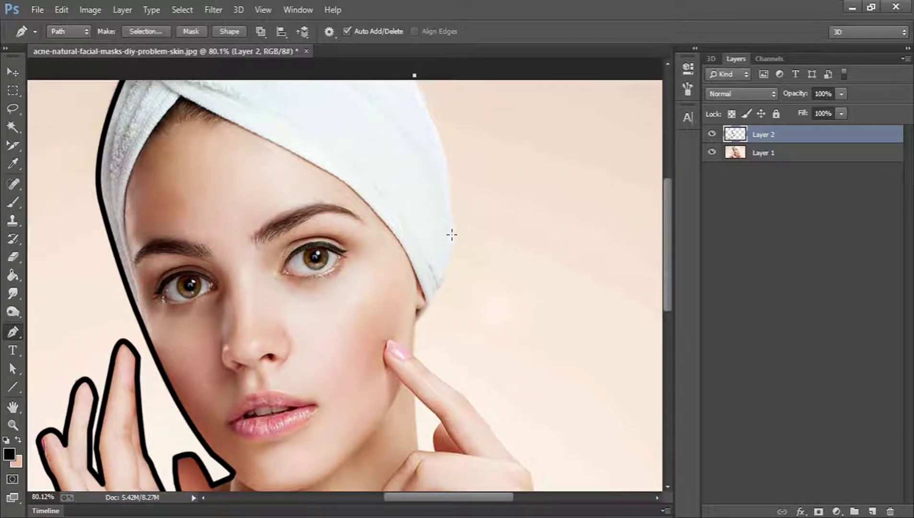
left_click_drag(448, 233, 429, 308)
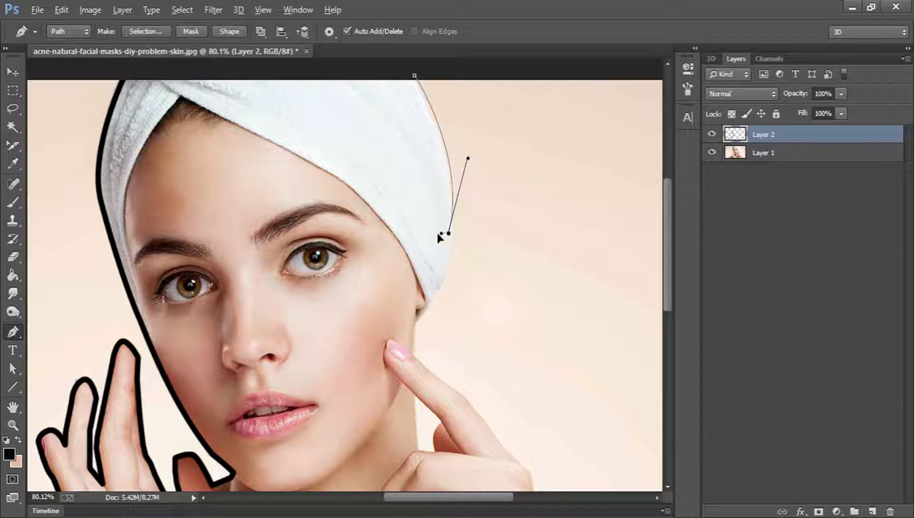
left_click(448, 234, "alt")
left_click(453, 262)
left_click(448, 276)
left_click(415, 326)
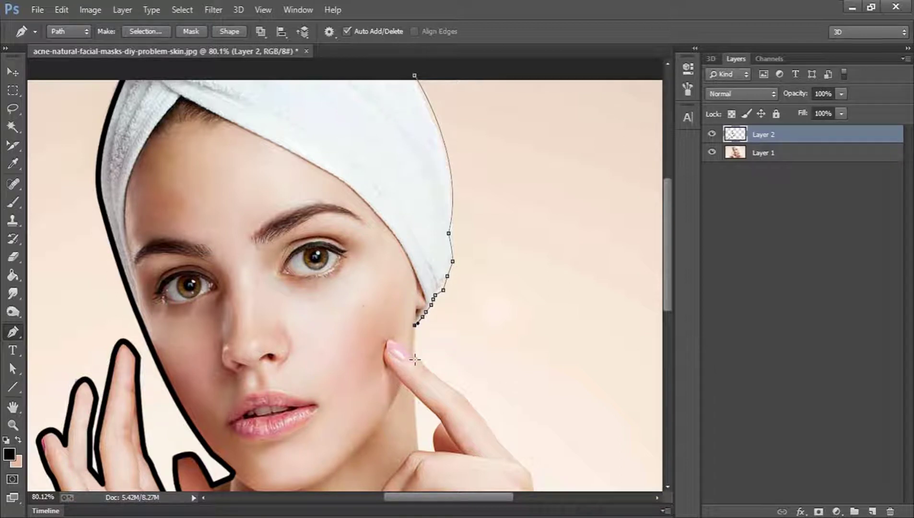
Extend the pen path down the neck and along the pointing finger and back of the hand to the wrist
left_click(415, 360)
scroll(582, 380, "down", 10)
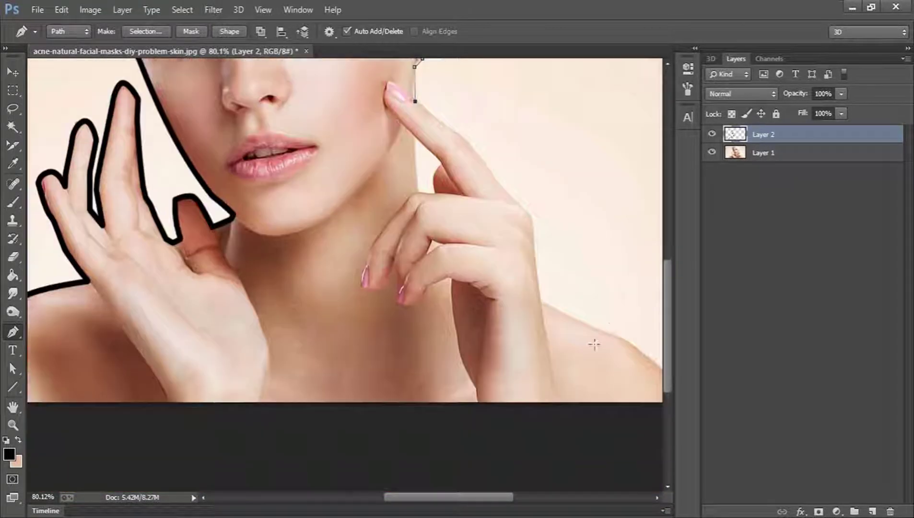
left_click(460, 136)
left_click(496, 179)
left_click(535, 219)
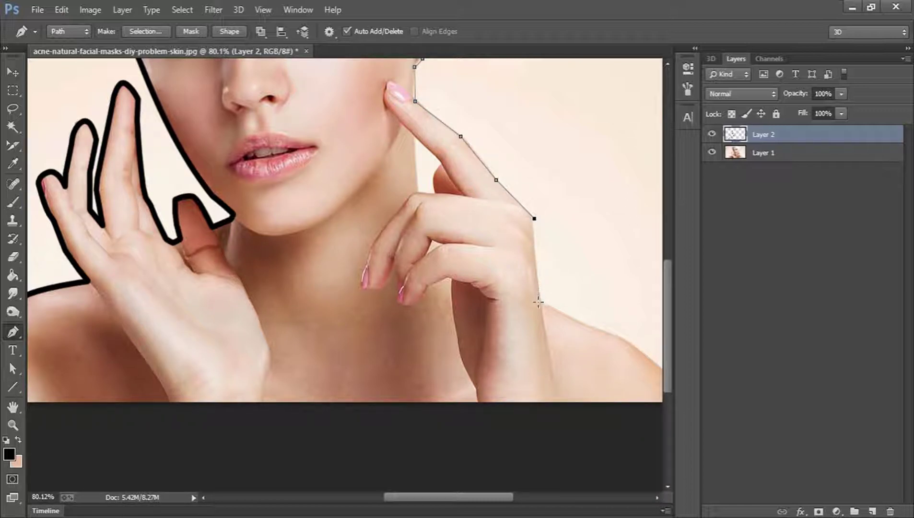
left_click(540, 287)
Extend the pen path from the wrist along the shoulder behind it to the photo's lower edge
left_click_drag(499, 501, 527, 498)
key("z")
left_click_drag(489, 397, 594, 379)
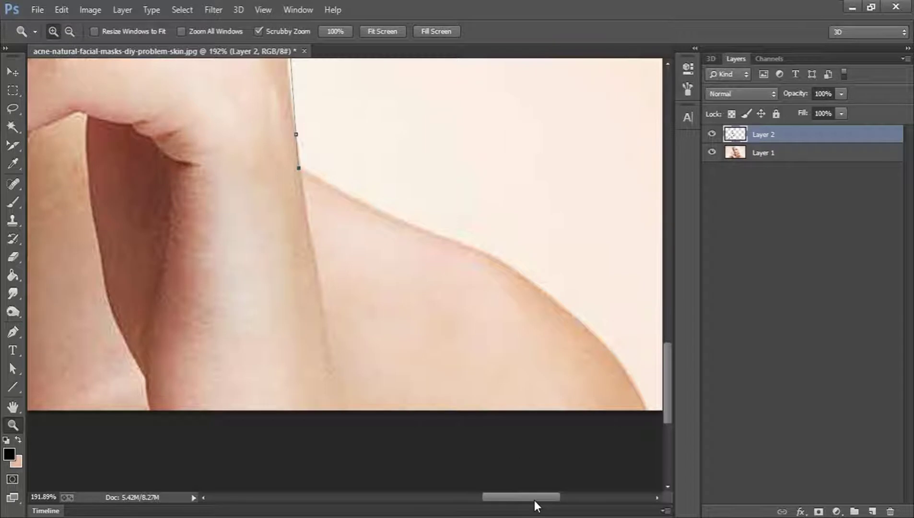
left_click_drag(534, 500, 540, 501)
key("p")
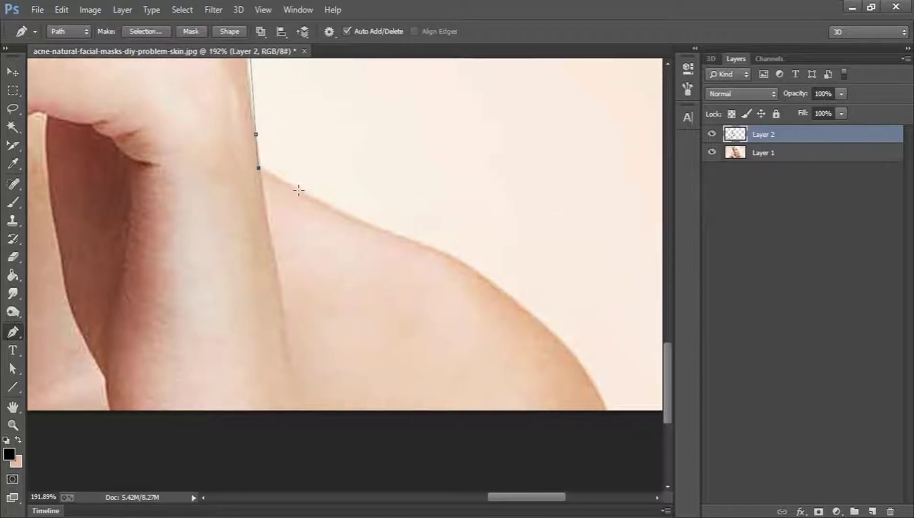
left_click(298, 198)
left_click(451, 257)
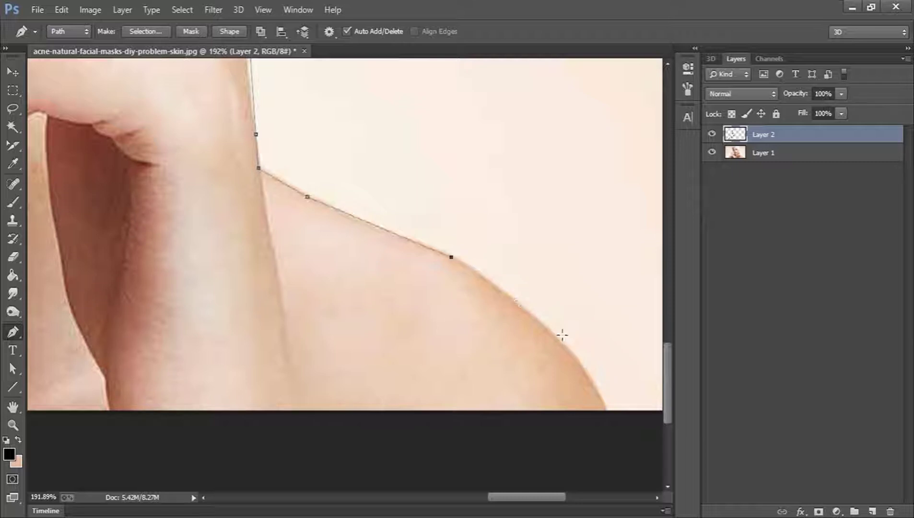
left_click(569, 352)
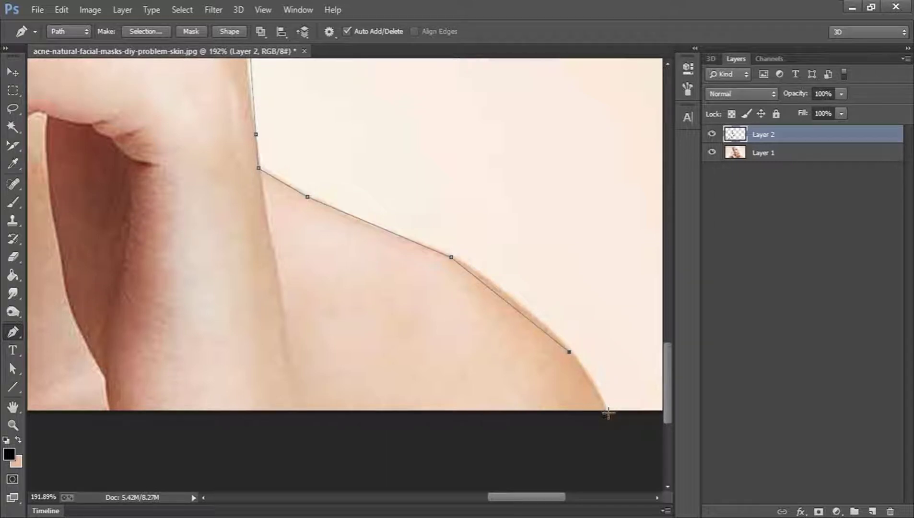
Stroke the new path with the Brush, leaving Simulate Pressure off, and delete the path
right_click(396, 167)
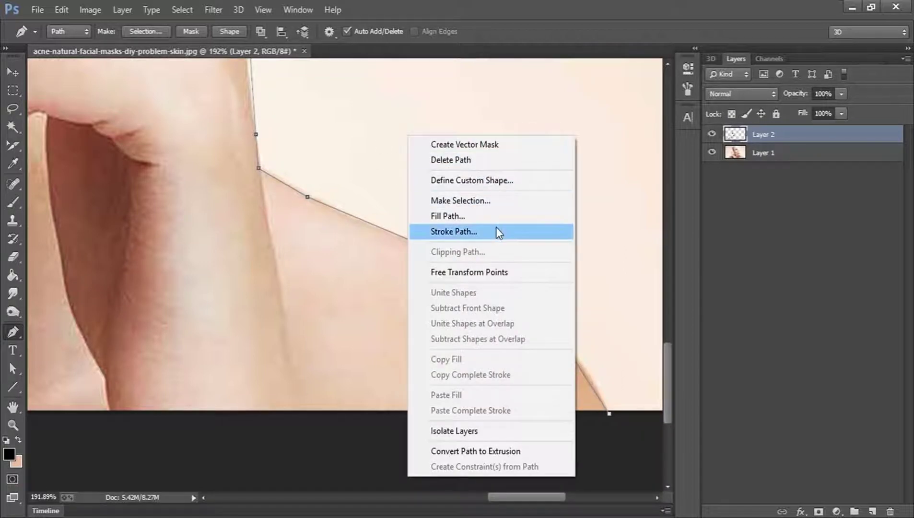
left_click(495, 263)
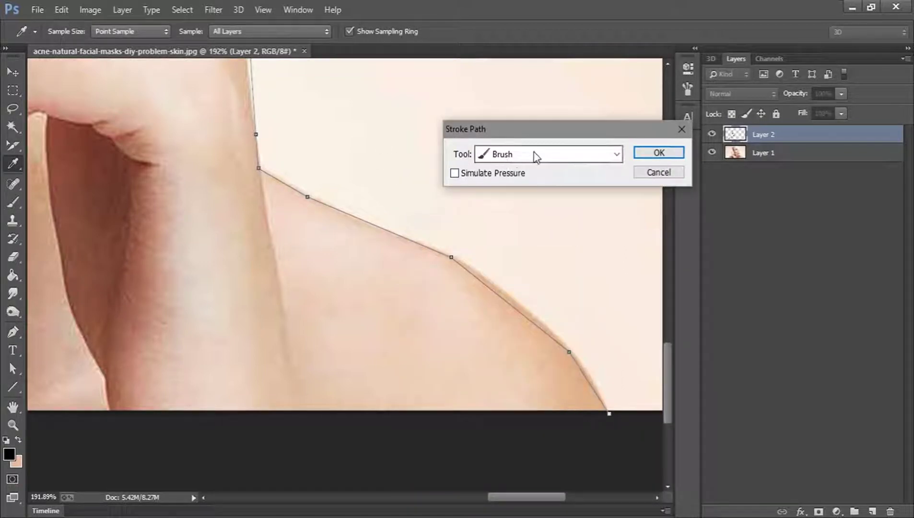
left_click(659, 156)
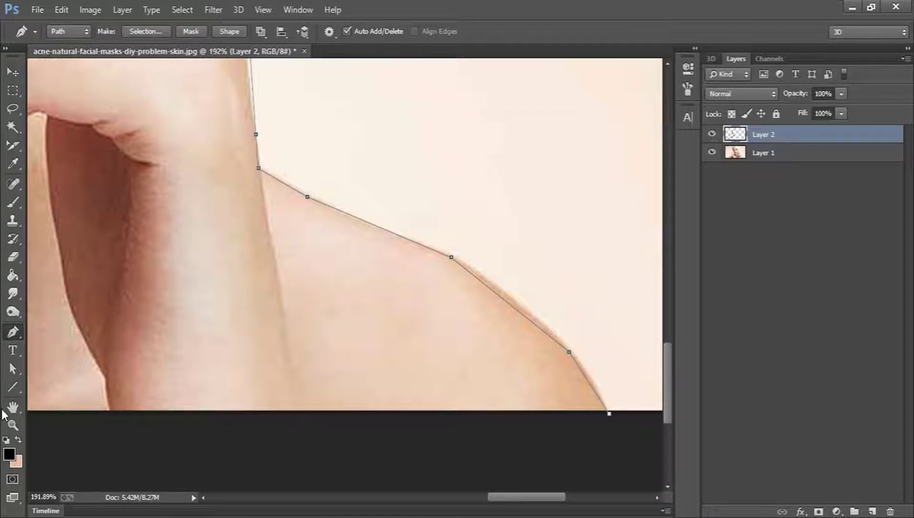
left_click(13, 425)
left_click(382, 31)
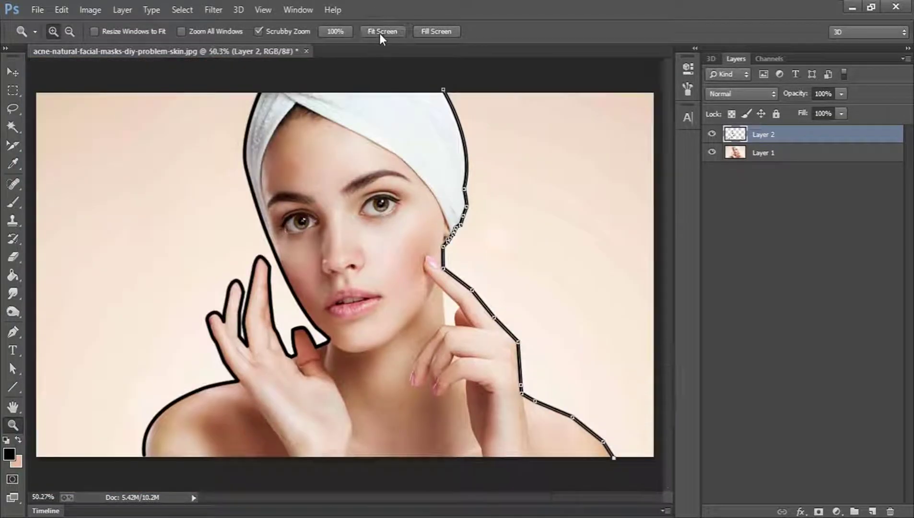
key("p")
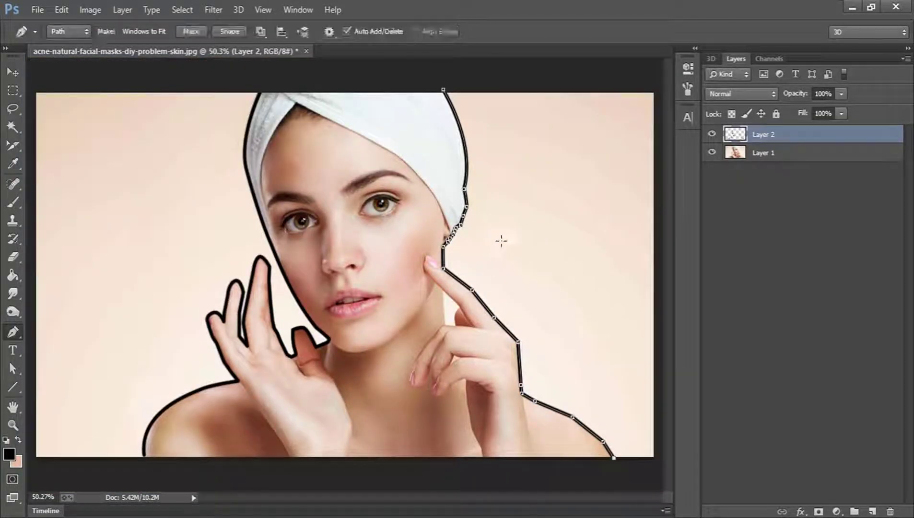
right_click(509, 177)
right_click(499, 155)
left_click(540, 181)
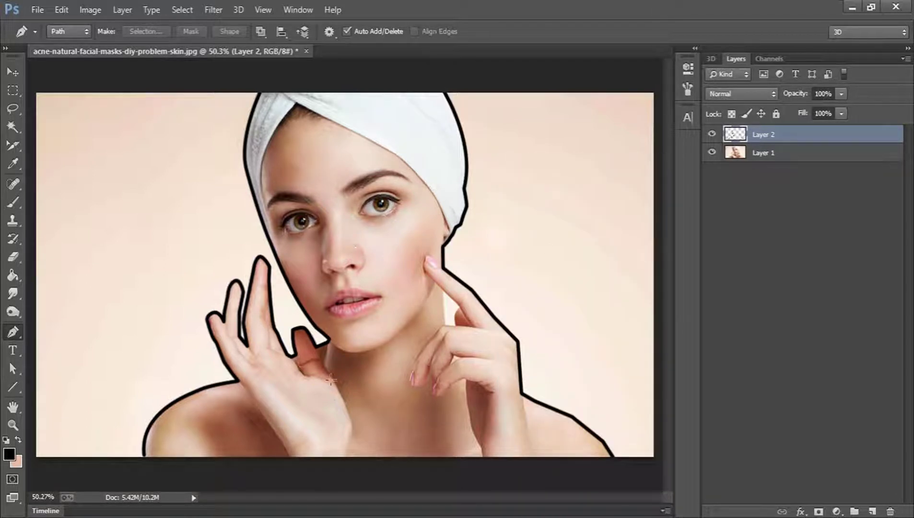
Switch to the Brush tool and set the brush size to 5 px
key("z")
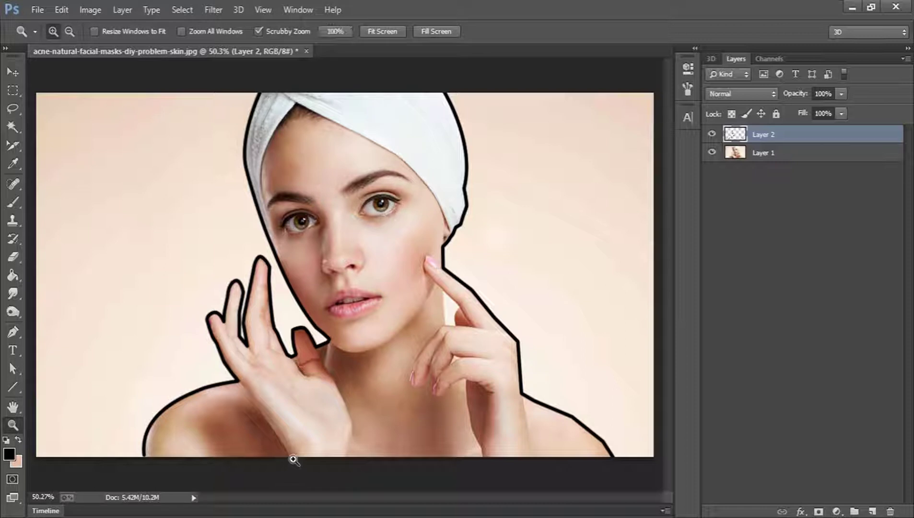
left_click_drag(291, 459, 337, 451)
scroll(332, 271, "down", 5)
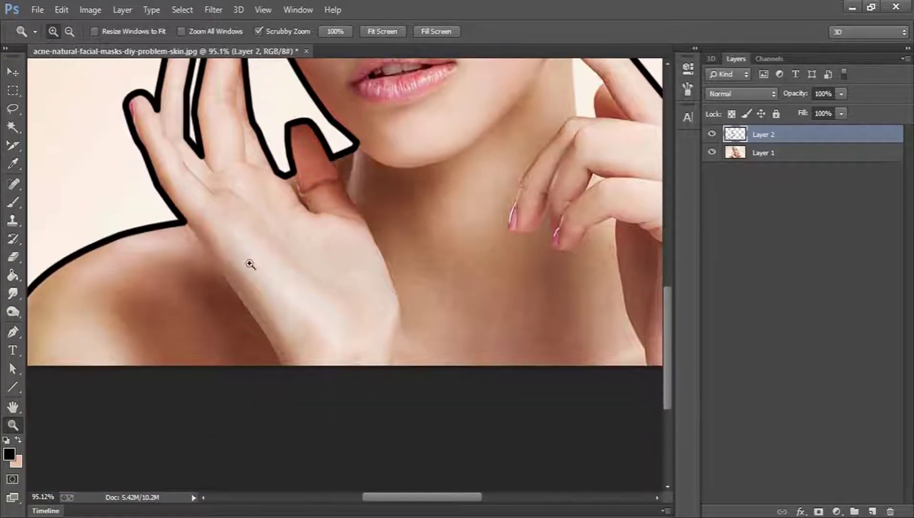
scroll(408, 245, "up", 7)
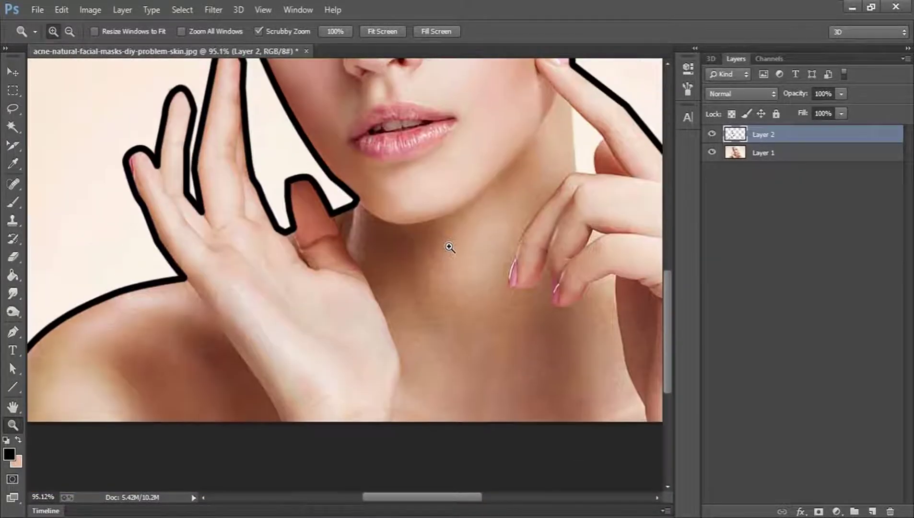
scroll(475, 232, "up", 4)
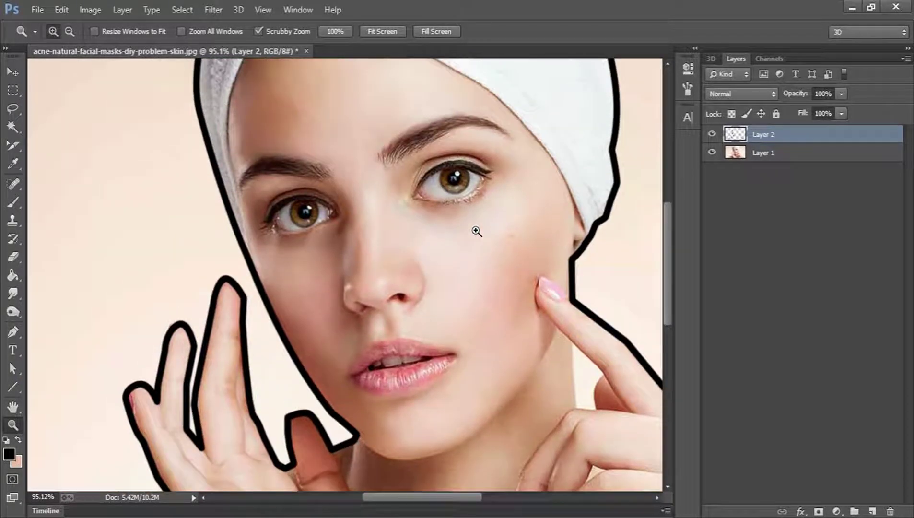
left_click(13, 202)
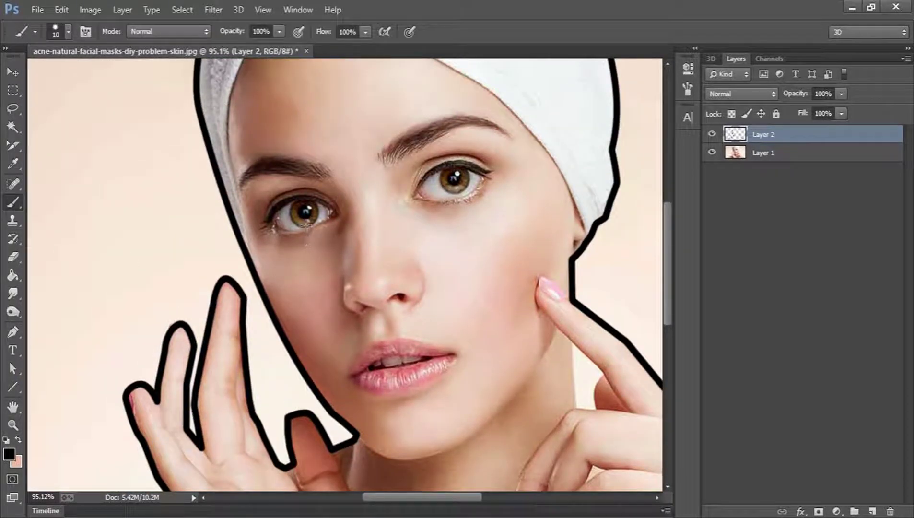
right_click(319, 213)
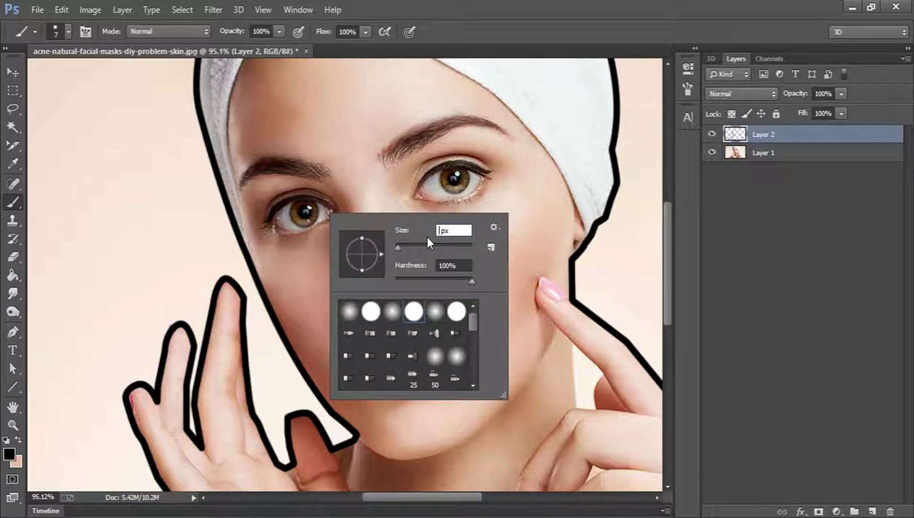
type("5")
key("Return")
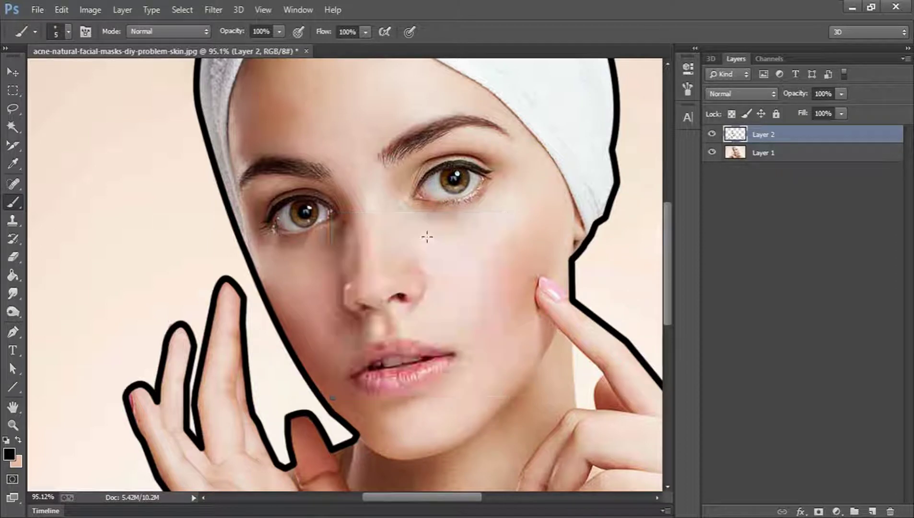
scroll(426, 237, "down", 2)
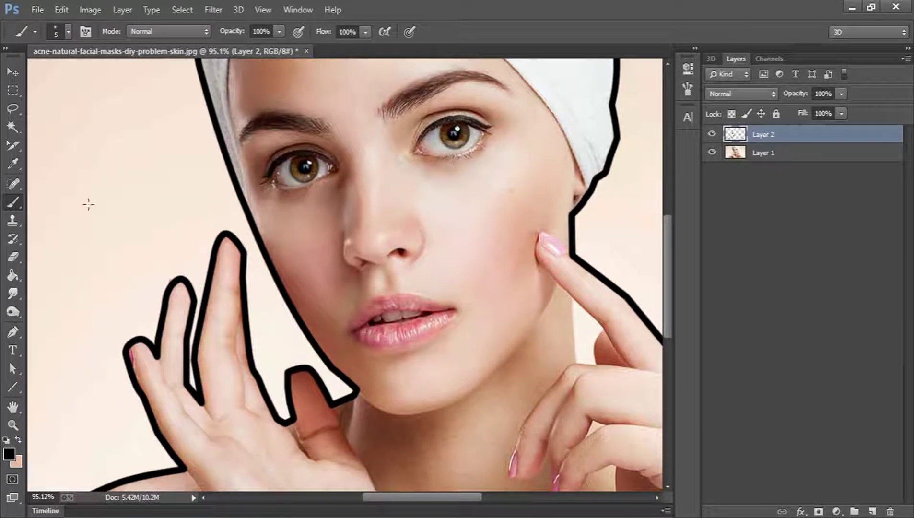
Draw a curved pen path along the jawline from the thumb under the chin up towards the pointing finger
left_click(13, 331)
scroll(352, 359, "down", 1)
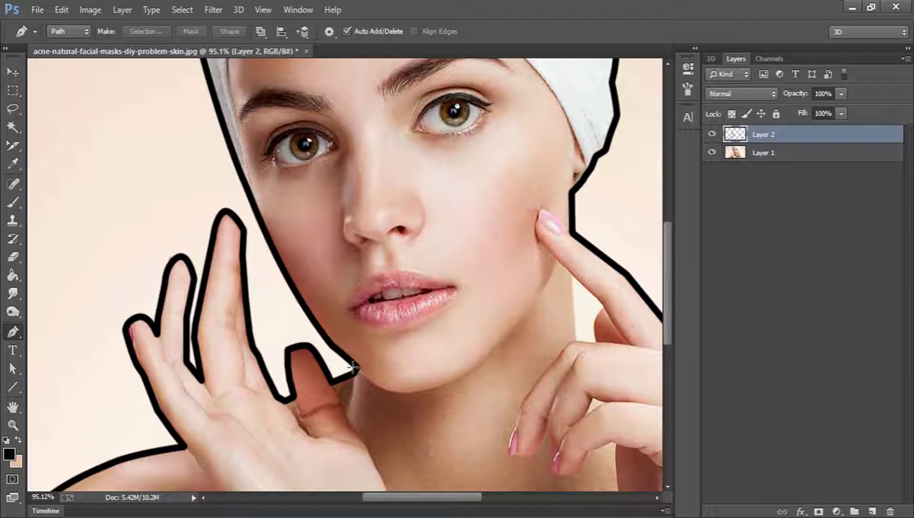
left_click(357, 369)
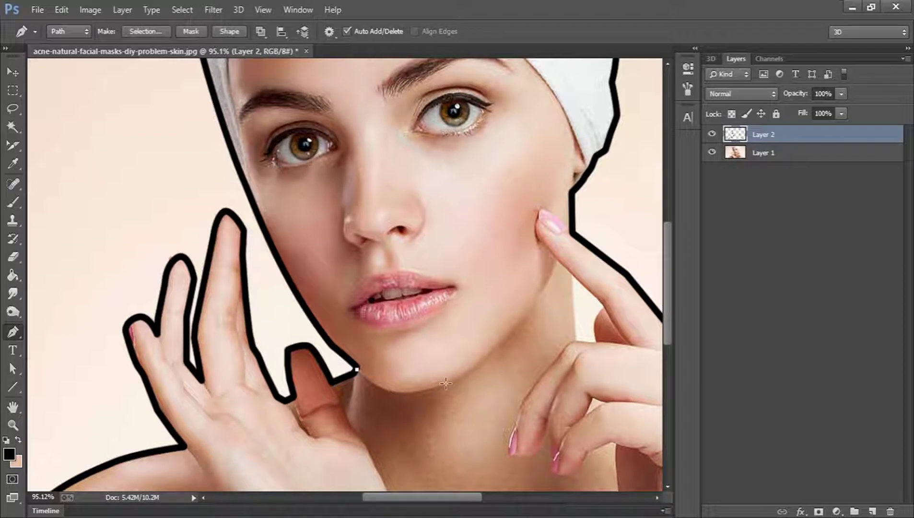
mouse_move(485, 366)
left_mouse_down()
mouse_move(494, 339)
mouse_move(501, 345)
mouse_move(487, 358)
left_mouse_up()
Stroke the jawline path with the Brush, leaving Simulate Pressure off, and delete the path
right_click(488, 167)
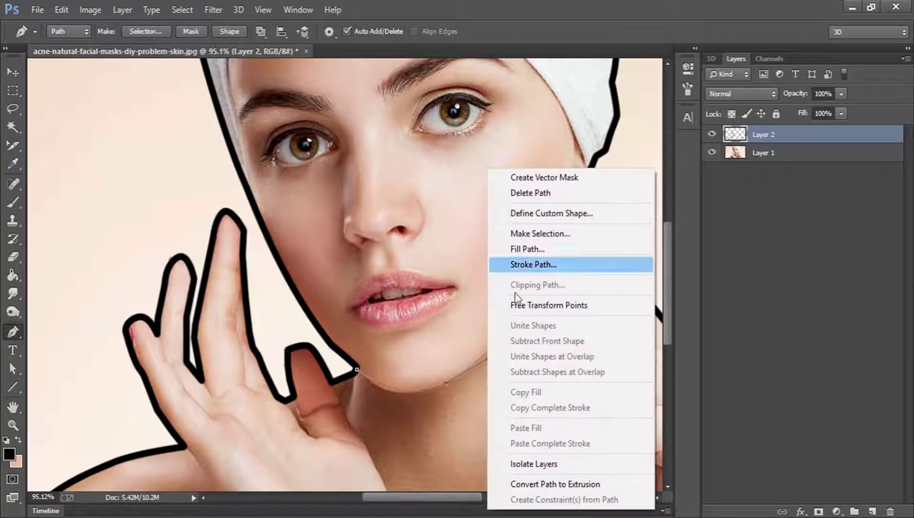
left_click(559, 264)
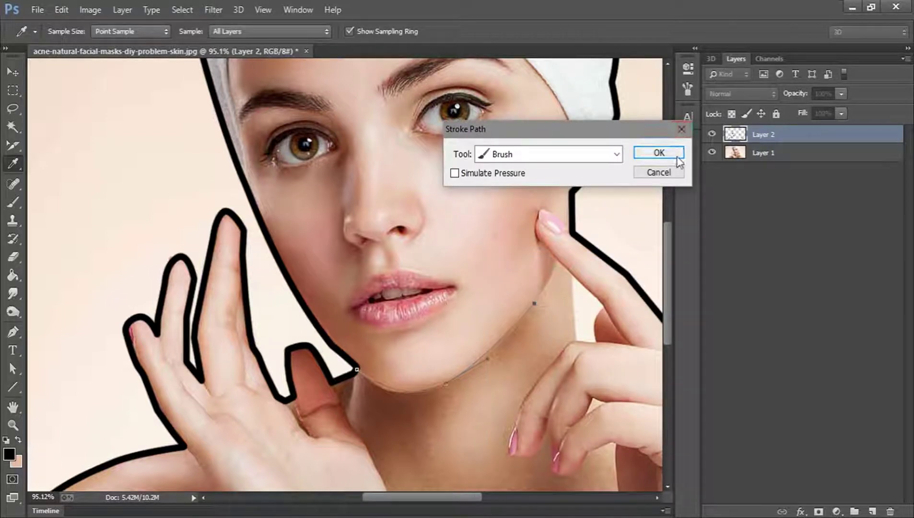
left_click(660, 153)
right_click(537, 163)
left_click(565, 189)
Draw a closed curved pen path around the eye on the photo's left side
scroll(565, 201, "up", 3)
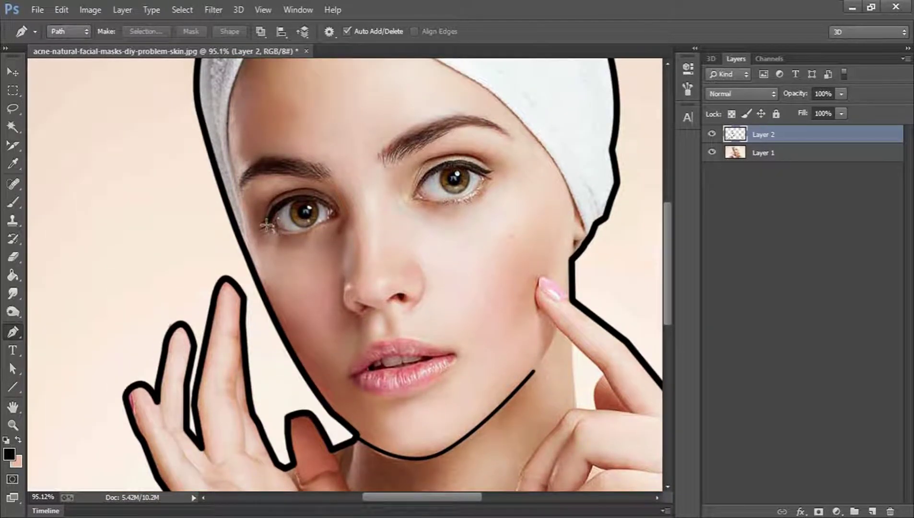
left_click(267, 227)
left_click_drag(313, 227, 367, 223)
left_click(341, 210, "alt")
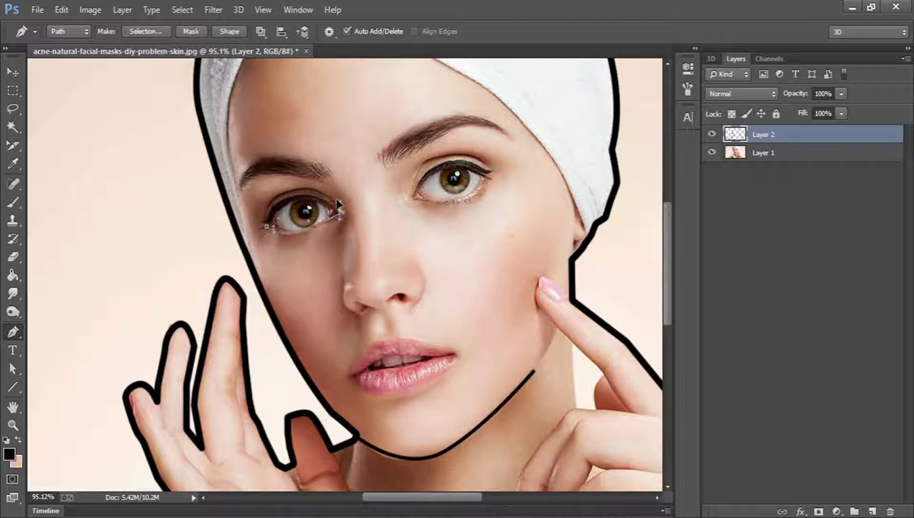
left_click_drag(305, 196, 267, 219)
left_click(267, 226)
Stroke the left eye's path with the Brush, without Simulate Pressure, and delete the path
right_click(450, 213)
left_click(506, 267)
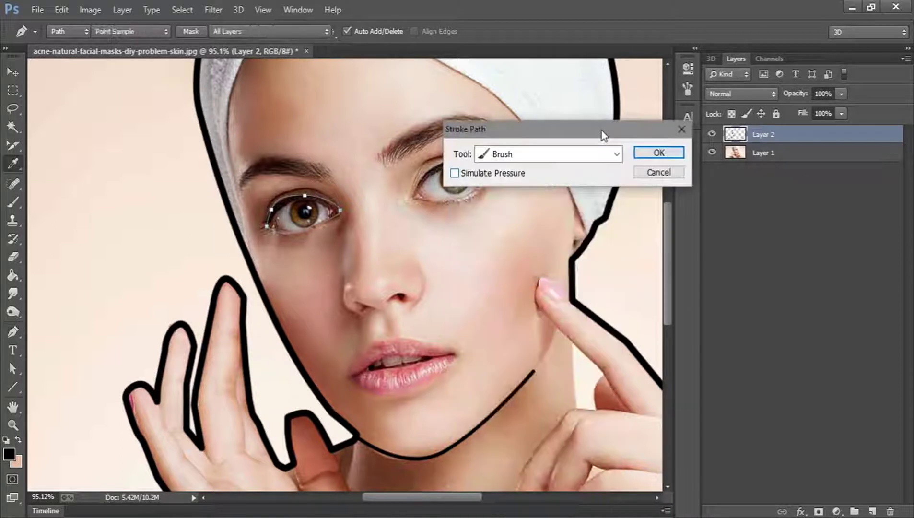
left_click(659, 153)
right_click(417, 149)
left_click(470, 175)
Trace the eye on the photo's right side with a pen path along its upper lid and lower lash line
left_click(410, 198)
left_click(434, 171)
left_click(446, 166)
left_click(471, 160)
left_click(489, 172)
left_click(460, 201)
left_click(410, 199)
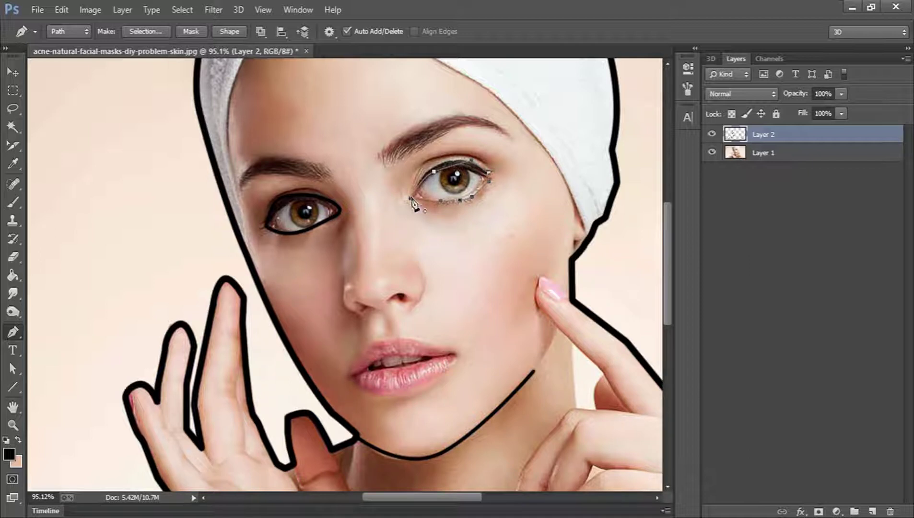
left_click(411, 201)
key("ctrl+z")
Stroke the right eye's path with the Brush, without Simulate Pressure, and delete the path
right_click(542, 208)
left_click(600, 272)
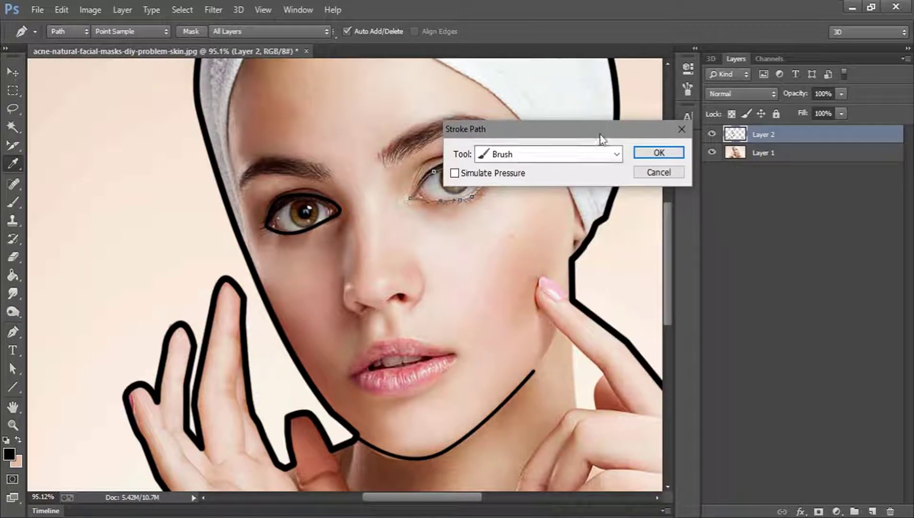
left_click(659, 153)
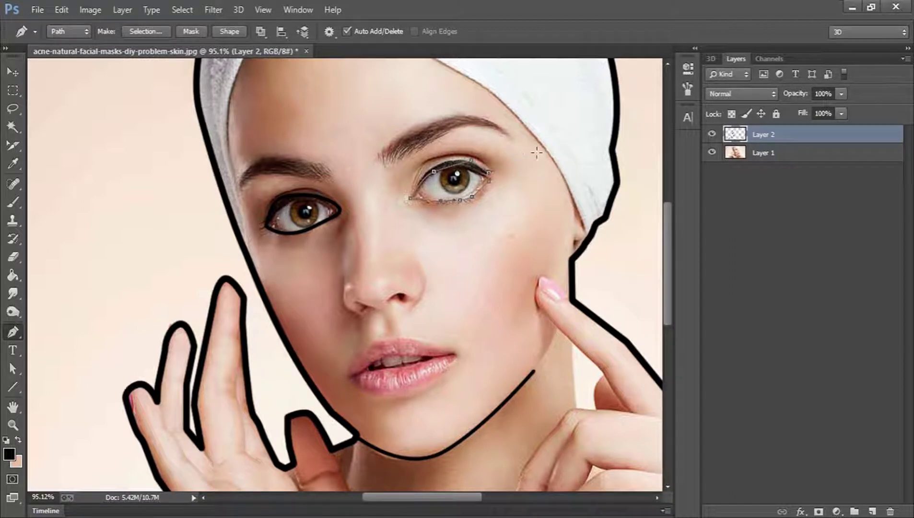
scroll(537, 153, "down", 2)
right_click(401, 219)
left_click(440, 203)
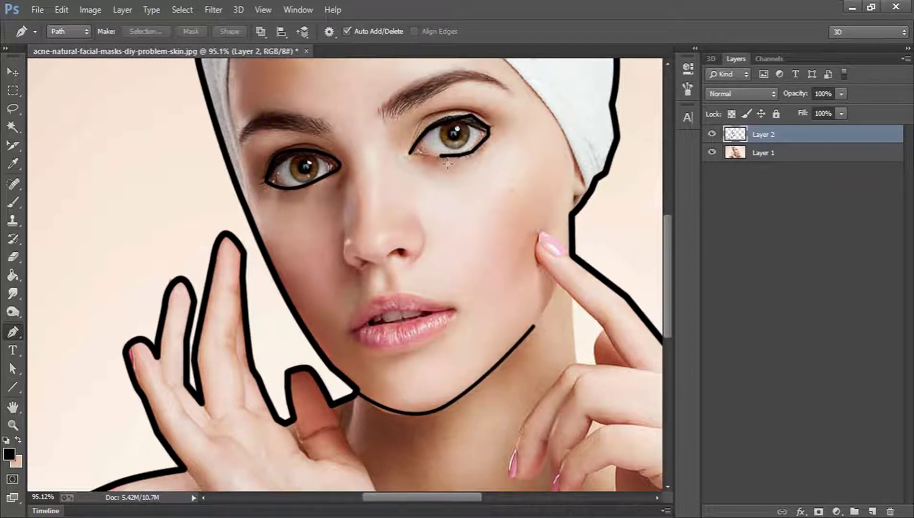
Draw a straight pen path across the gap in the right eye's lower outline to its inner corner
key("z")
left_click_drag(435, 136, 496, 253)
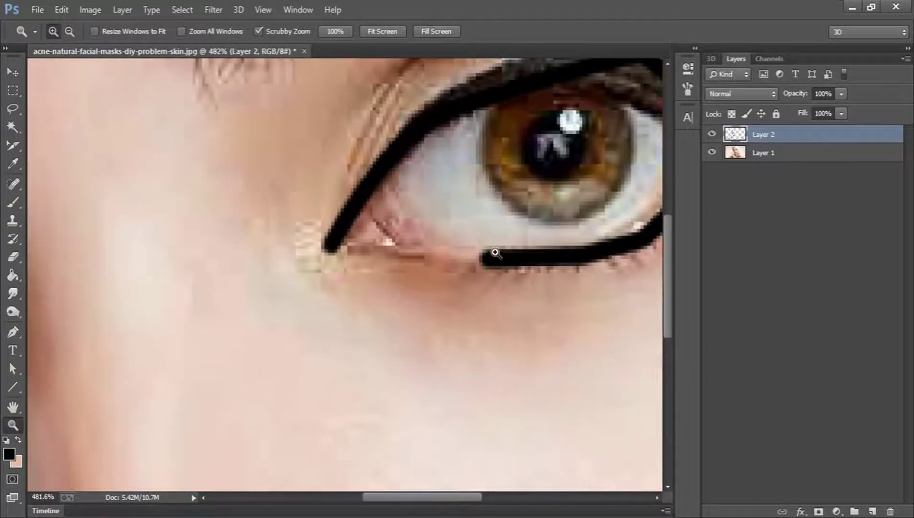
key("p")
left_click(496, 262)
left_click(331, 240)
Stroke the gap-closing path with the Brush, leaving Simulate Pressure off, and delete the path
right_click(343, 276)
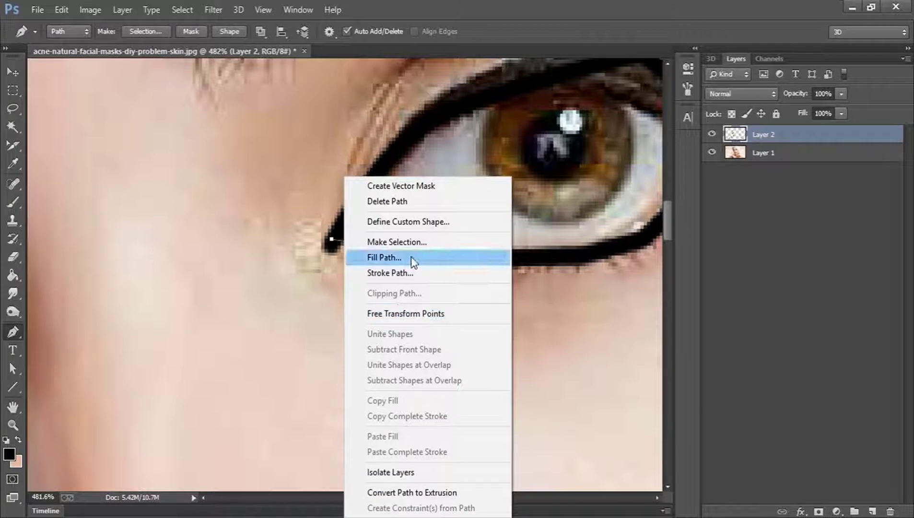
left_click(390, 272)
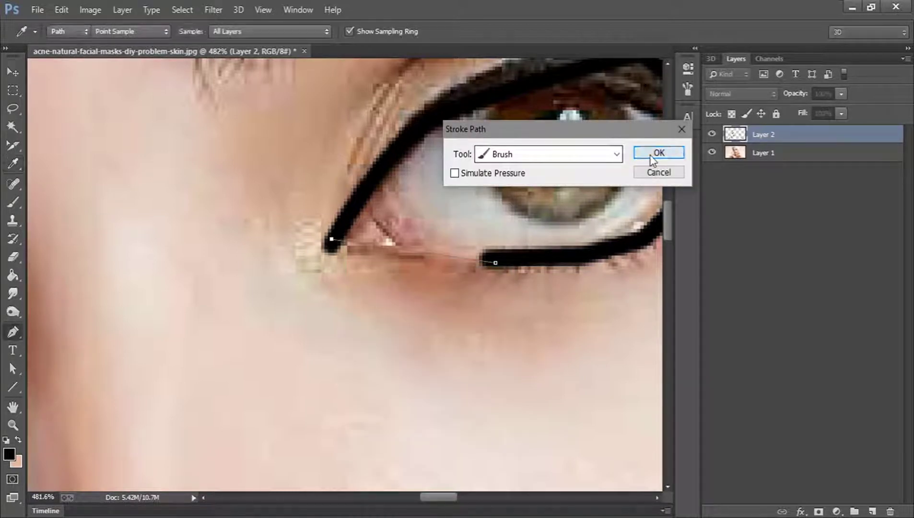
left_click(653, 154)
right_click(424, 206)
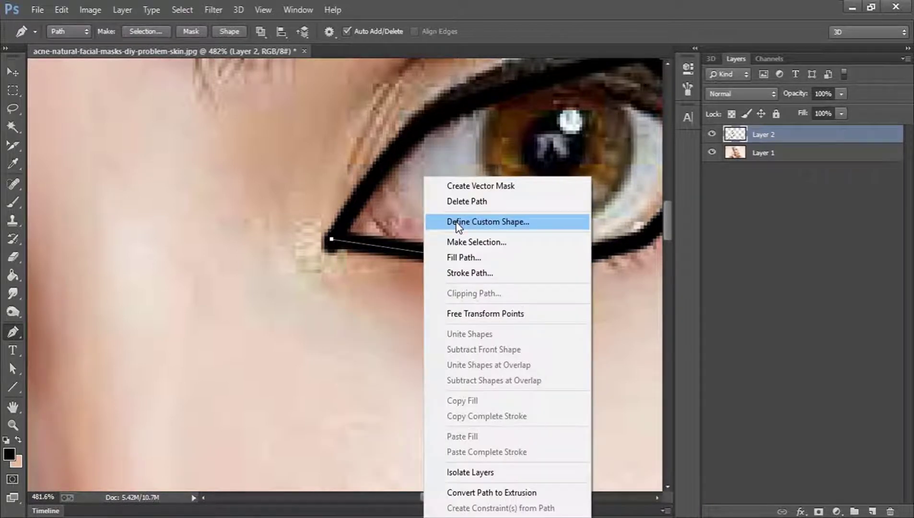
left_click(468, 201)
Draw a curved pen path along the outer edge of the nose wing on the photo's right side
key("z")
left_click_drag(384, 463, 287, 477)
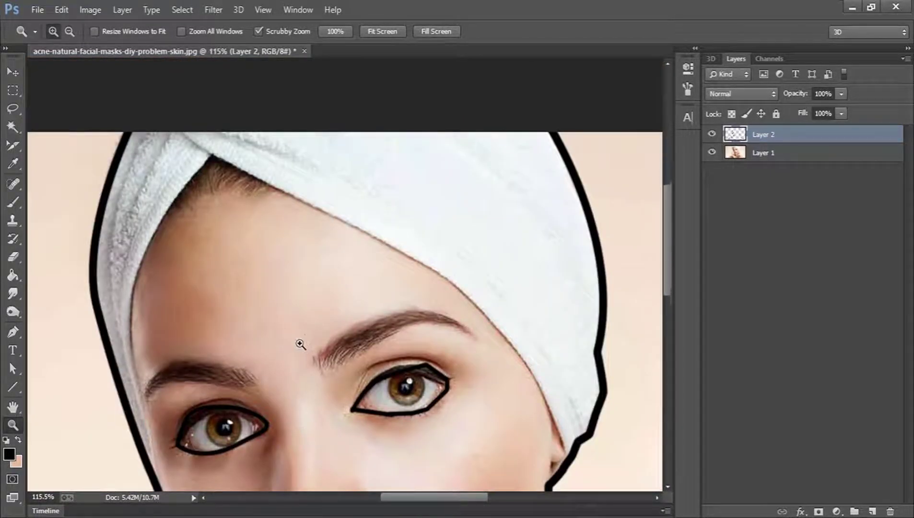
scroll(301, 344, "down", 3)
left_click_drag(295, 364, 369, 349)
key("p")
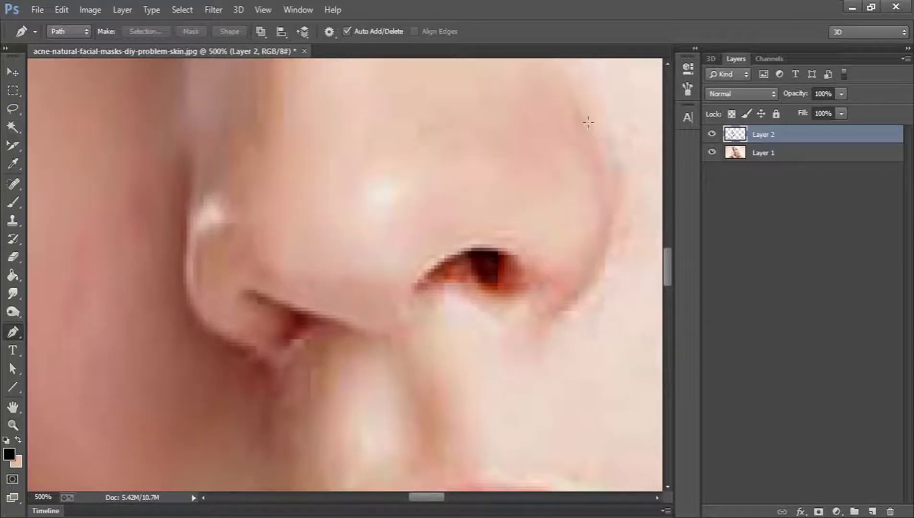
left_click(582, 115)
left_click_drag(582, 286, 525, 343)
Stroke the right nose wing's path with the Brush and delete the path
right_click(588, 371)
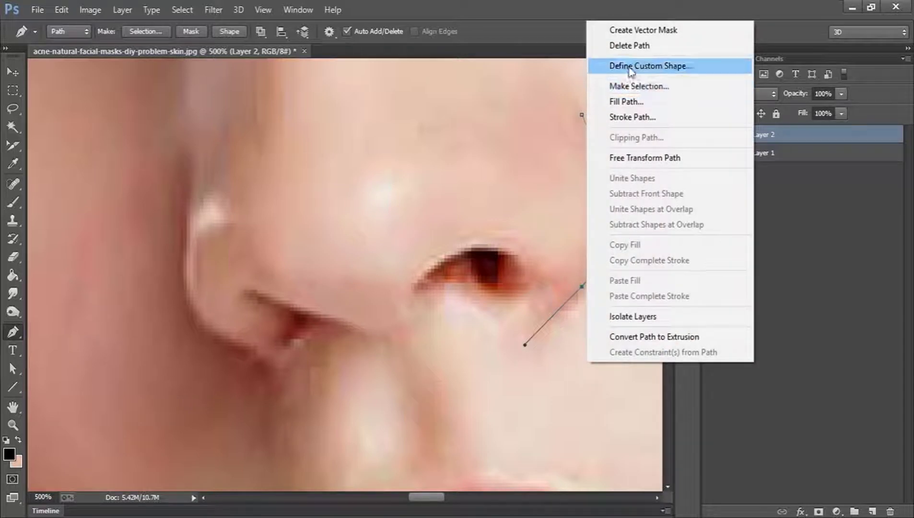
left_click(631, 120)
left_click(643, 155)
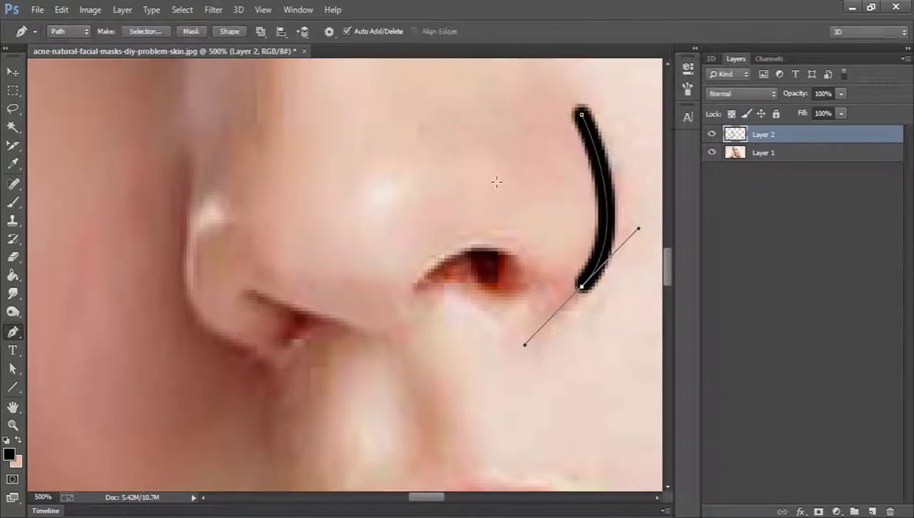
right_click(496, 178)
left_click(526, 202)
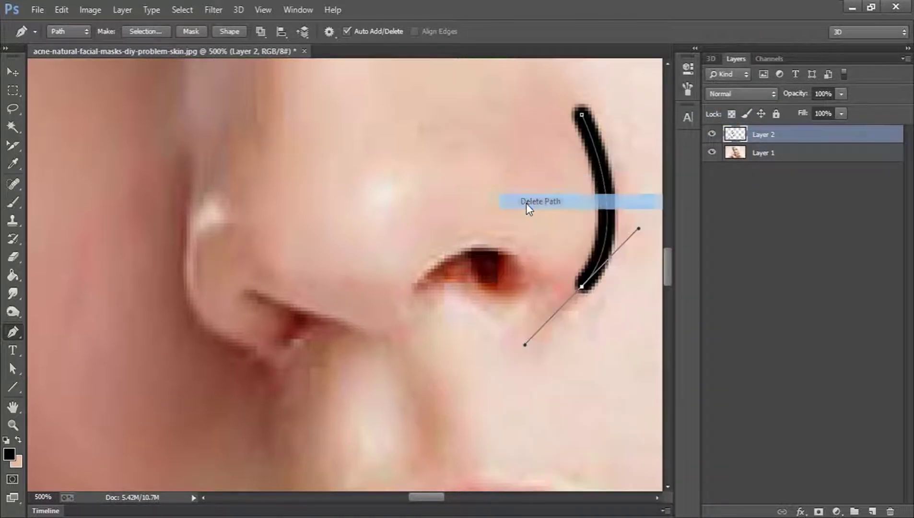
Draw a curved pen path over the right nostril's upper rim, stroke it with the Brush and dismiss the path
left_click(521, 284)
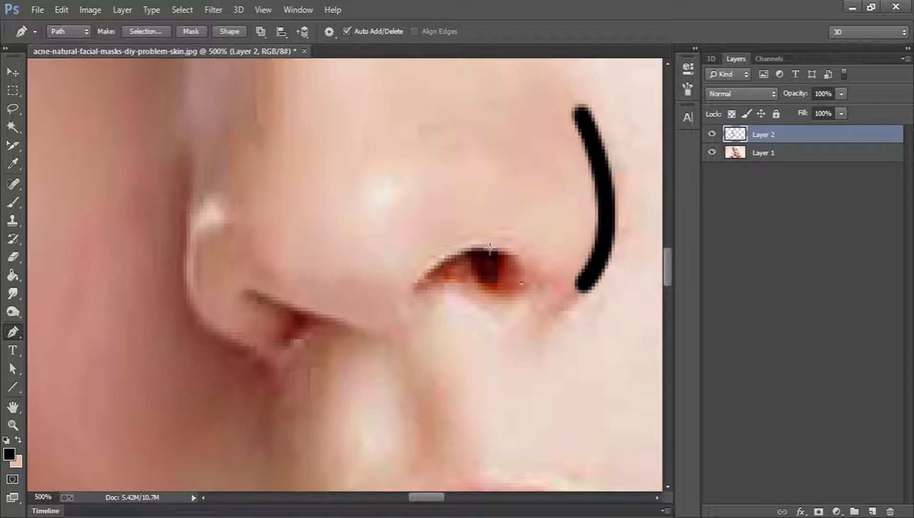
left_click_drag(485, 251, 440, 267)
right_click(409, 164)
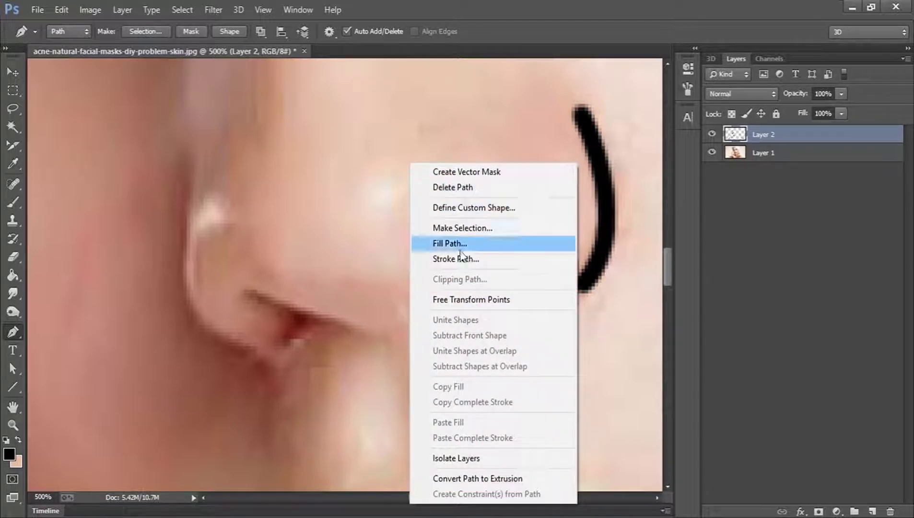
left_click(469, 260)
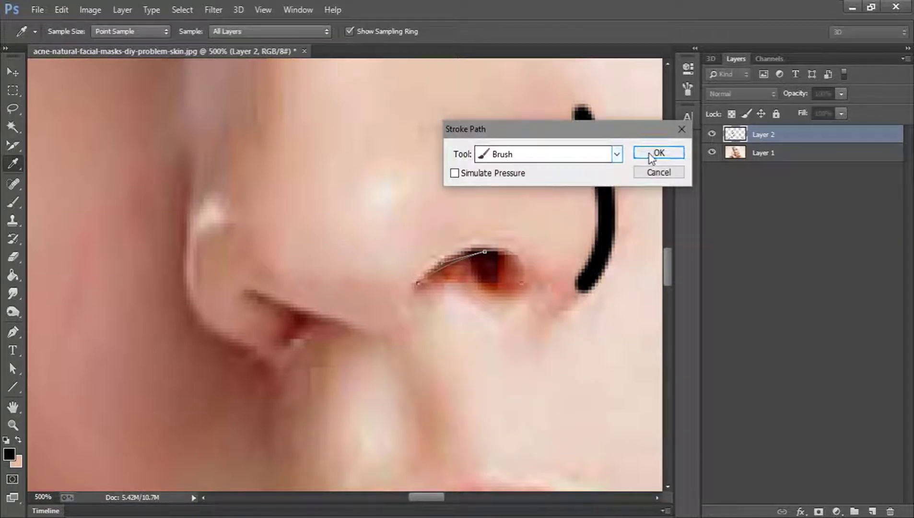
left_click(653, 155)
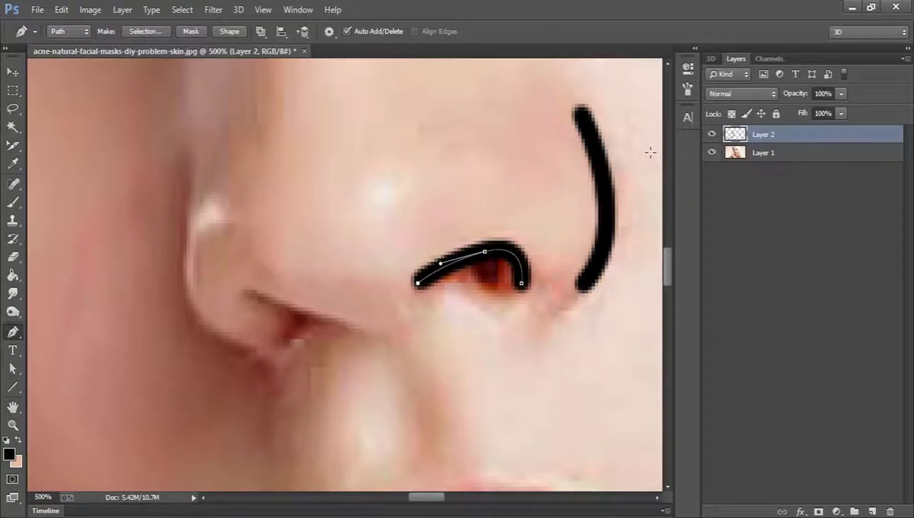
key("Return")
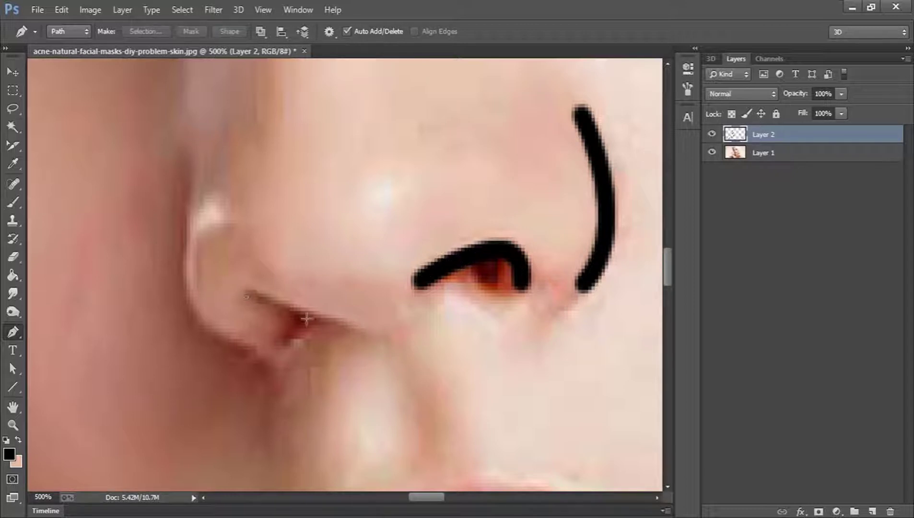
Outline the left nostril's upper edge with a short pen path stroked with the Brush, and dismiss the path
left_click(331, 319)
right_click(403, 162)
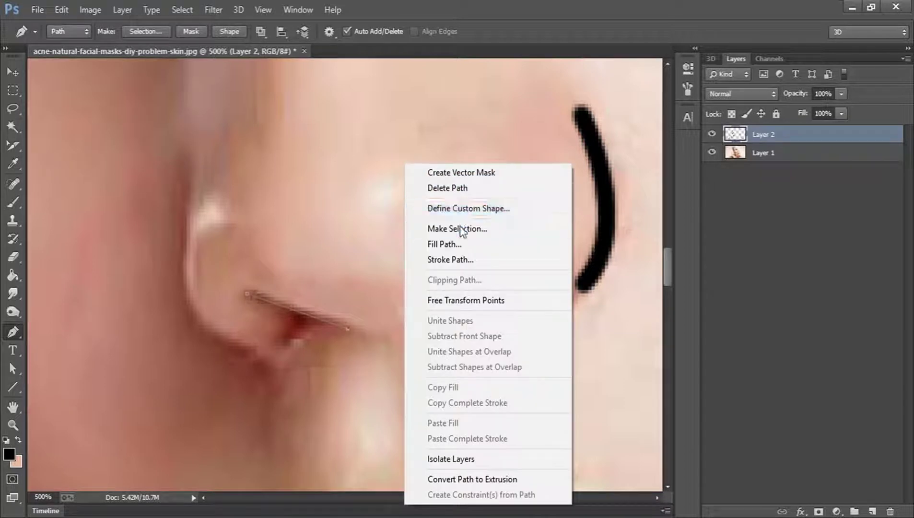
left_click(462, 259)
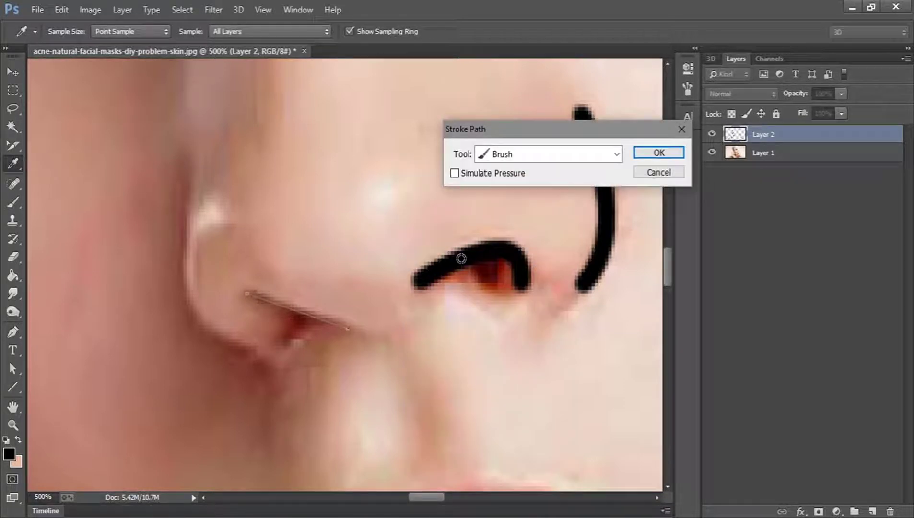
key("Return")
key("Return")
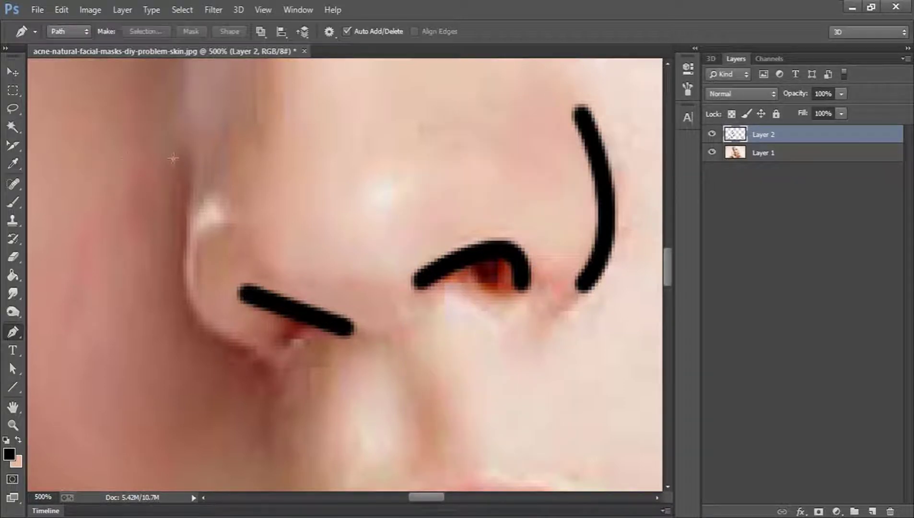
Outline the left nose wing with a curved pen path stroked with the Brush, and dismiss the path
left_click(190, 164)
left_click_drag(250, 353, 363, 390)
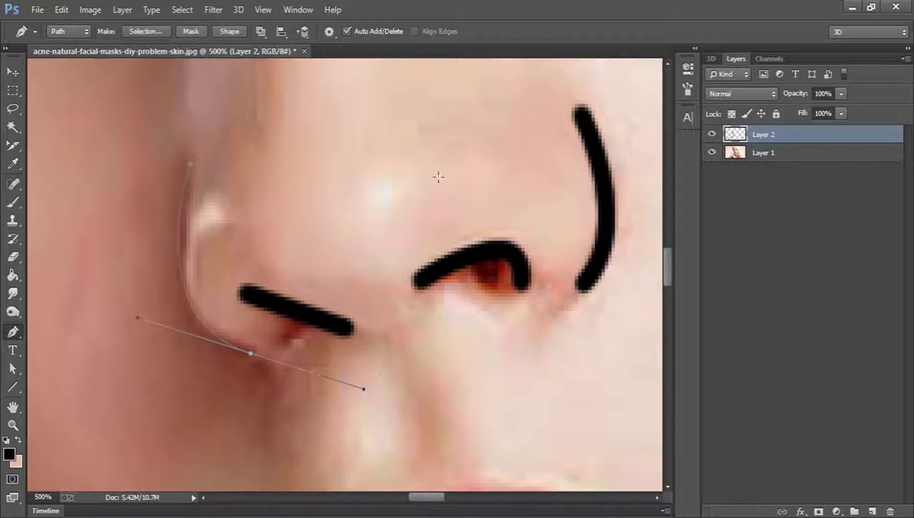
right_click(438, 177)
left_click(510, 274)
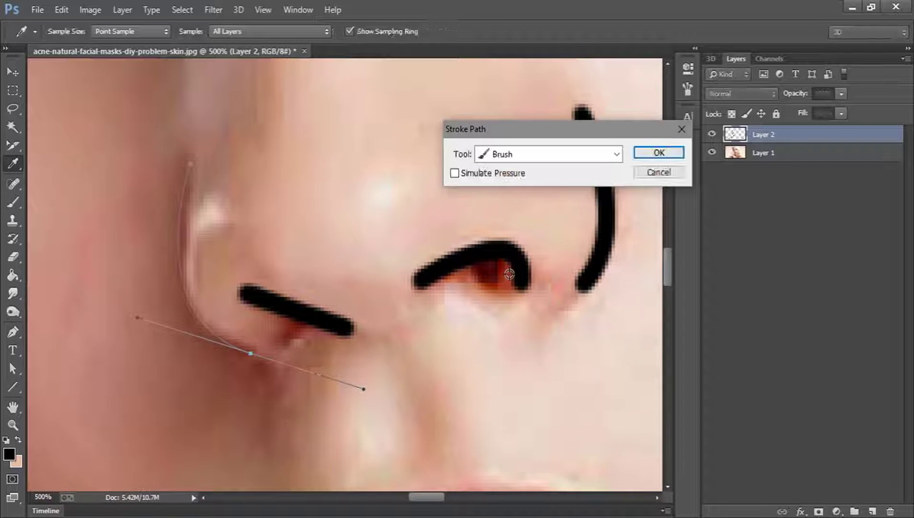
key("Return")
key("Return")
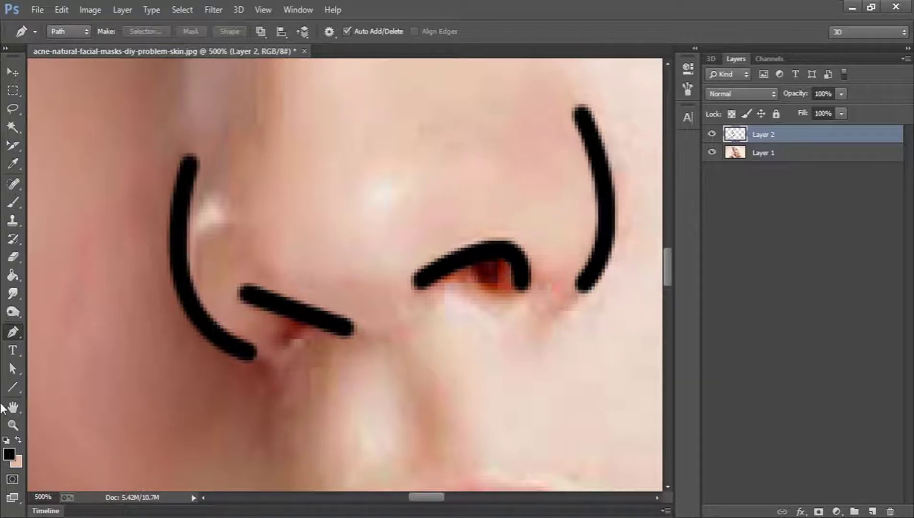
Draw a pen path across the mouth opening from corner to corner, stroke it with the Brush, and dismiss the path
left_click(13, 425)
left_click(383, 32)
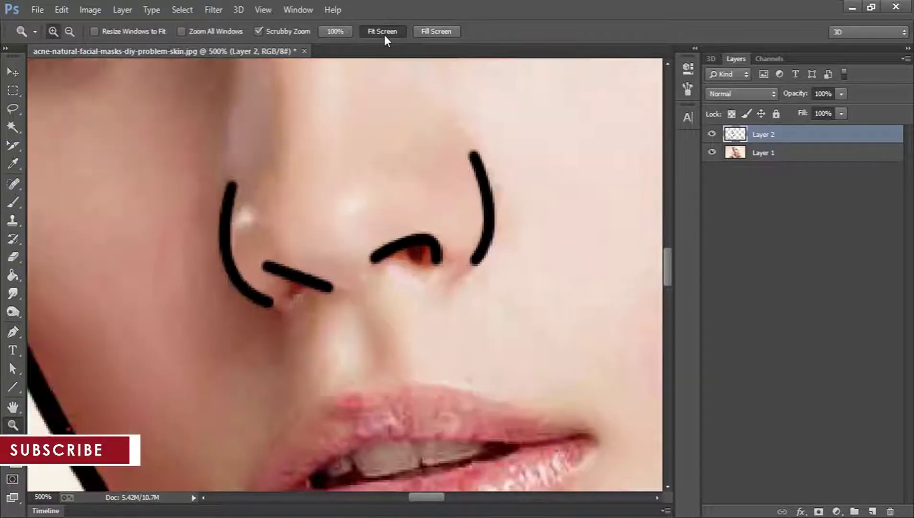
left_click_drag(353, 309, 439, 302)
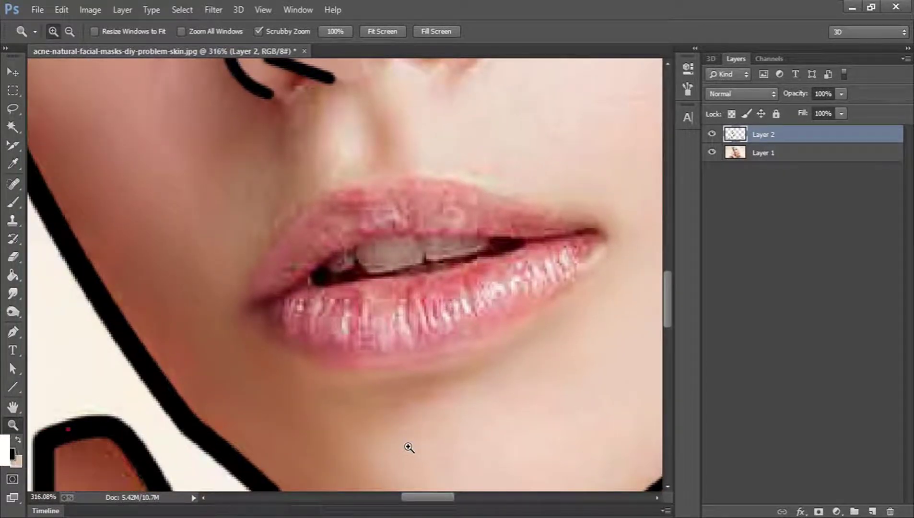
key("p")
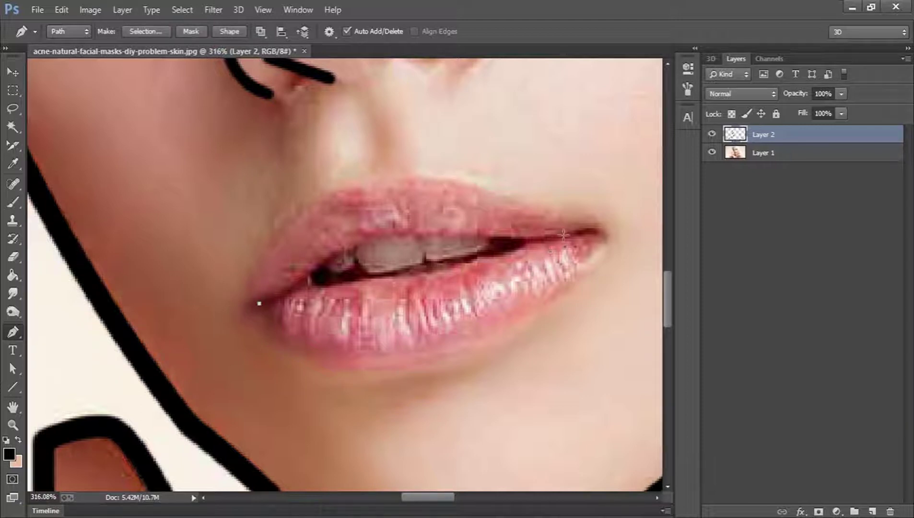
left_click_drag(595, 229, 642, 200)
right_click(642, 198)
left_click(652, 263)
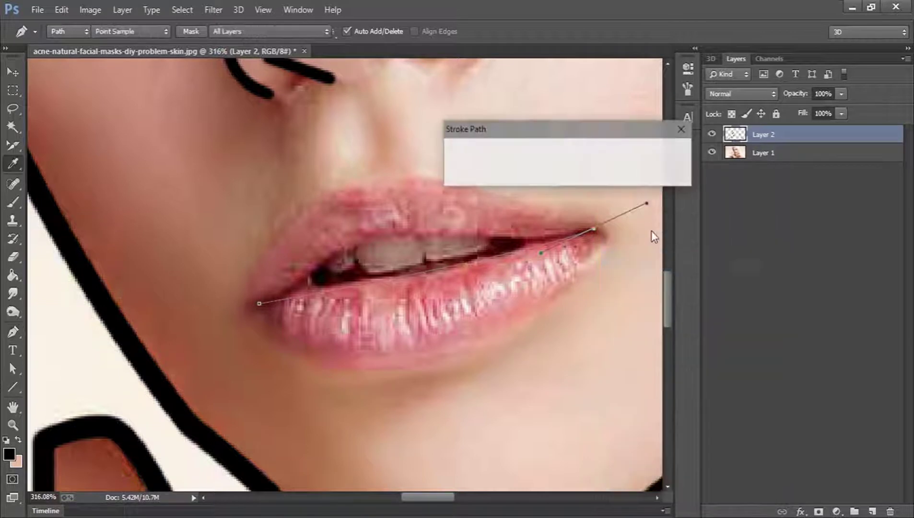
key("Return")
key("Return")
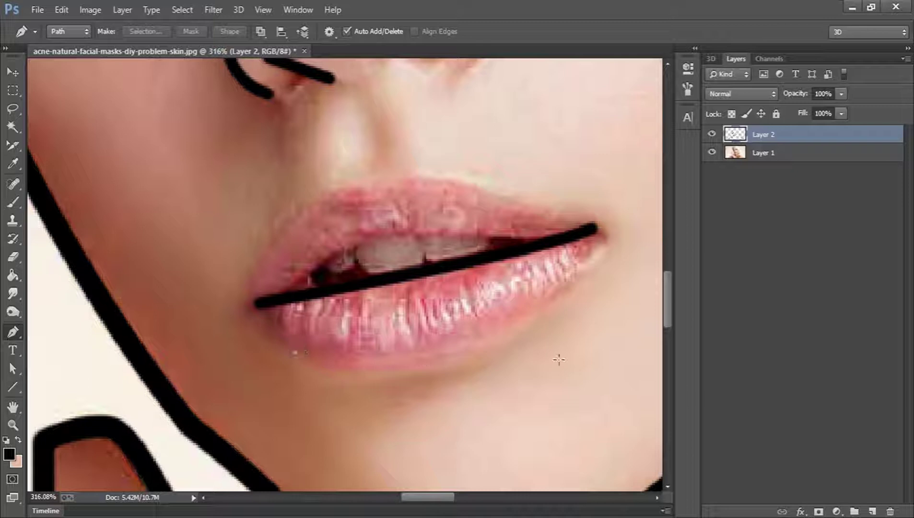
Outline the lower lip's bottom edge with a curved pen path stroked with the Brush, and dismiss the path
left_click_drag(543, 303, 639, 194)
right_click(640, 196)
left_click(638, 196)
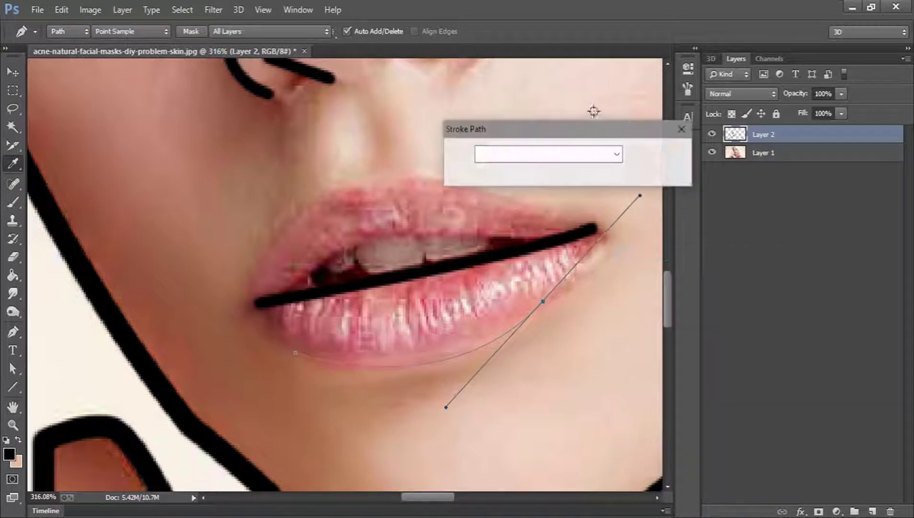
left_click(659, 154)
key("Return")
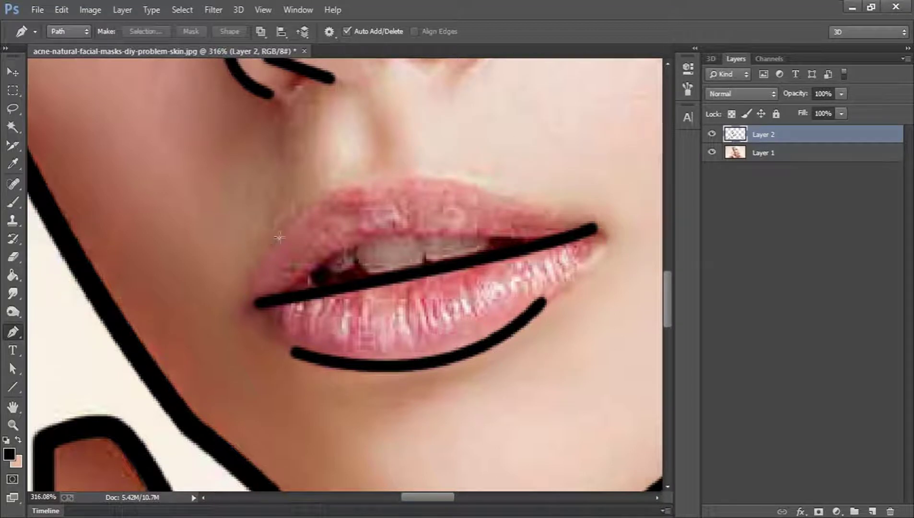
Outline the upper lip's top edge with a curved pen path stroked with the Brush at 3 px, and dismiss the path
left_click(17, 202)
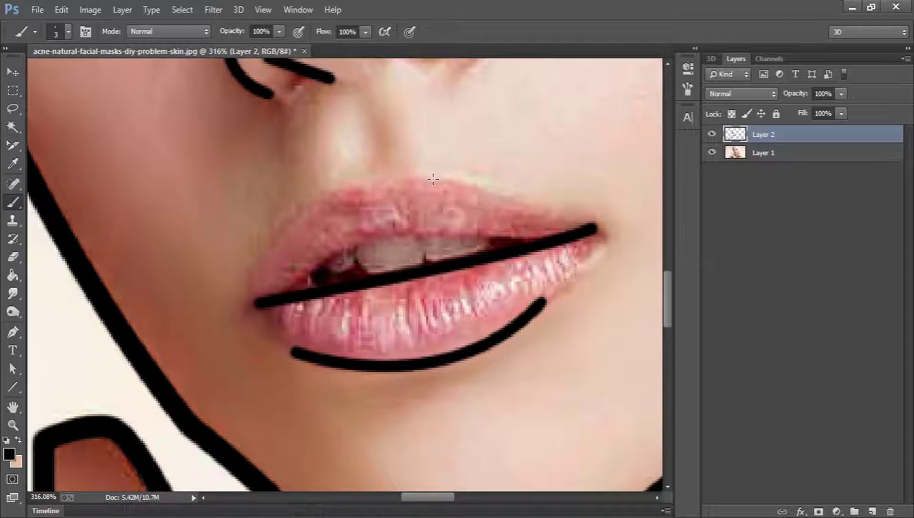
left_click(13, 332)
right_click(353, 180)
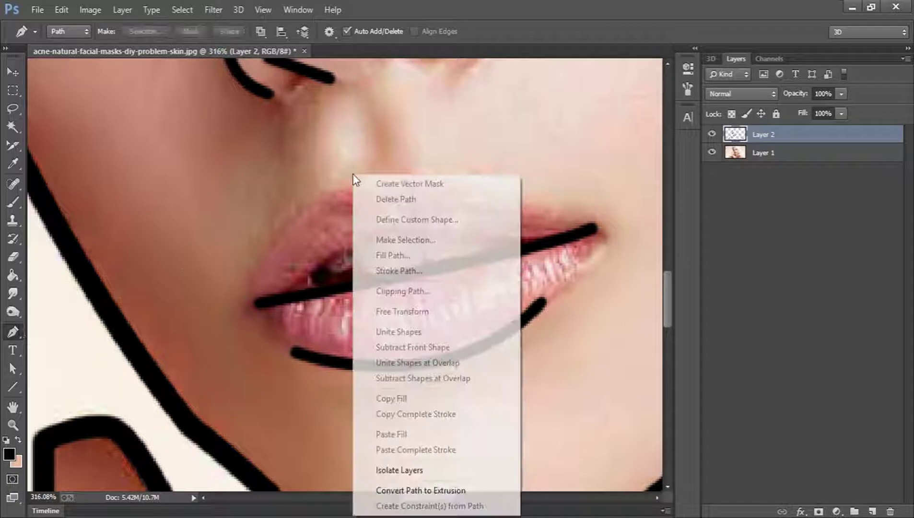
left_click(478, 152)
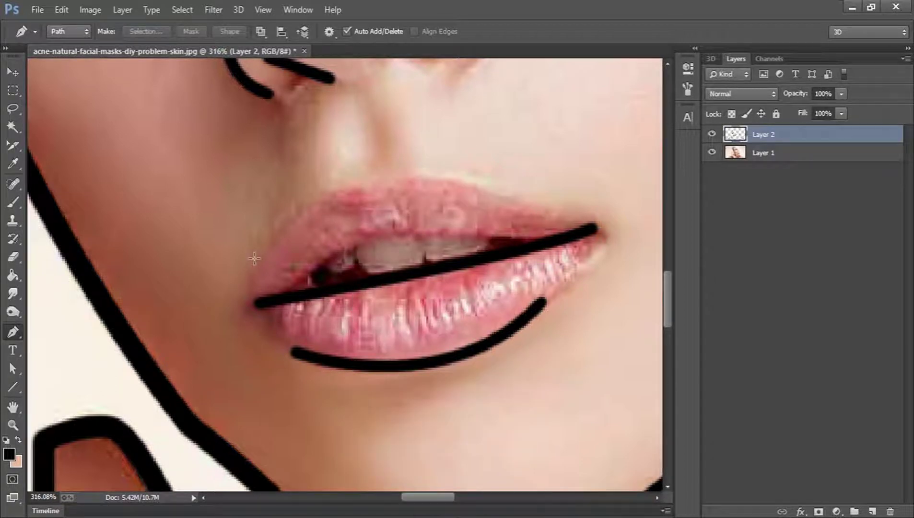
left_click_drag(342, 190, 380, 190)
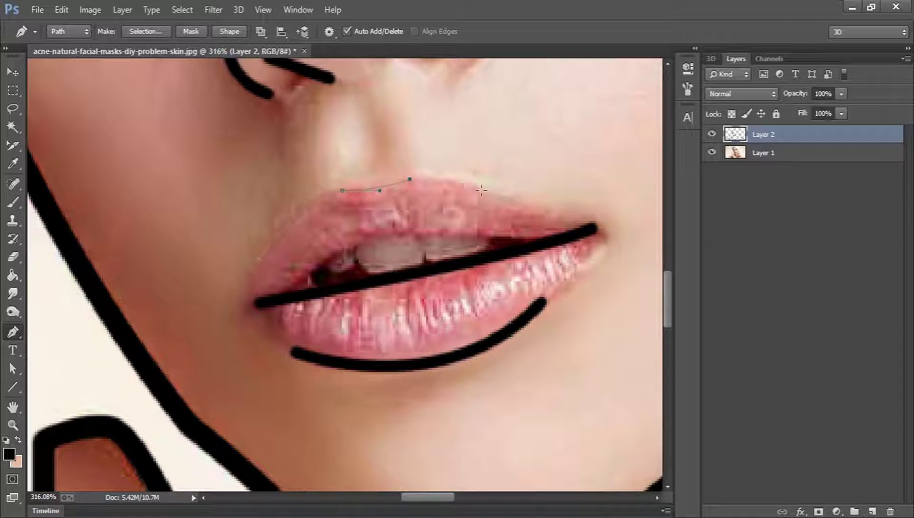
left_click_drag(513, 199, 547, 211)
right_click(542, 136)
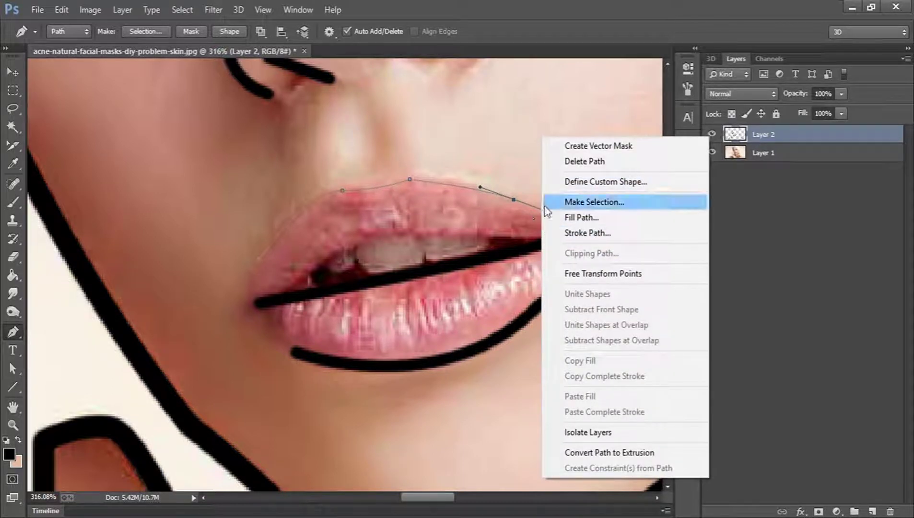
left_click(526, 208)
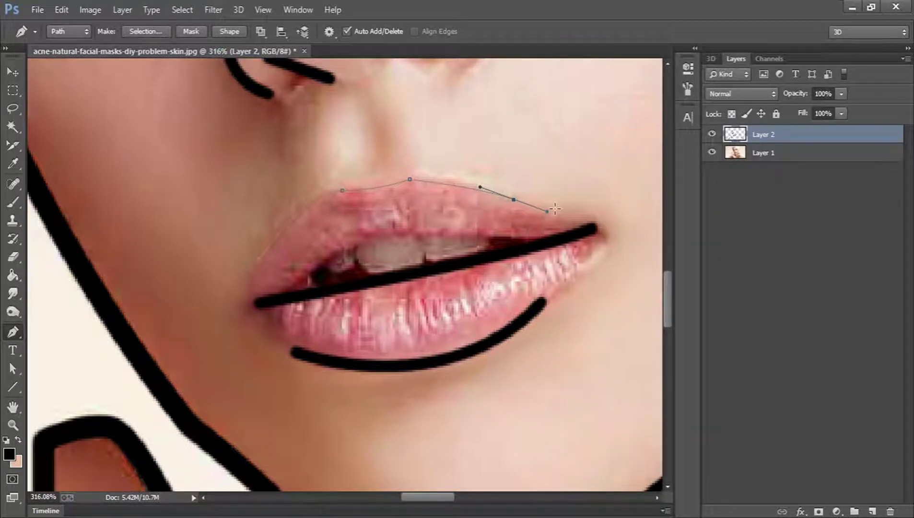
right_click(548, 152)
left_click(573, 249)
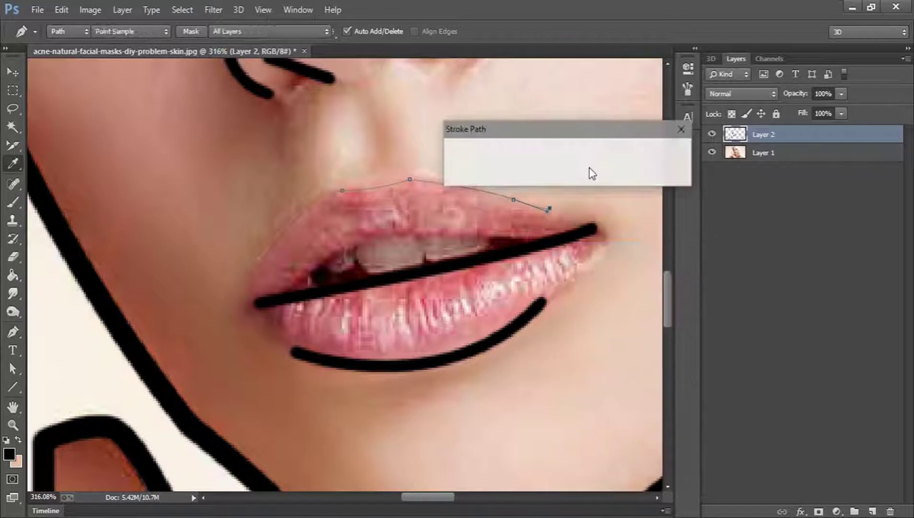
left_click(665, 159)
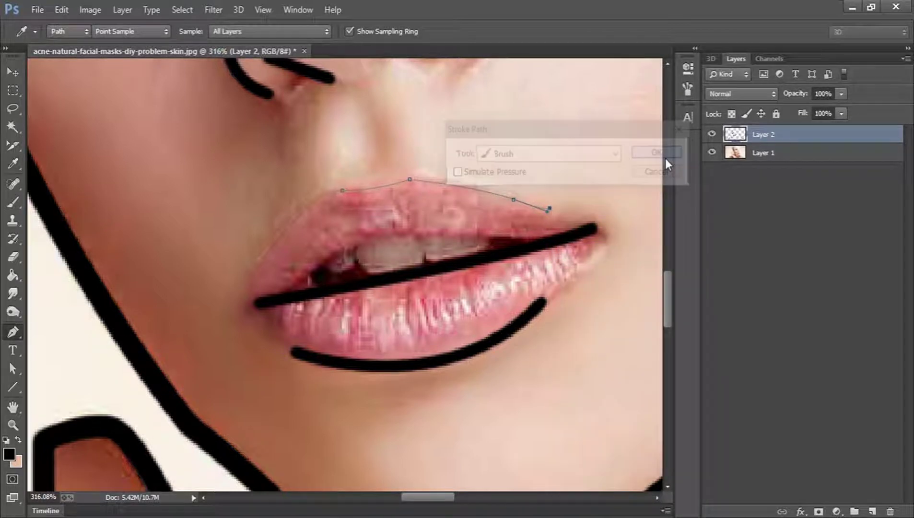
key("Return")
Draw a pen path along the inner edge of the left hand's little finger, stroke it with the Brush, and dismiss the path
scroll(523, 233, "up", 5)
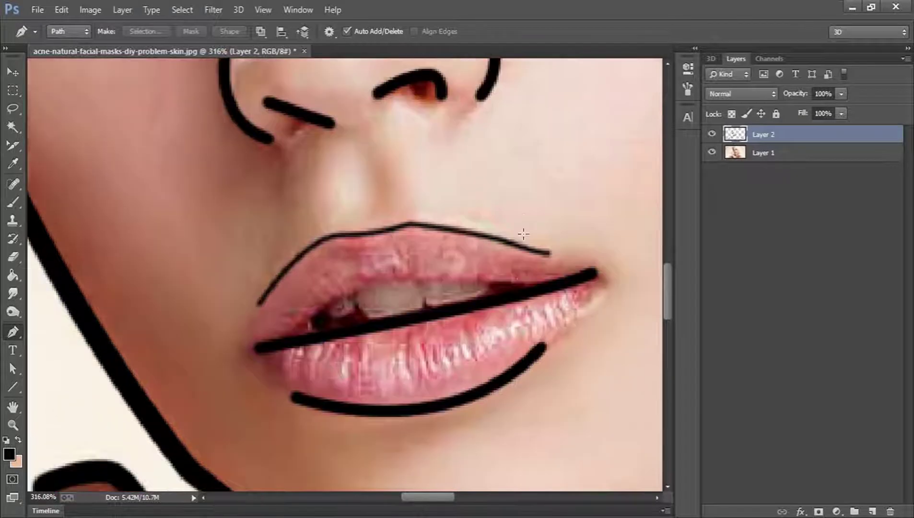
scroll(523, 234, "up", 3)
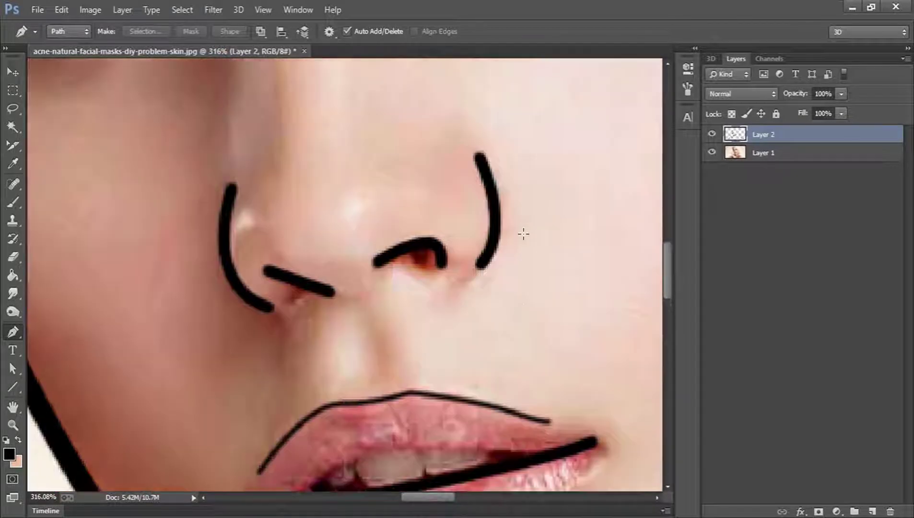
left_click(13, 425)
left_click(384, 32)
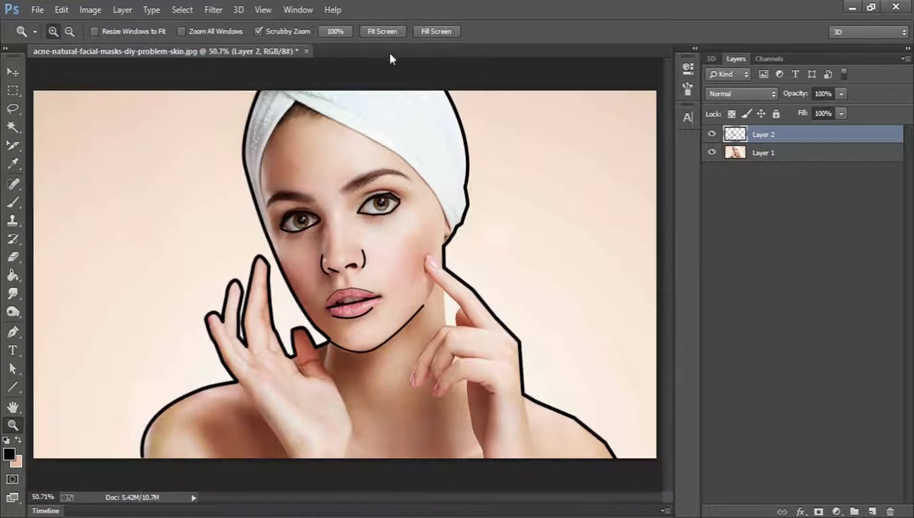
left_click_drag(265, 426, 307, 421)
scroll(295, 431, "down", 2)
left_click_drag(313, 368, 330, 361)
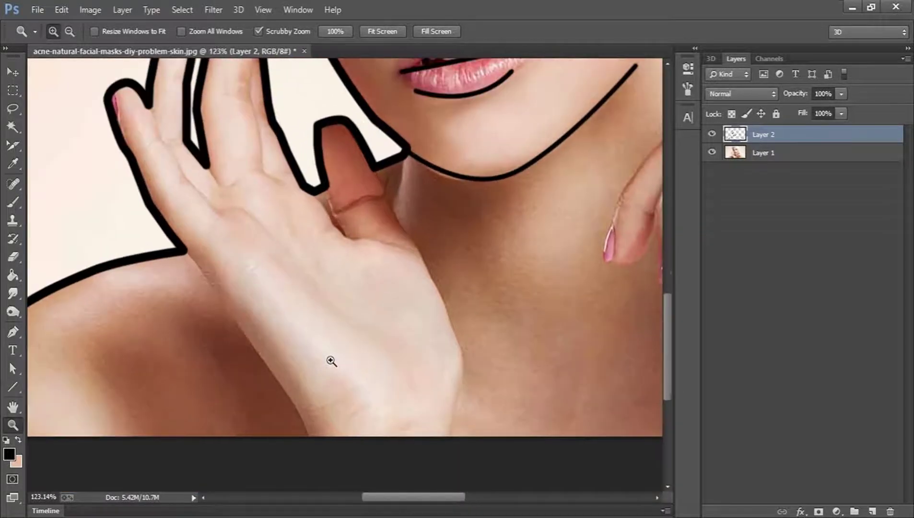
left_click(12, 331)
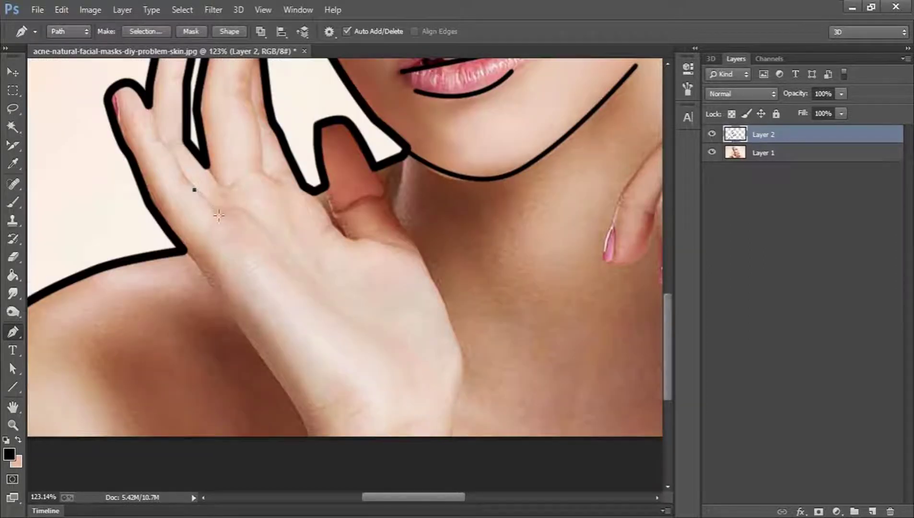
left_click(173, 159)
left_click(150, 106)
right_click(372, 146)
left_click(407, 245)
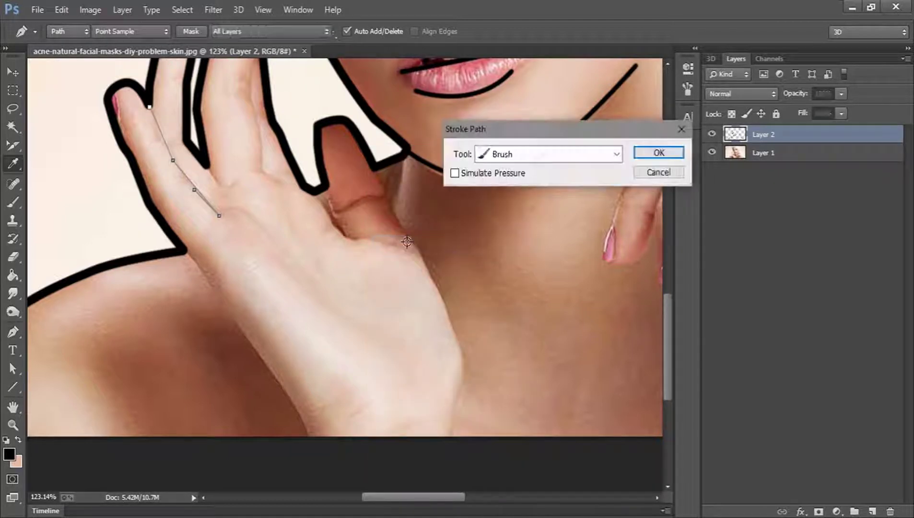
key("Return")
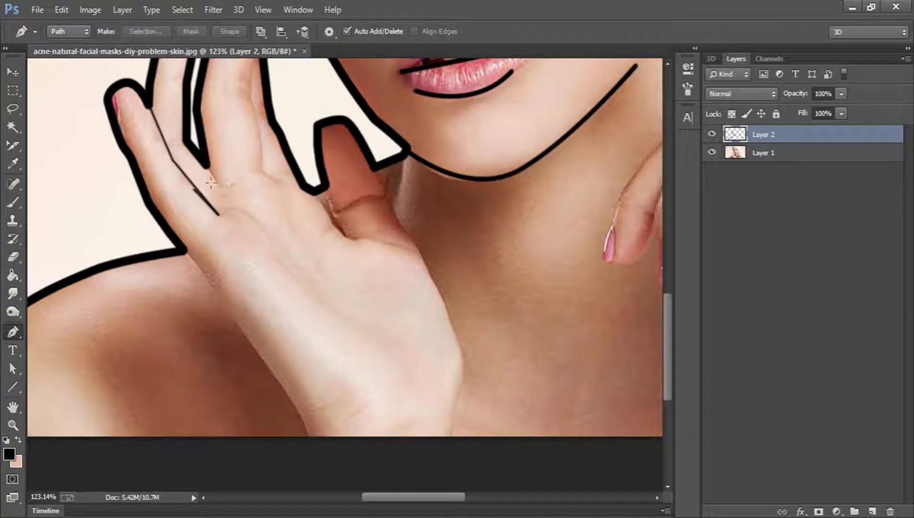
Extend the gap between the left hand's ring and middle fingers with a short pen path stroked with the Brush
left_click_drag(218, 186, 237, 186)
right_click(312, 176)
left_click(417, 271)
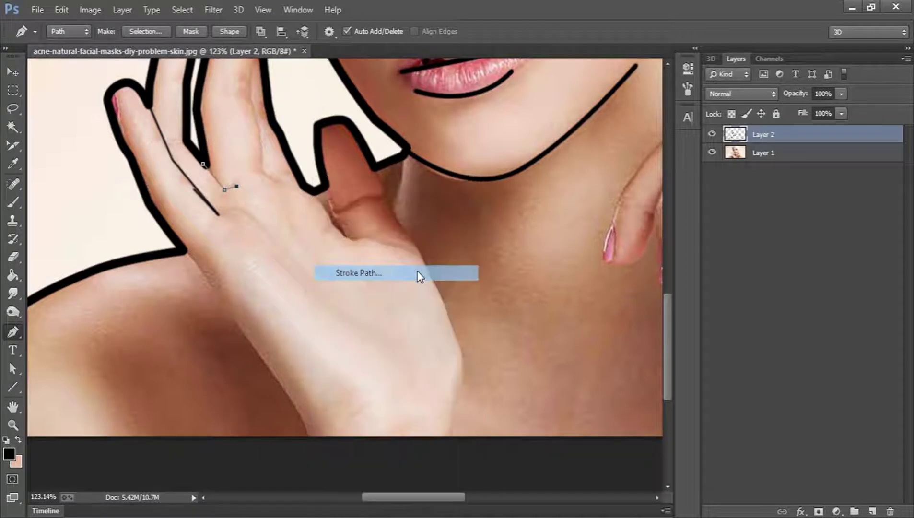
key("Return")
Draw a pen path between the left hand's middle and index fingers down to the palm, and stroke it with the Brush
scroll(417, 269, "up", 3)
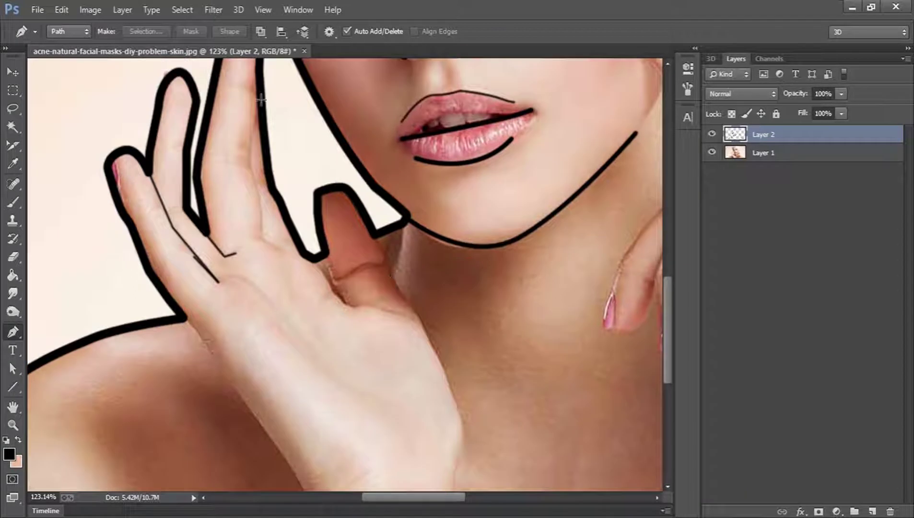
left_click(261, 209)
left_click(261, 226)
left_click(261, 242)
left_click(280, 247)
right_click(411, 316)
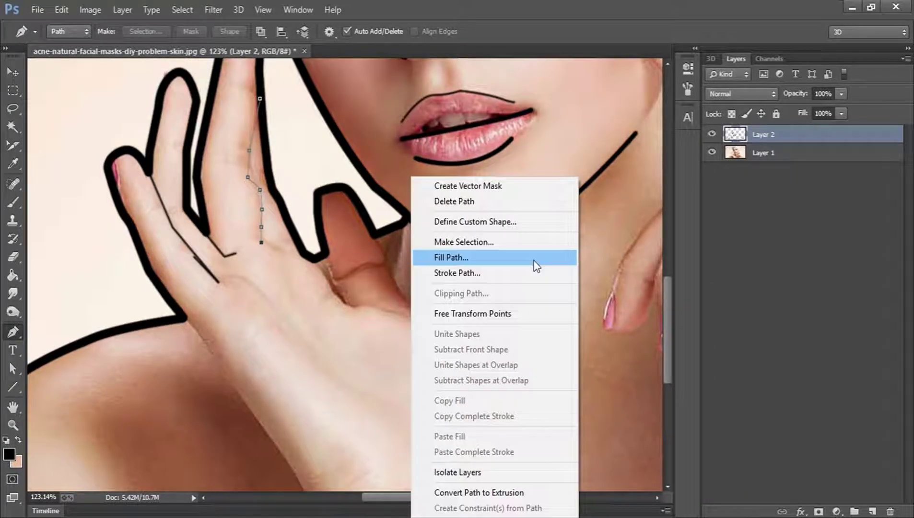
left_click(519, 277)
key("Return")
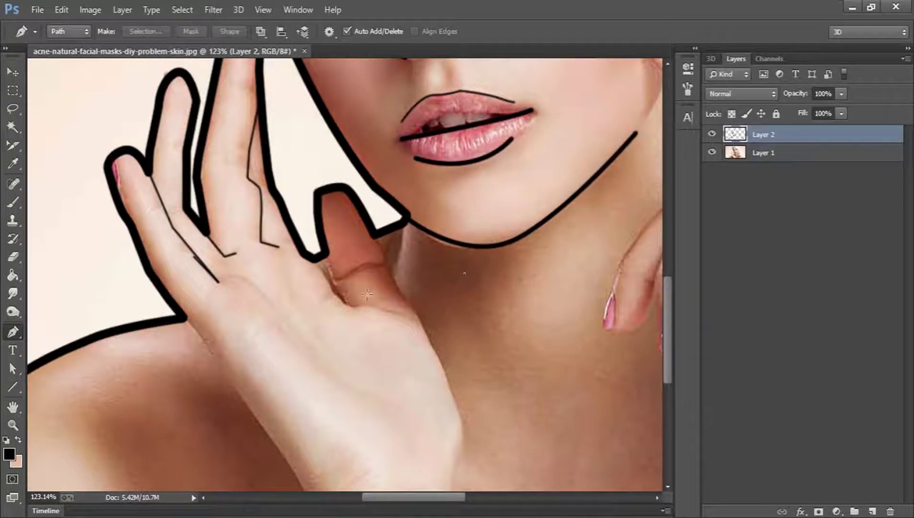
Draw a pen path from the thumb gap down and across the thumb's base on the left hand, and stroke it with the Brush
left_click(334, 290)
left_click(342, 308)
left_click(403, 316)
right_click(420, 298)
left_click(508, 272)
key("Return")
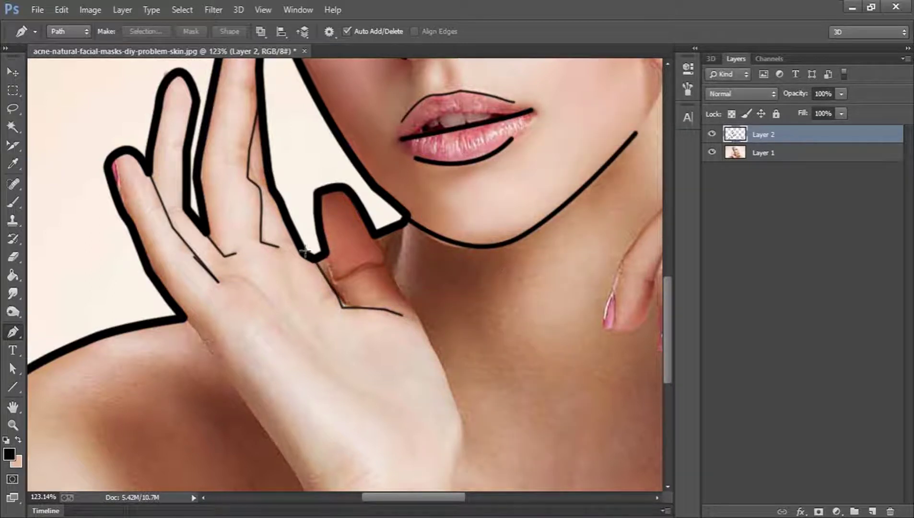
Trace the thumb's inner edge down to its base with a second short pen path stroked with the Brush
left_click(327, 251)
left_click(348, 306)
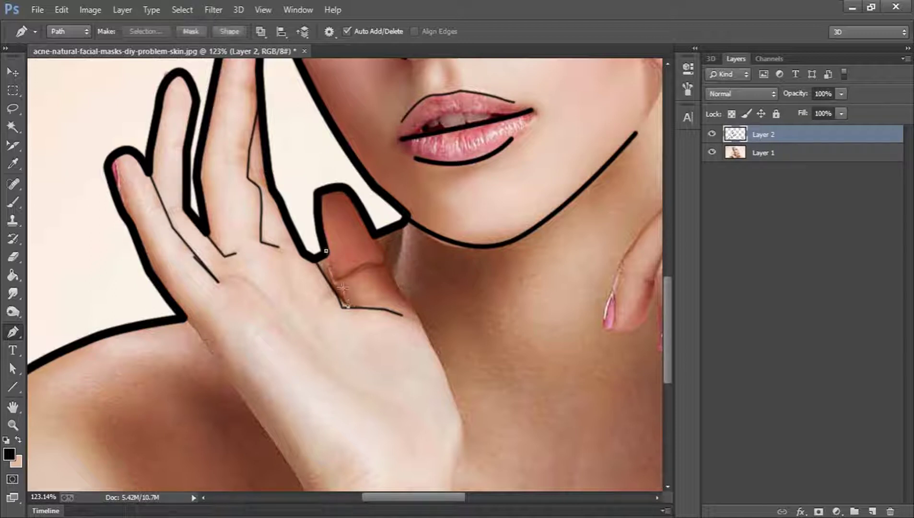
right_click(402, 243)
left_click(466, 267)
key("Return")
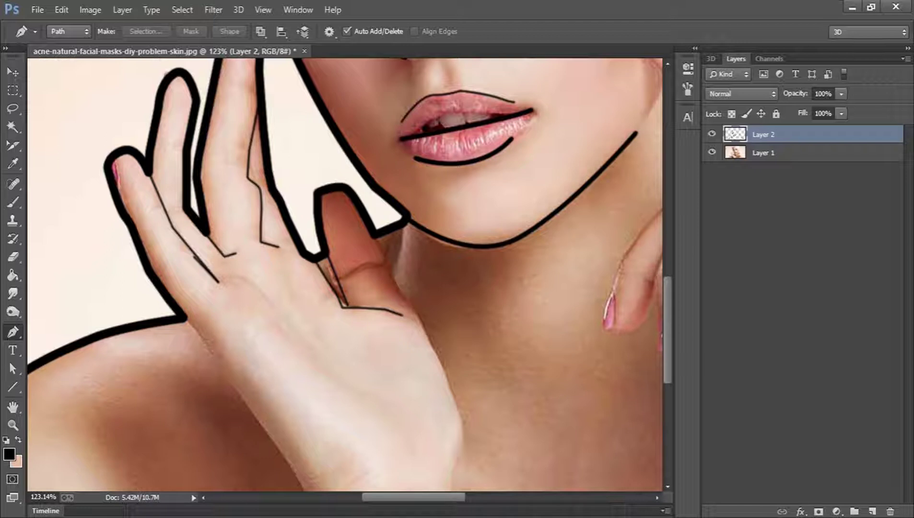
Set the brush size to 5 px
scroll(440, 496, "down", 5)
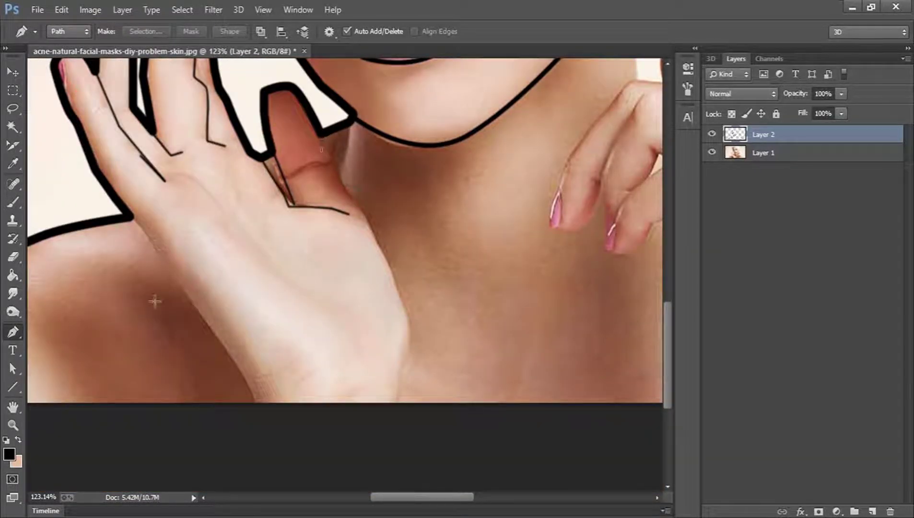
left_click(12, 202)
right_click(645, 252)
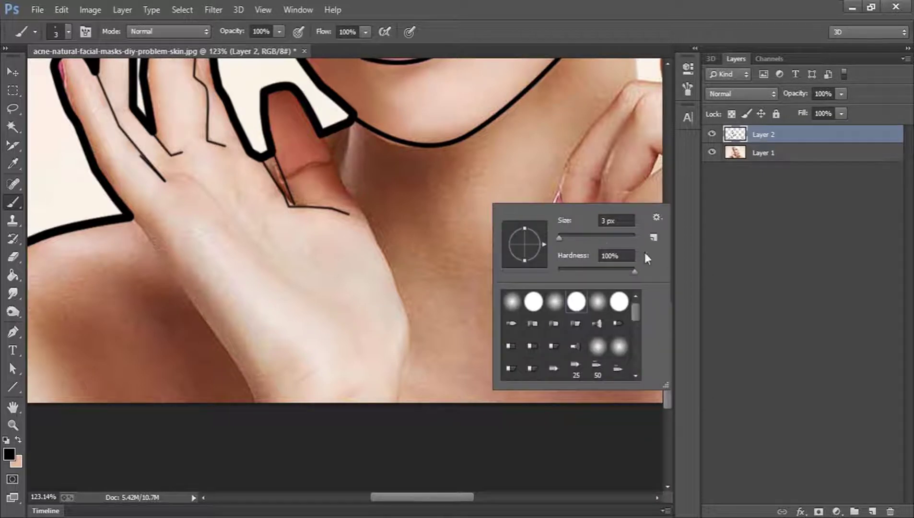
left_click(611, 222)
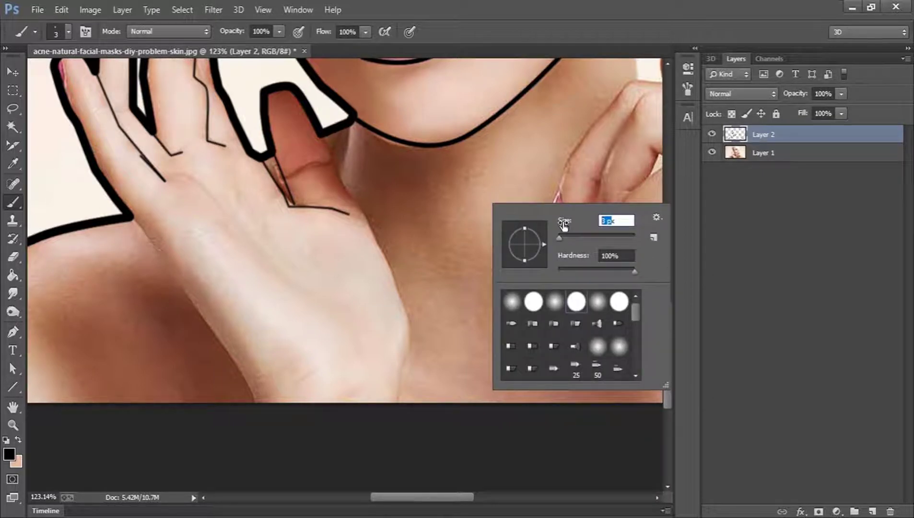
type("5")
key("Return")
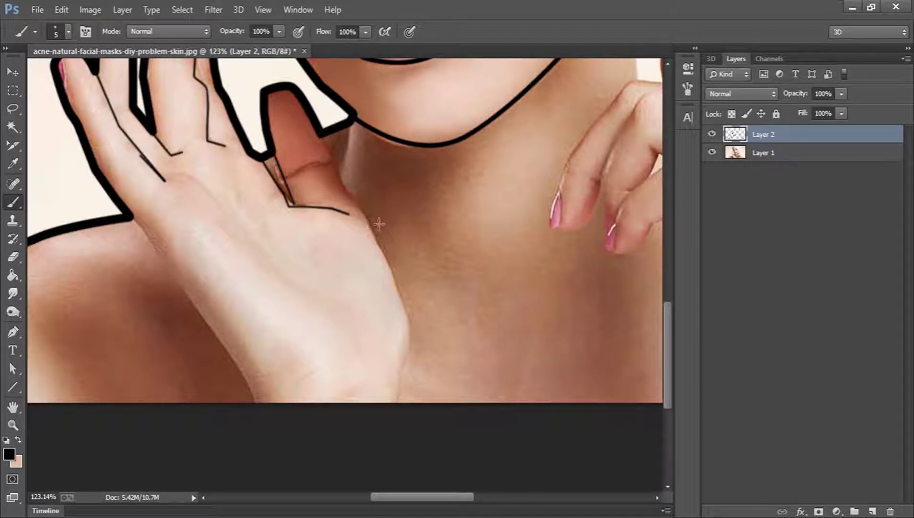
Dab two black brush dots, one beside the thumb's base and one just below the chin line
left_click(359, 204)
right_click(398, 179)
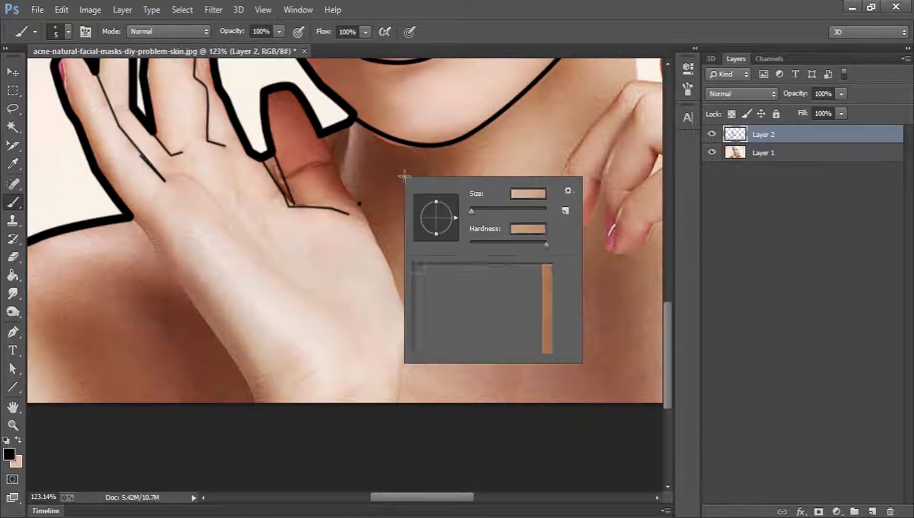
key("Return")
left_click(399, 150)
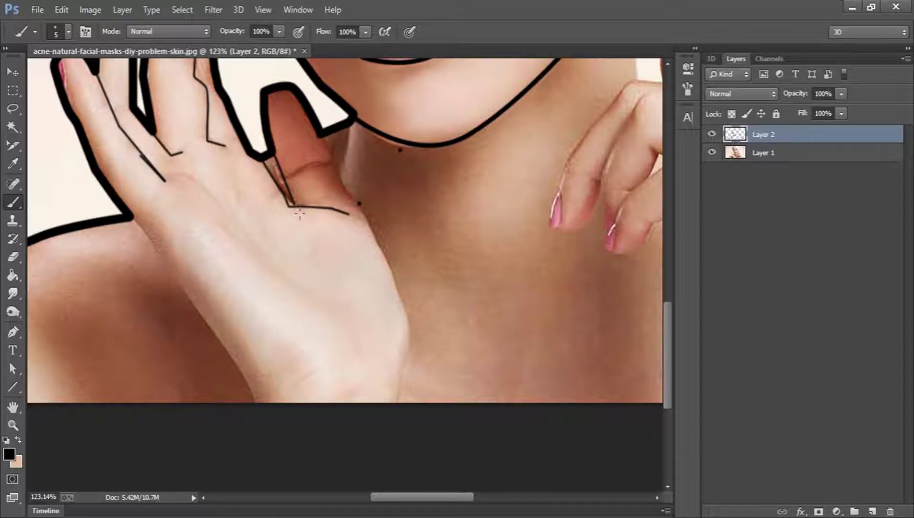
Undo the stray brush dots, and stroke a Brush line along a pen path from the left hand's thumb down the palm to the image's bottom edge
key("ctrl+z")
left_click(13, 331)
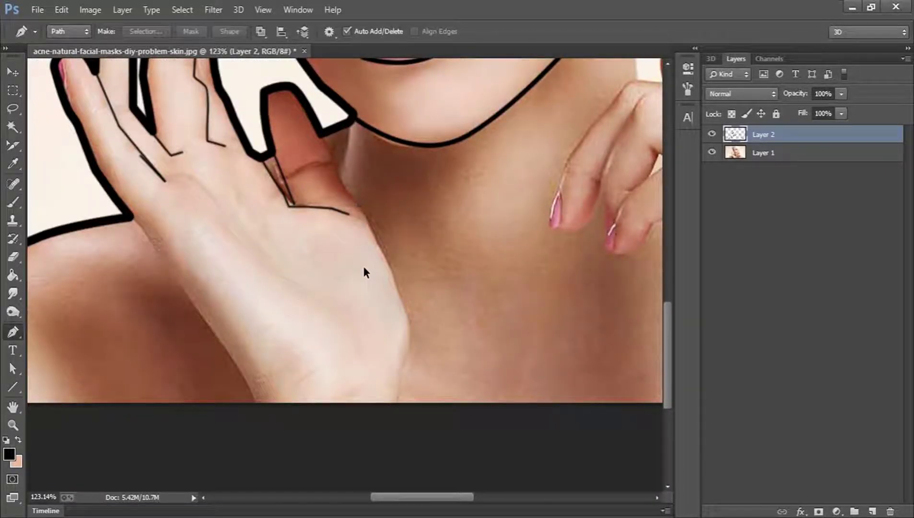
left_click(320, 130)
left_click(368, 217)
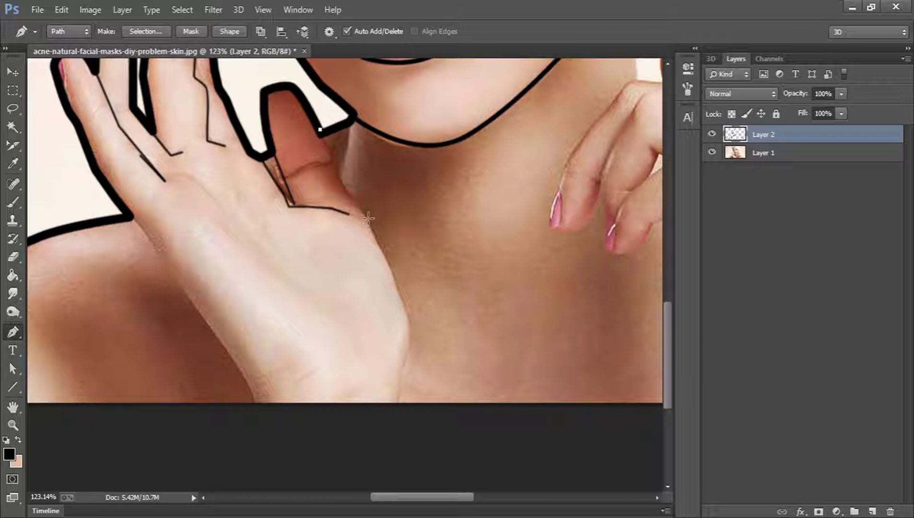
left_click(396, 295)
left_click(394, 411)
right_click(482, 193)
left_click(532, 274)
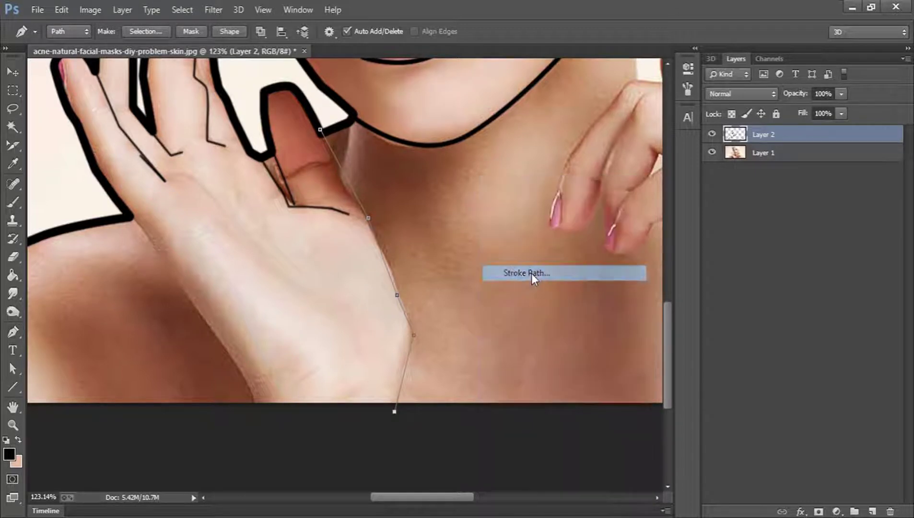
key("Return")
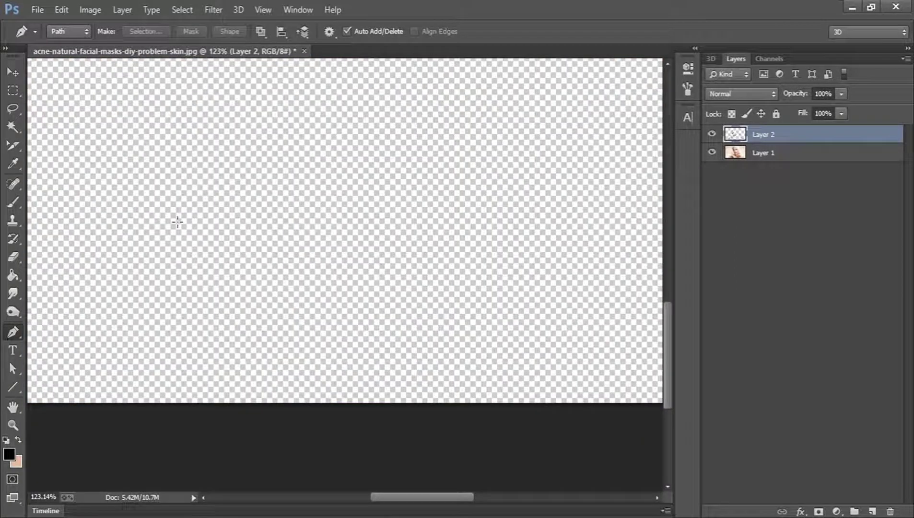
Trace the left hand's outer edge from the shoulder line down the wrist past the image edge with a pen path stroked with the Brush
left_click(142, 231)
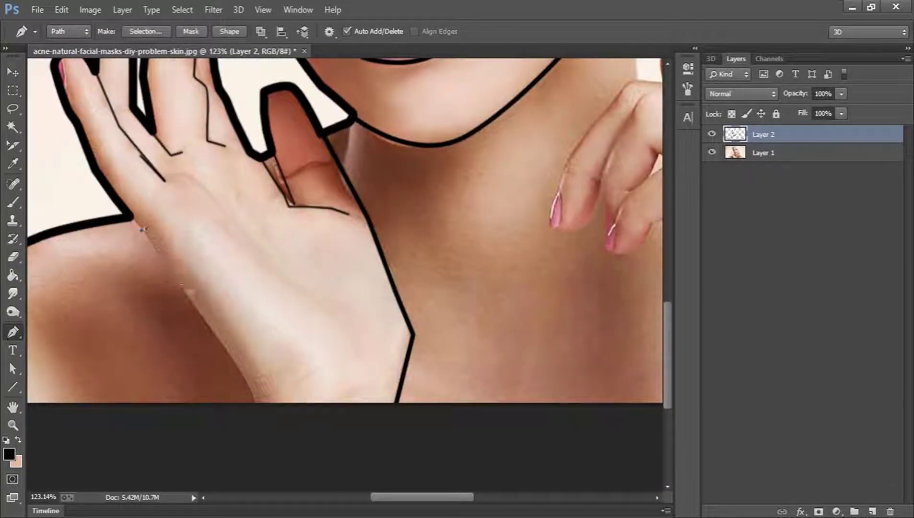
left_click(199, 310)
left_click(253, 387)
left_click(258, 419)
right_click(467, 267)
left_click(508, 268)
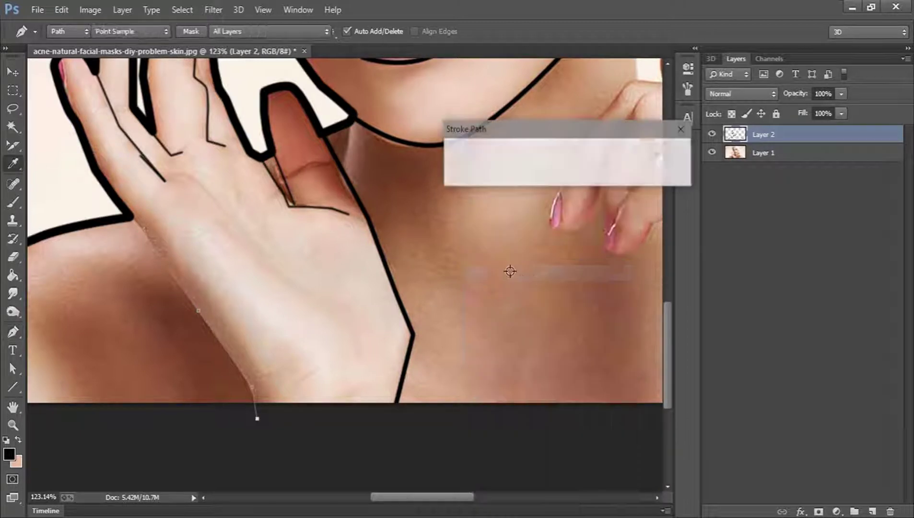
key("Return")
Trace the dark inner contour below the right hand's little finger to the image's bottom edge with a pen path stroked with the Brush
left_click_drag(462, 493, 518, 486)
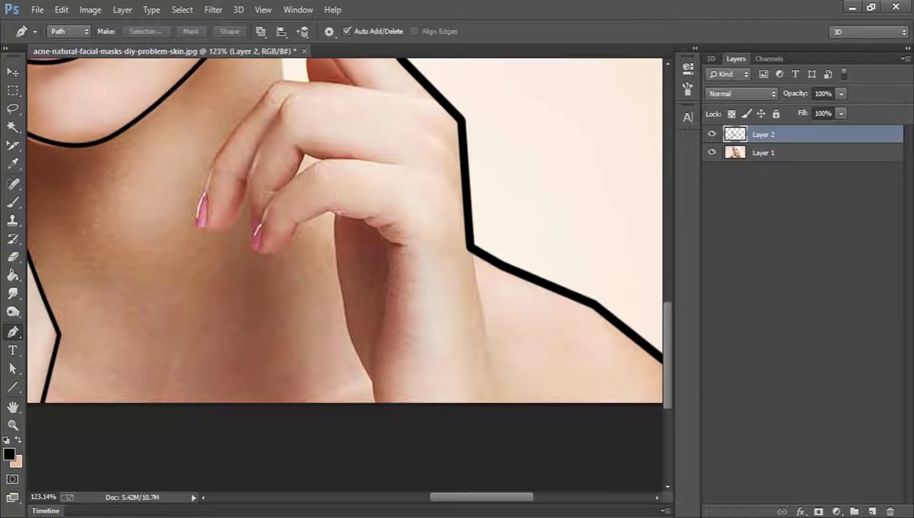
left_click(336, 213)
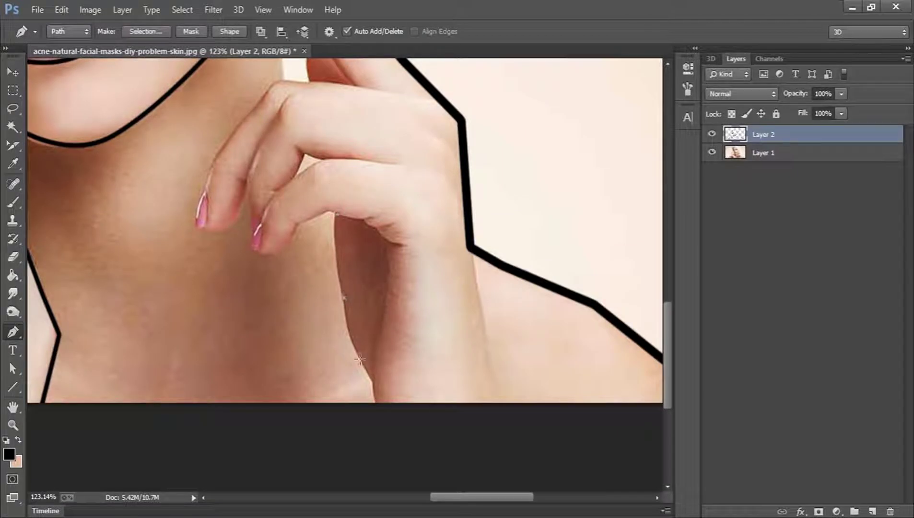
left_click(376, 406)
right_click(480, 176)
left_click(537, 270)
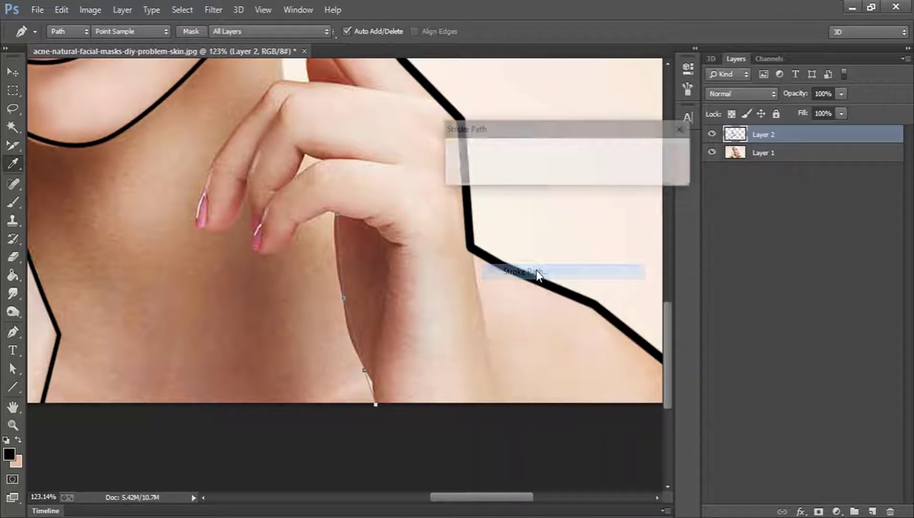
key("Return")
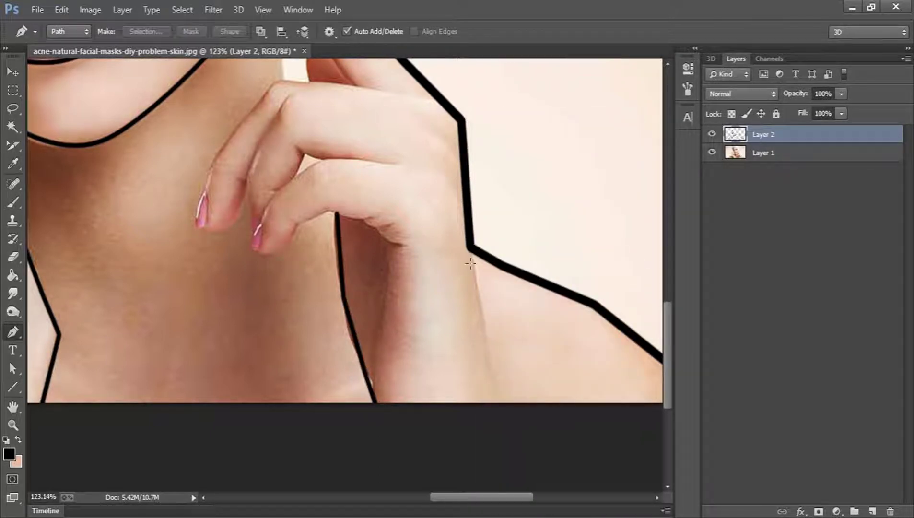
Trace the right forearm's outer edge from the shoulder line straight down past the image edge and stroke the path with the Brush
left_click(474, 251)
left_click(497, 414)
right_click(515, 154)
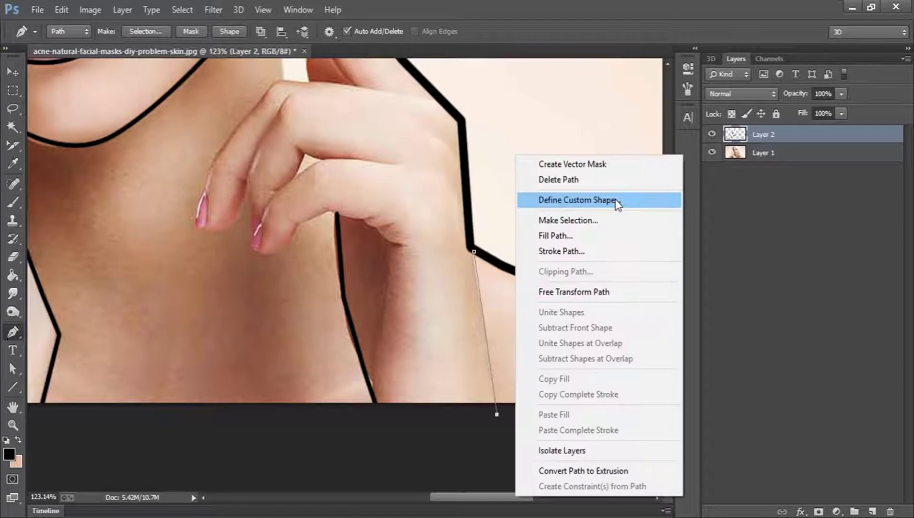
left_click(602, 252)
key("Return")
Outline the right hand's lowest curled finger freehand with the 5 px Brush, from the wrist crease around the fingertip and back over the knuckle
scroll(461, 240, "up", 2)
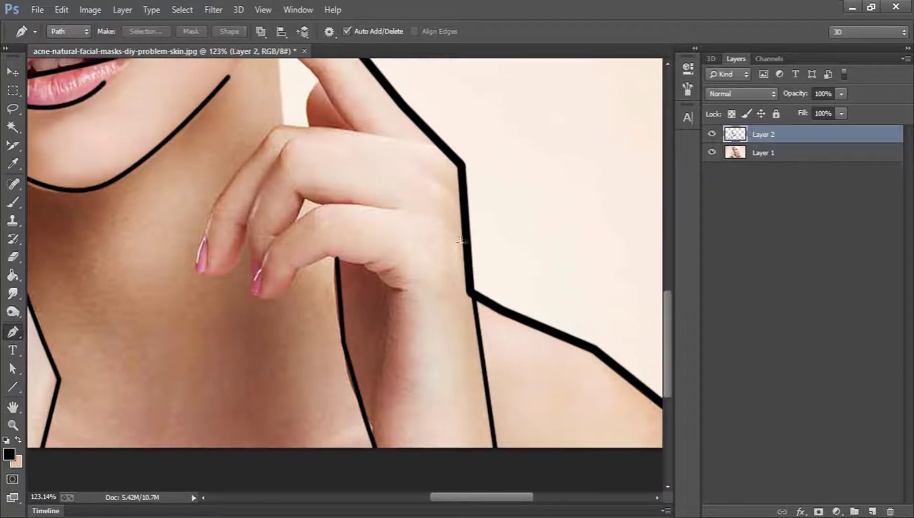
scroll(434, 252, "up", 4)
scroll(433, 251, "down", 1)
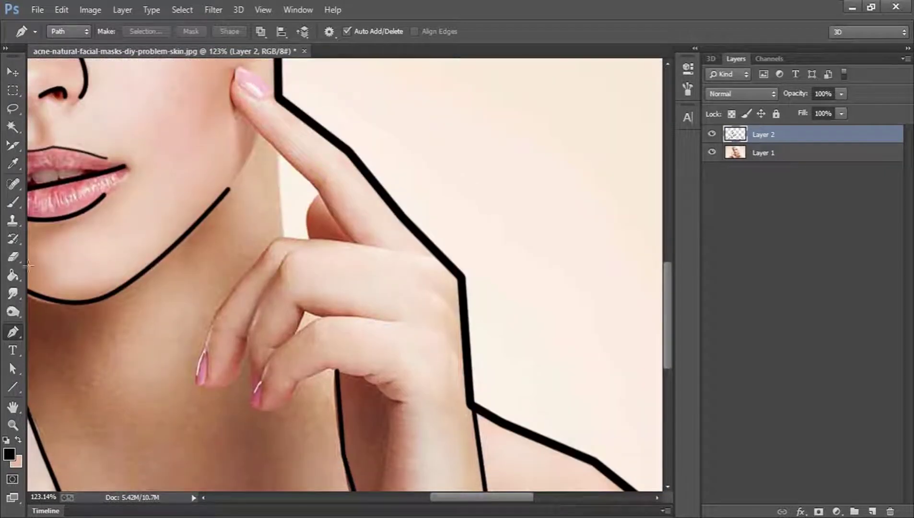
left_click(13, 202)
left_click_drag(405, 396, 395, 393)
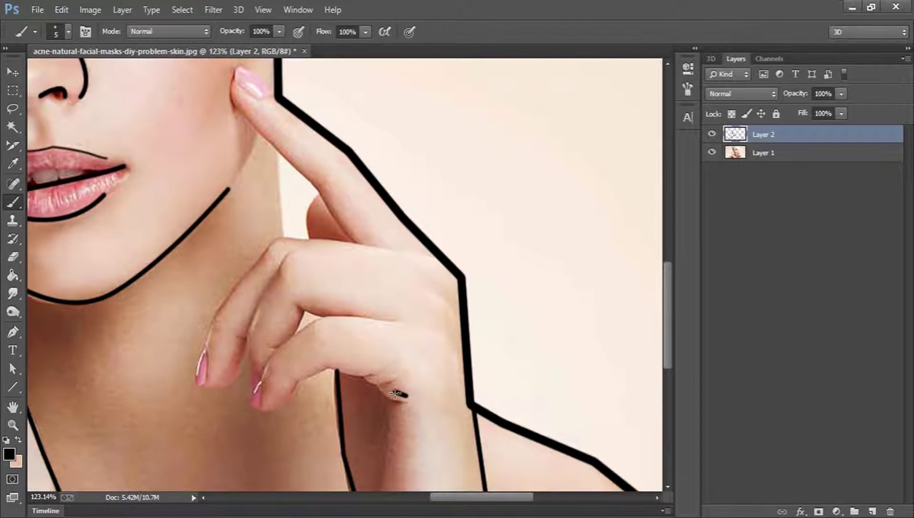
key("ctrl+alt+z")
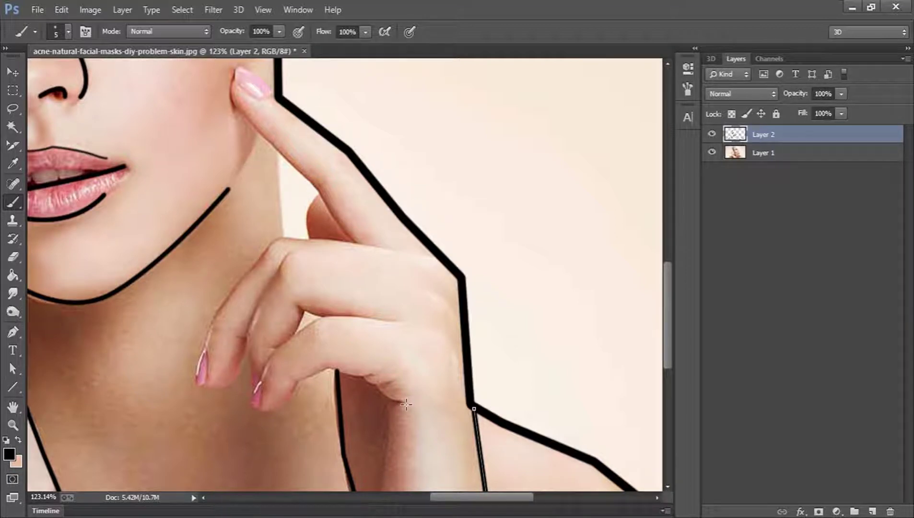
mouse_move(402, 403)
left_mouse_down()
mouse_move(358, 371)
mouse_move(326, 368)
mouse_move(287, 402)
mouse_move(253, 406)
mouse_move(284, 339)
mouse_move(329, 317)
mouse_move(395, 316)
left_mouse_up()
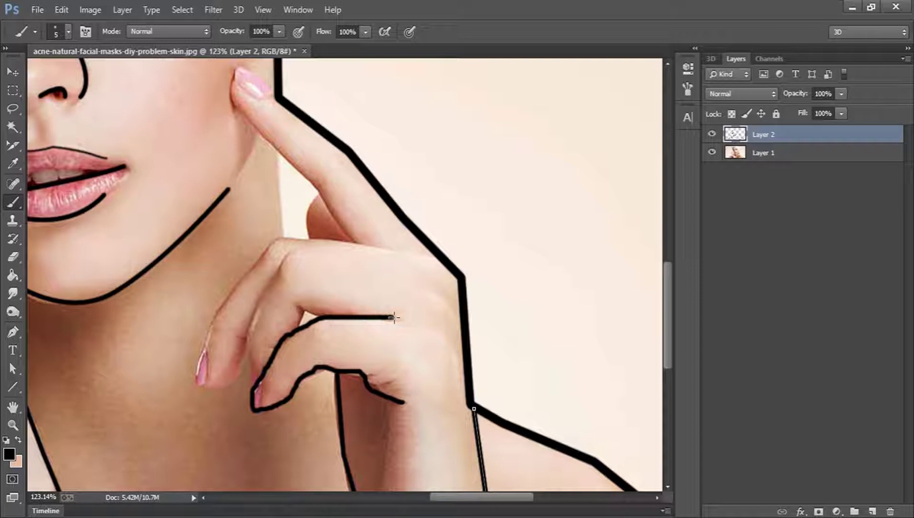
Brush in the gap between the right hand's curled fingers and outline the two upper curled fingers freehand up to the knuckles
left_click_drag(302, 317, 287, 332)
mouse_move(254, 369)
left_mouse_down()
mouse_move(246, 338)
mouse_move(259, 302)
mouse_move(282, 259)
mouse_move(305, 253)
left_mouse_up()
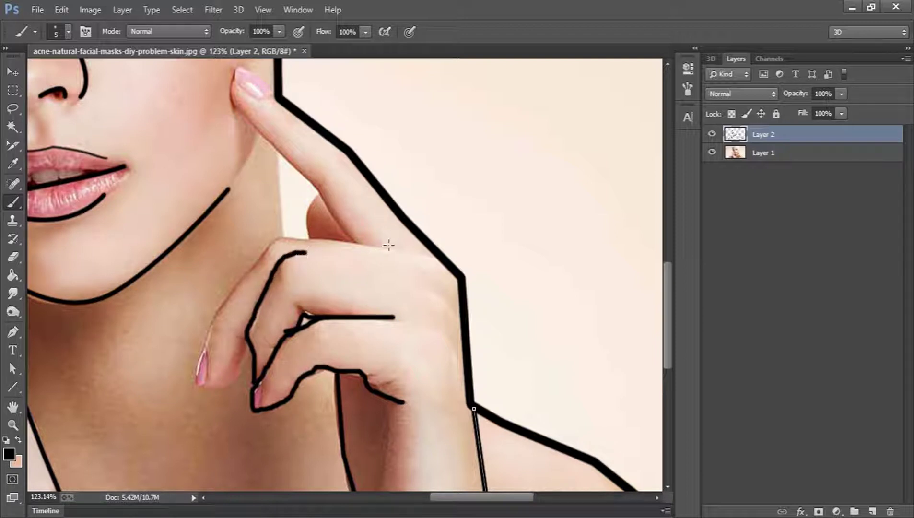
mouse_move(399, 251)
left_mouse_down()
mouse_move(289, 240)
mouse_move(262, 250)
mouse_move(221, 307)
mouse_move(194, 383)
mouse_move(224, 385)
mouse_move(246, 333)
left_mouse_up()
Delete the leftover forearm path together with the extra point added at the right index finger's base
scroll(357, 245, "up", 4)
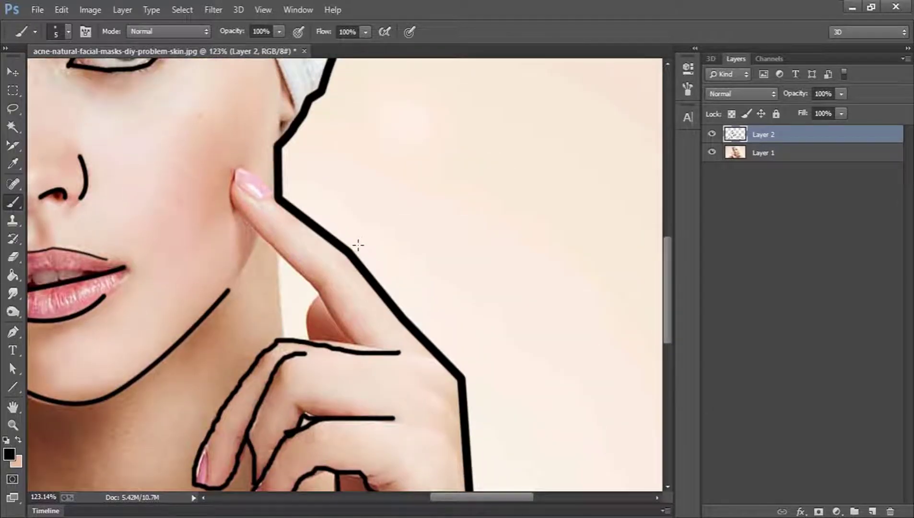
key("p")
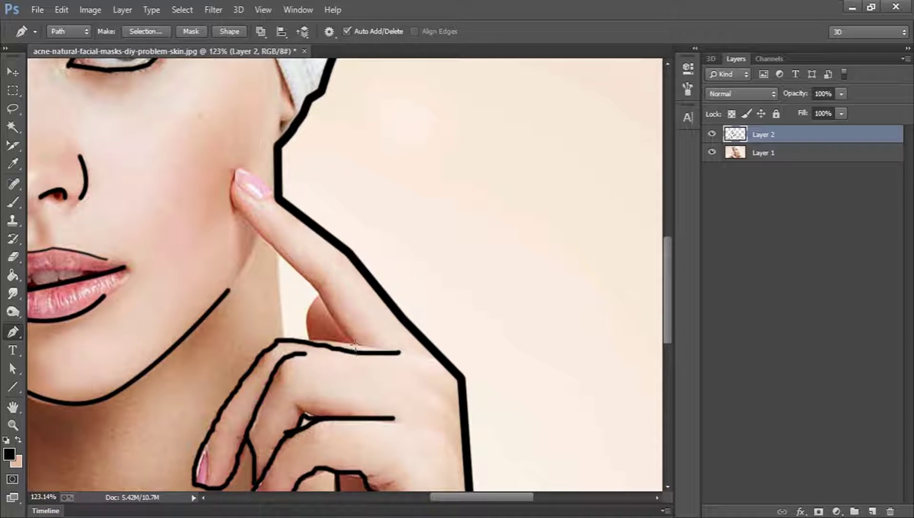
left_click(355, 346)
right_click(481, 271)
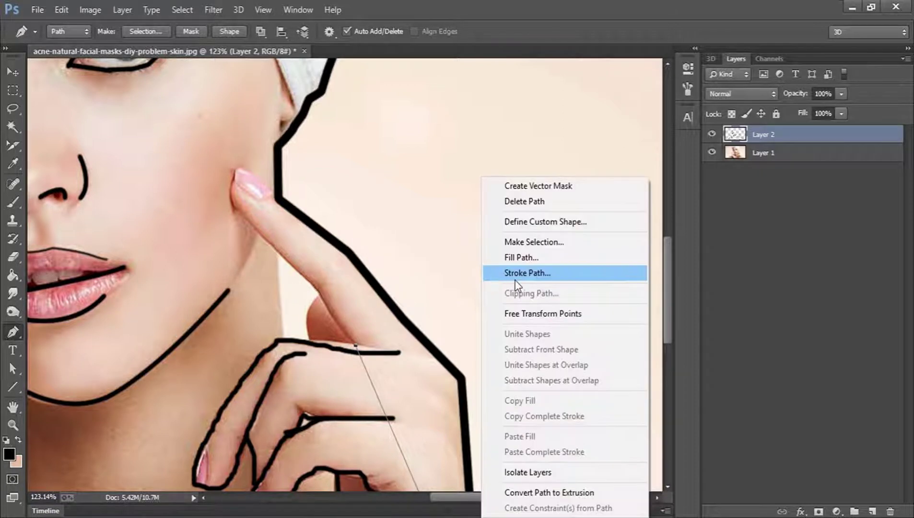
left_click(538, 201)
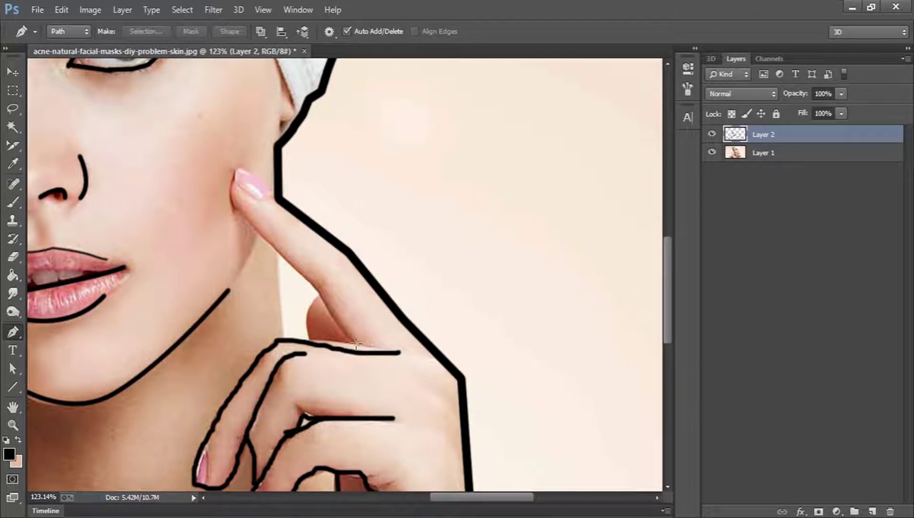
Trace the right index finger's lower edge and curved tip up to the outer outline with a pen path stroked with the Brush
left_click(315, 287)
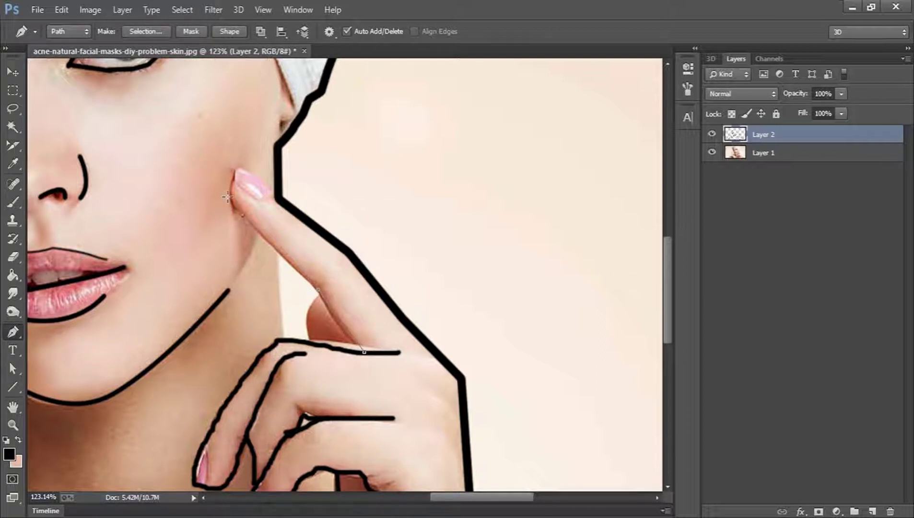
left_click_drag(258, 178, 279, 201)
right_click(399, 165)
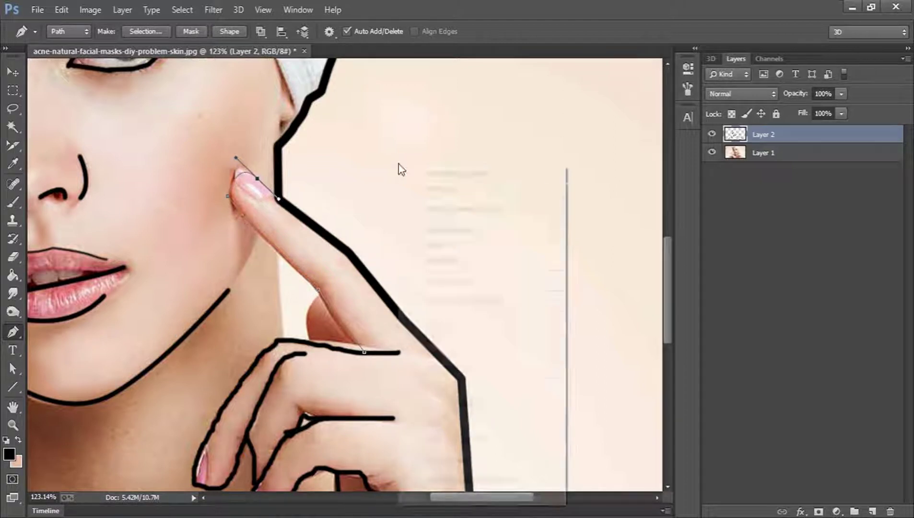
left_click(460, 259)
key("Return")
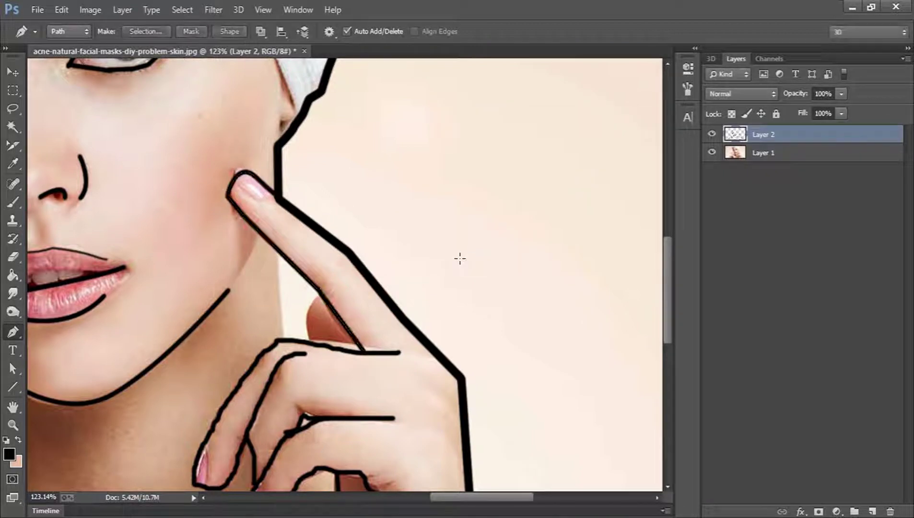
Fit the image to the screen and add an empty layer between the photo layer and the line-art layer
key("z")
left_click(378, 30)
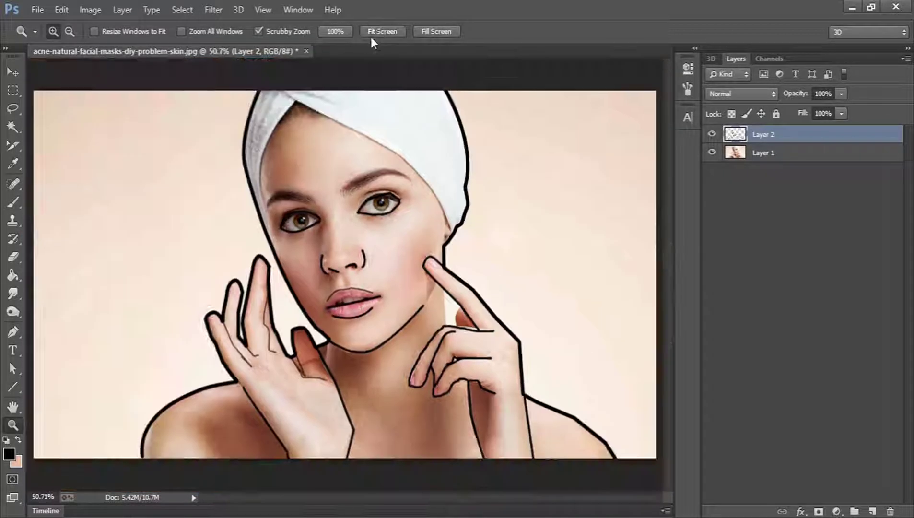
left_click(784, 151)
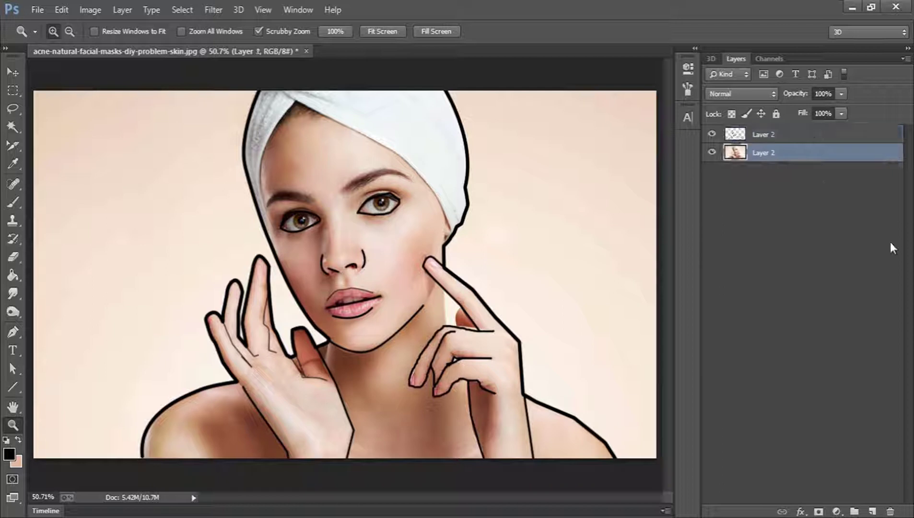
left_click(872, 511)
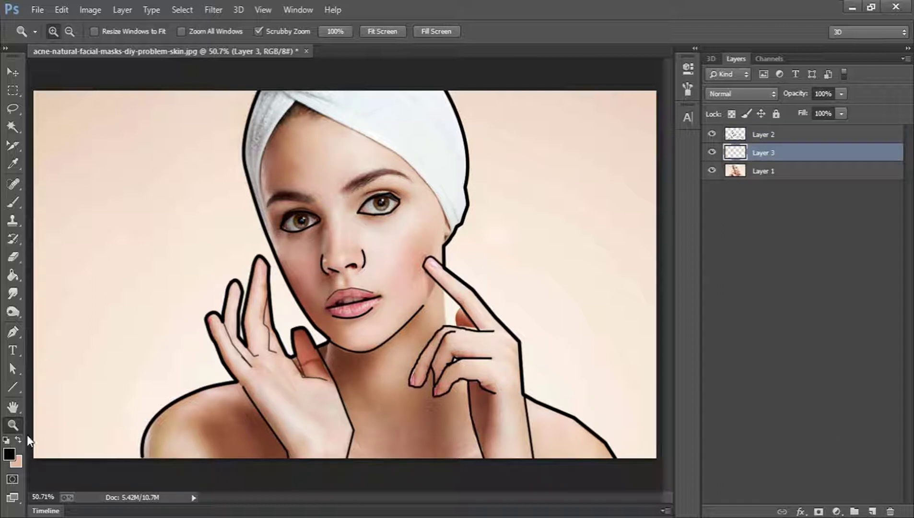
Set the foreground color to white and fill the new Layer 3 with the Paint Bucket
left_click(9, 453)
left_click_drag(478, 111, 454, 89)
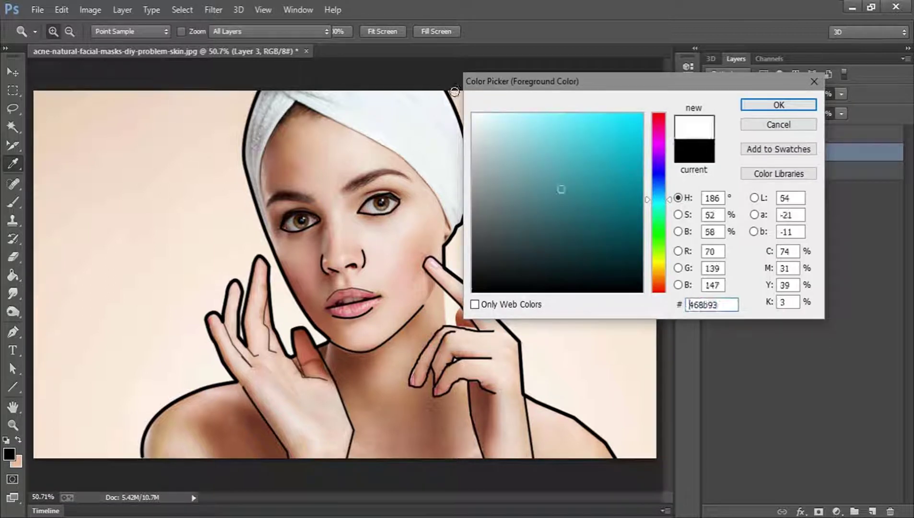
left_click(773, 107)
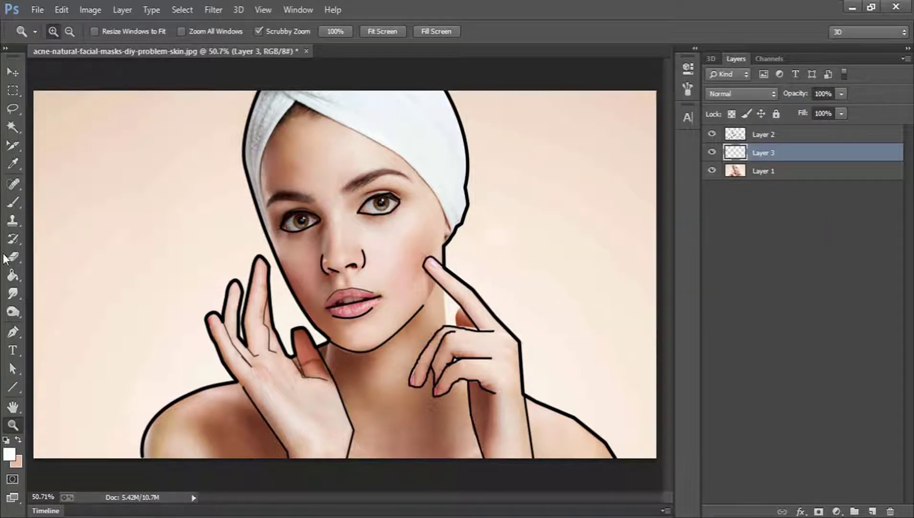
left_click(13, 275)
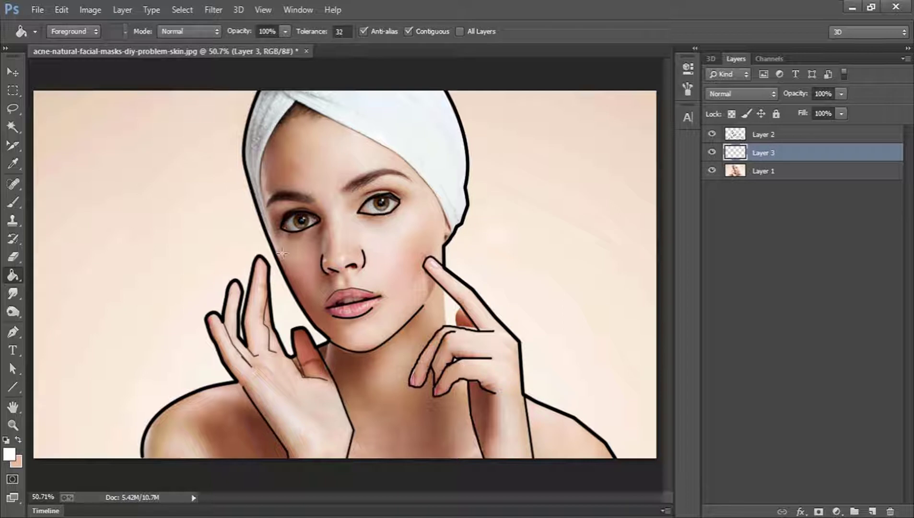
left_click(306, 240)
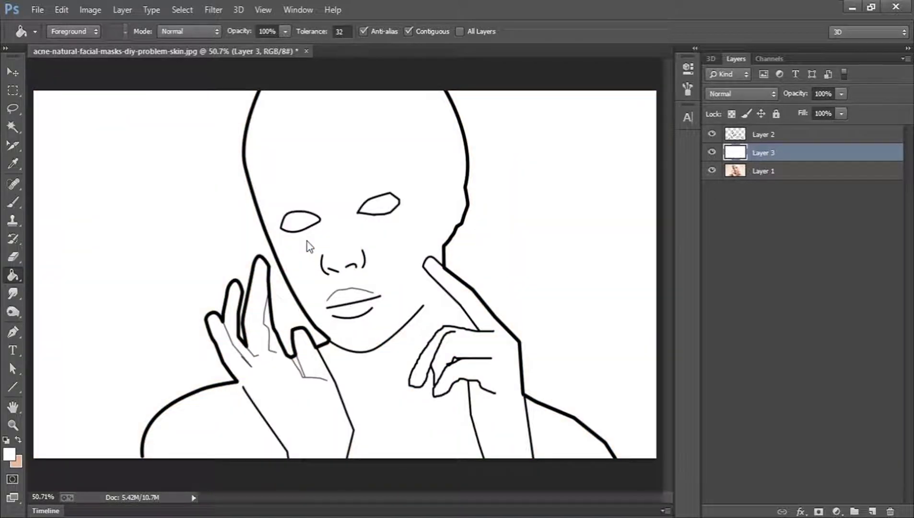
Hide the white Layer 3 and rename the line-art layer, Layer 2, as DRAWING
left_click(712, 152)
left_click(763, 171)
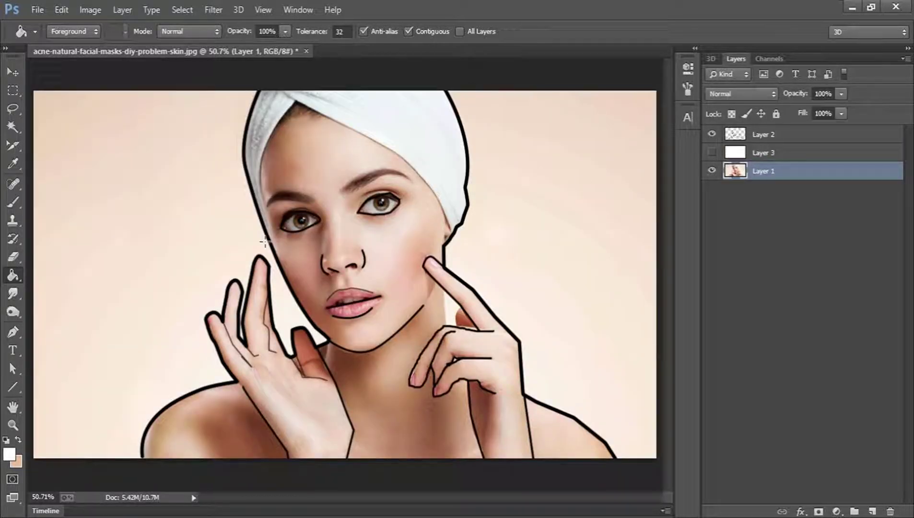
key("p")
left_click(756, 136)
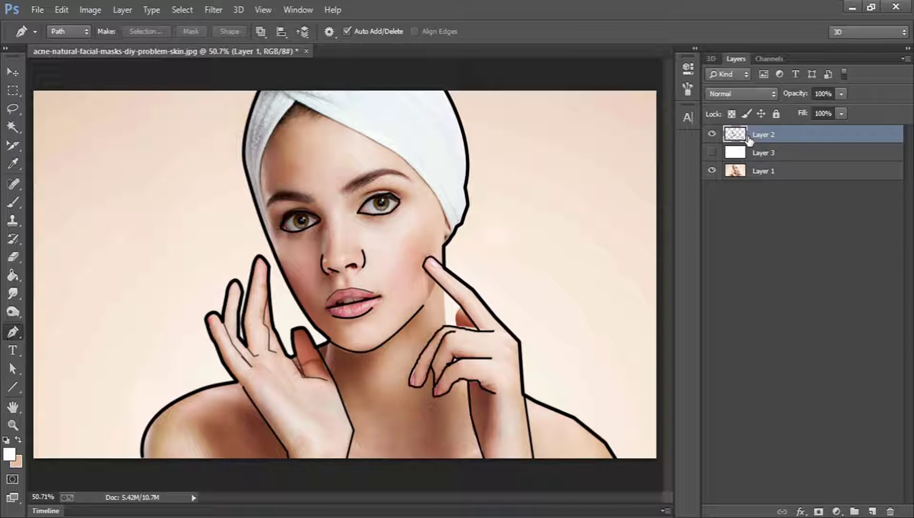
double_click(761, 135)
type("DRAWING")
key("Return")
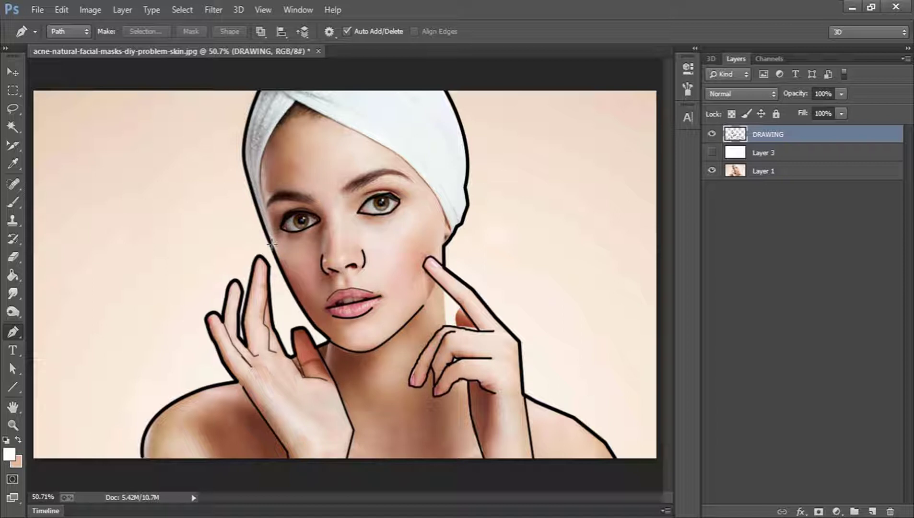
Draw a pen path along the turban's inner edge, from the left temple over the forehead peak down to the ear
left_click(255, 153)
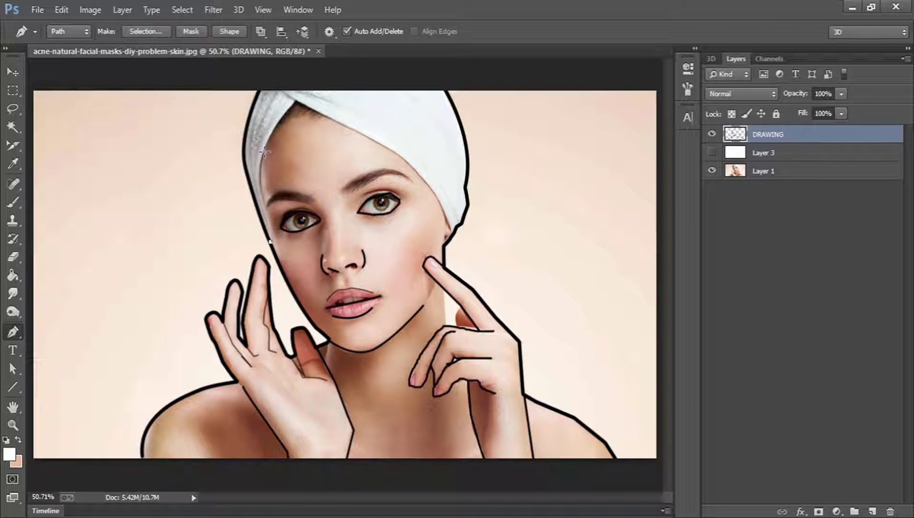
left_click_drag(266, 143, 288, 106)
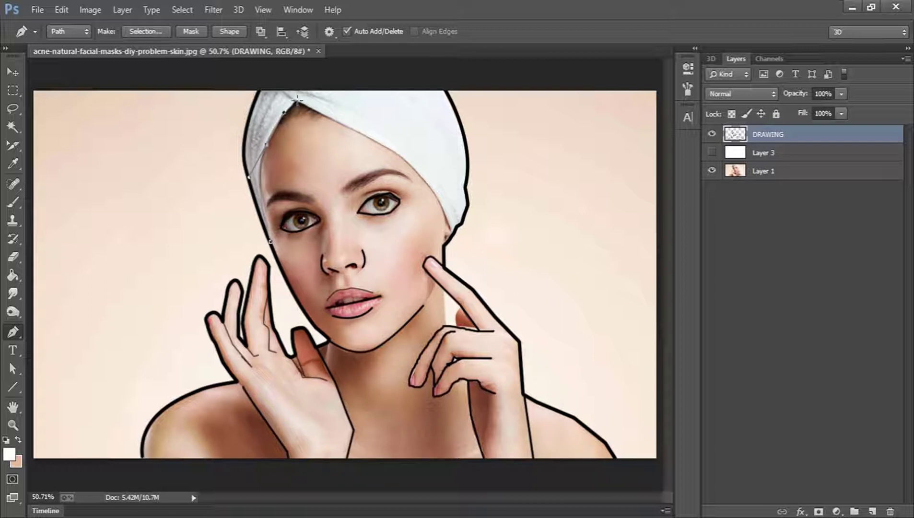
left_click(297, 100)
left_click_drag(402, 157, 421, 175)
left_click_drag(453, 234, 460, 258)
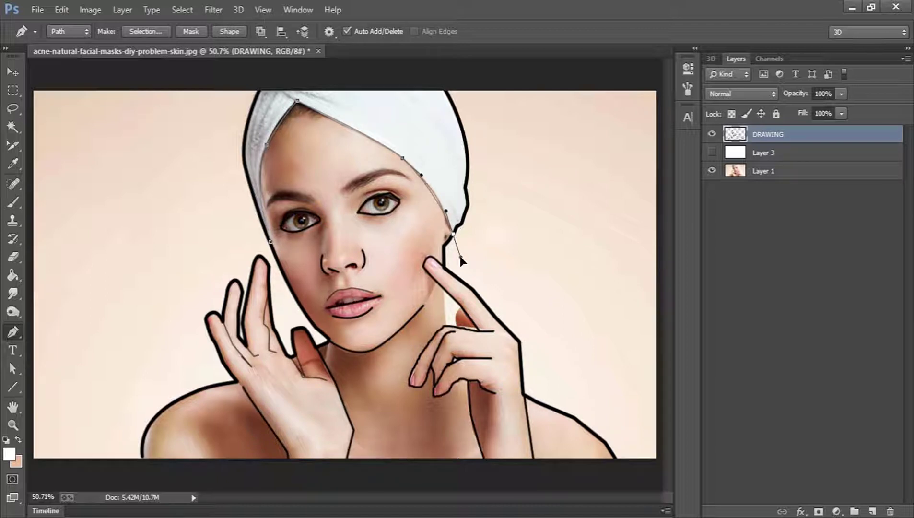
Set the foreground color to black (000000) and stroke the turban path with the Brush on the DRAWING layer
left_click(9, 453)
type("000000")
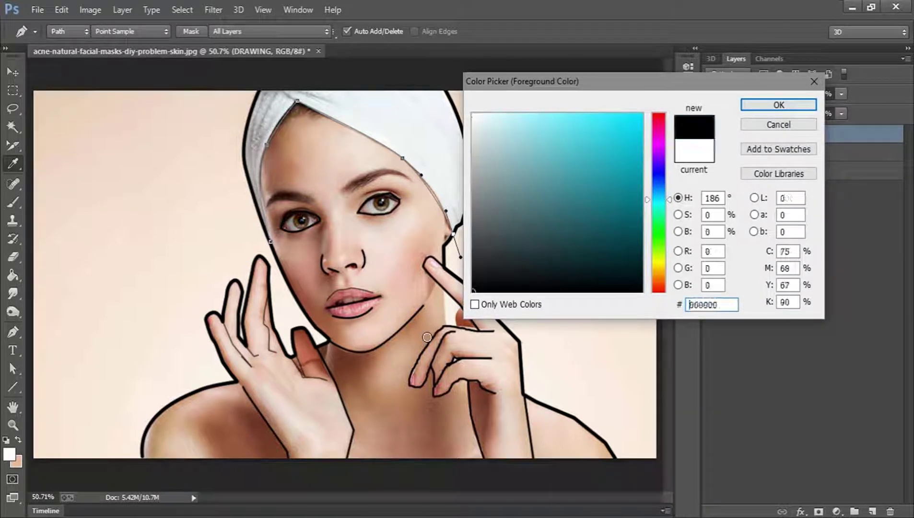
left_click(779, 104)
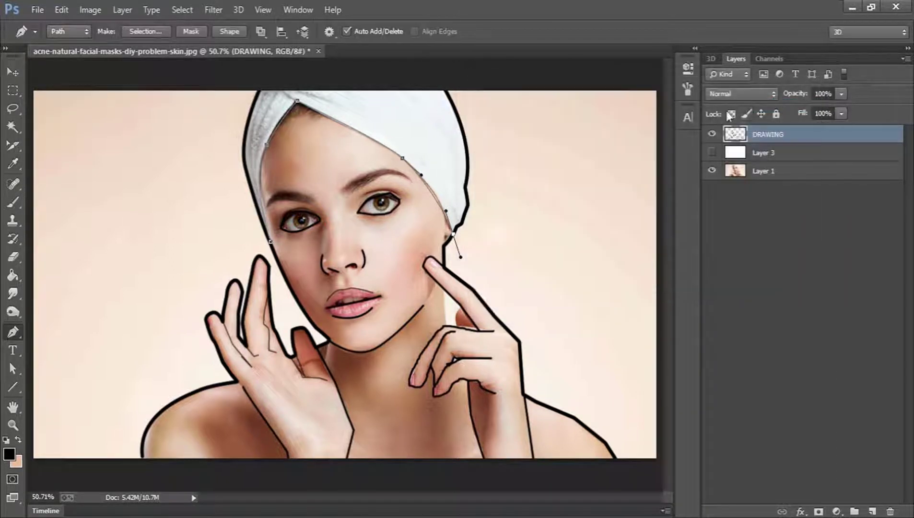
right_click(519, 125)
left_click(557, 221)
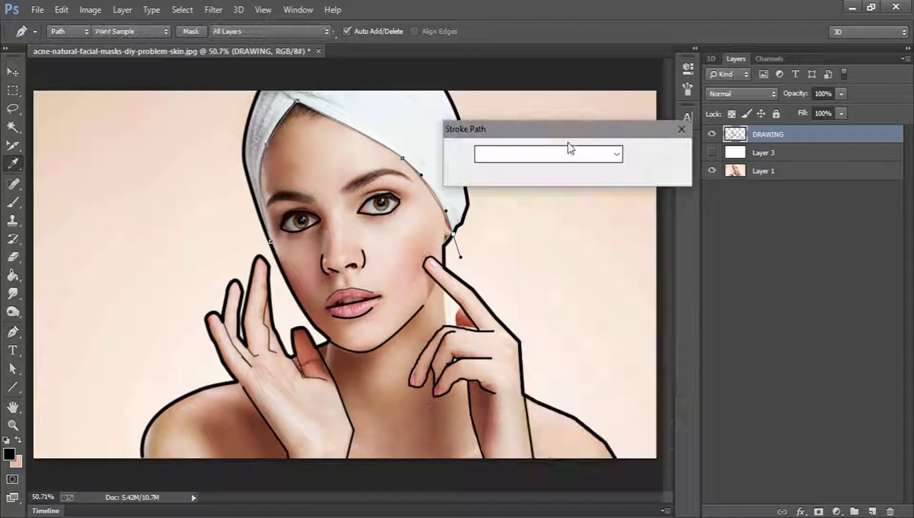
left_click(648, 153)
key("Return")
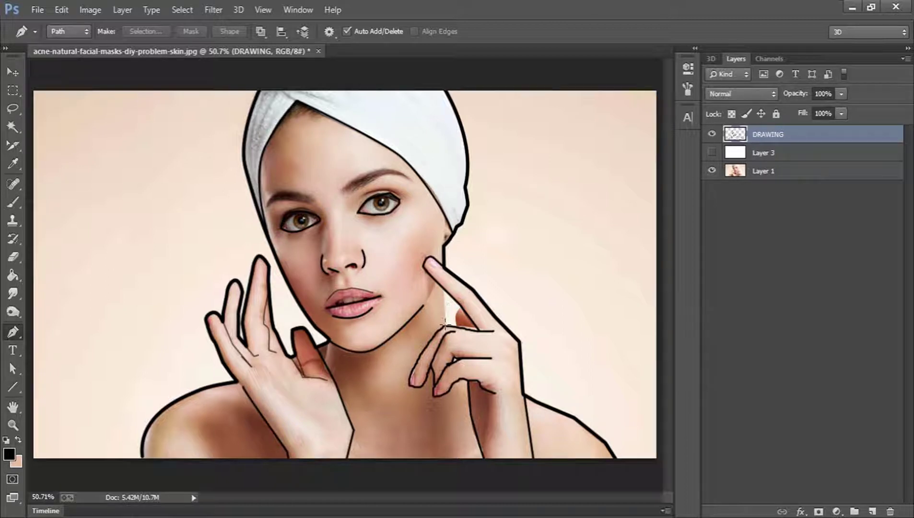
Add a new layer above the white Layer 3 and name it COLOURING
left_click(710, 156)
left_click(710, 155)
left_click(813, 155)
left_click(872, 513)
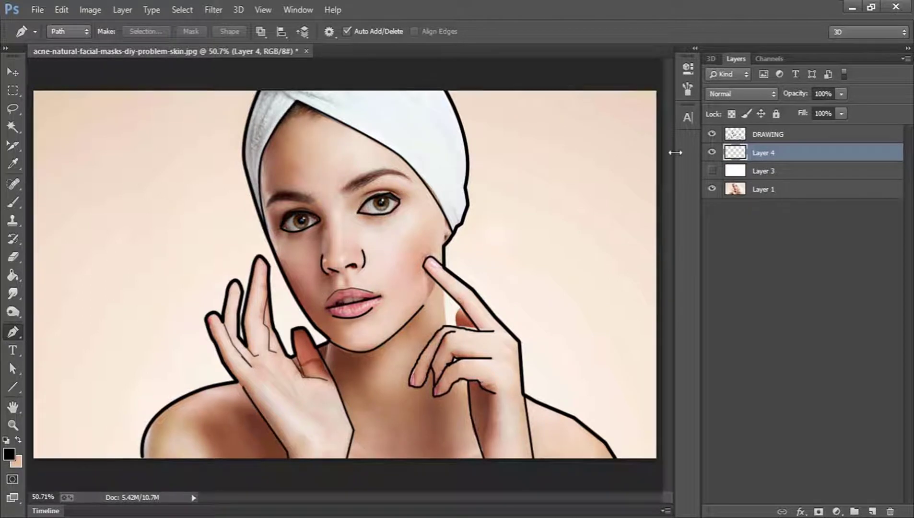
double_click(765, 154)
type("COL")
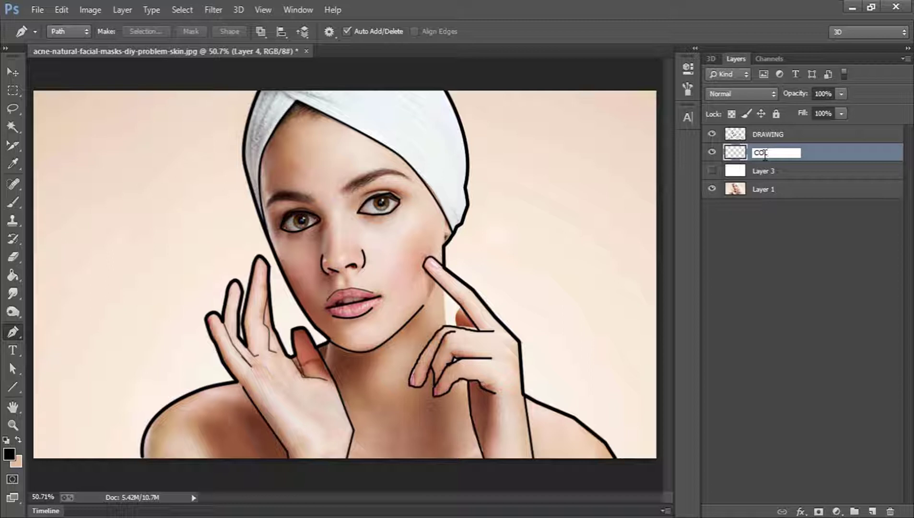
key("Return")
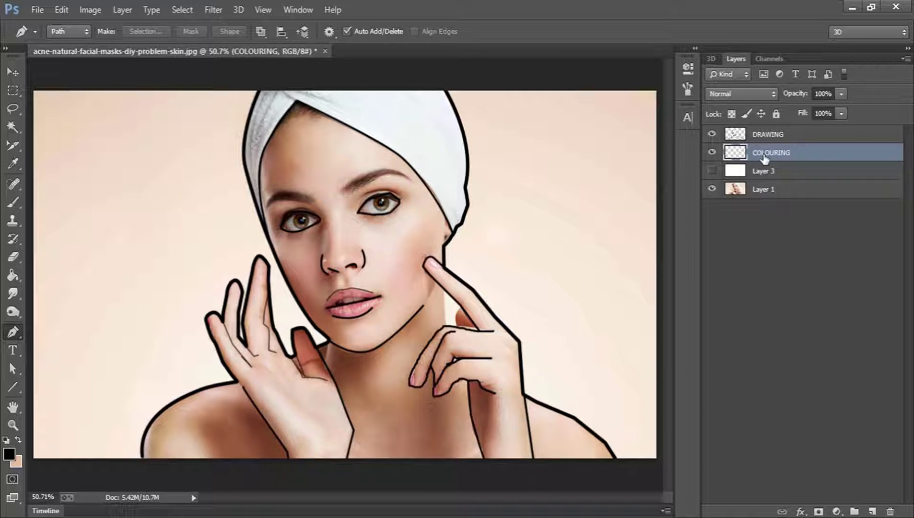
Try to paint the hair under the turban's peak with 5 px brush strokes on the COLOURING layer
key("z")
left_click_drag(340, 98, 363, 98)
left_click_drag(291, 118, 306, 116)
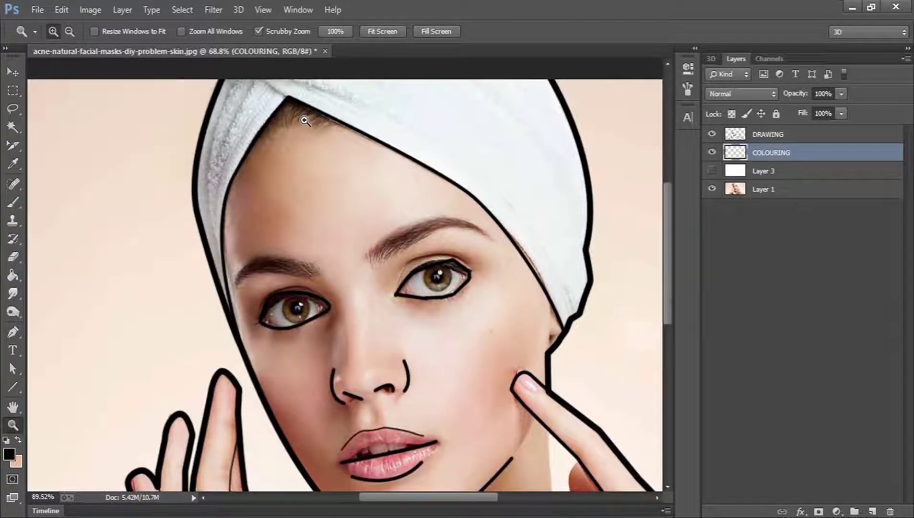
scroll(248, 120, "down", 3)
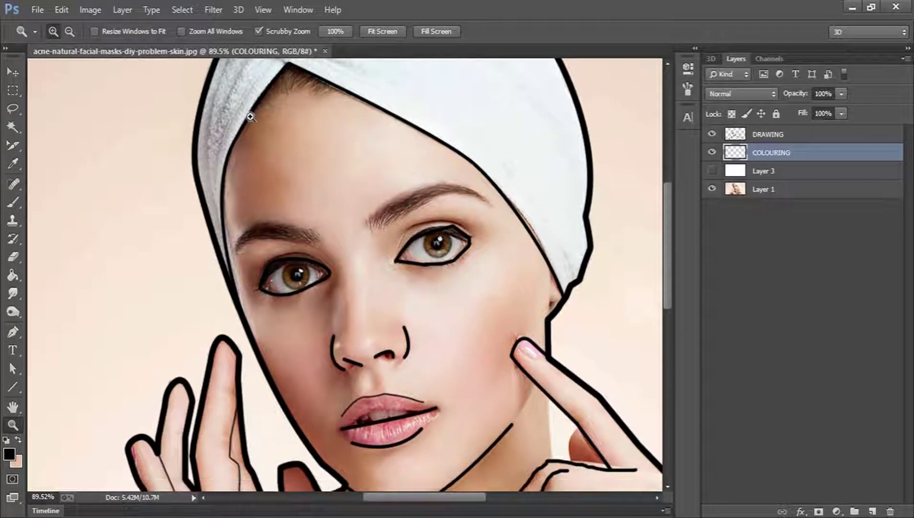
left_click(18, 204)
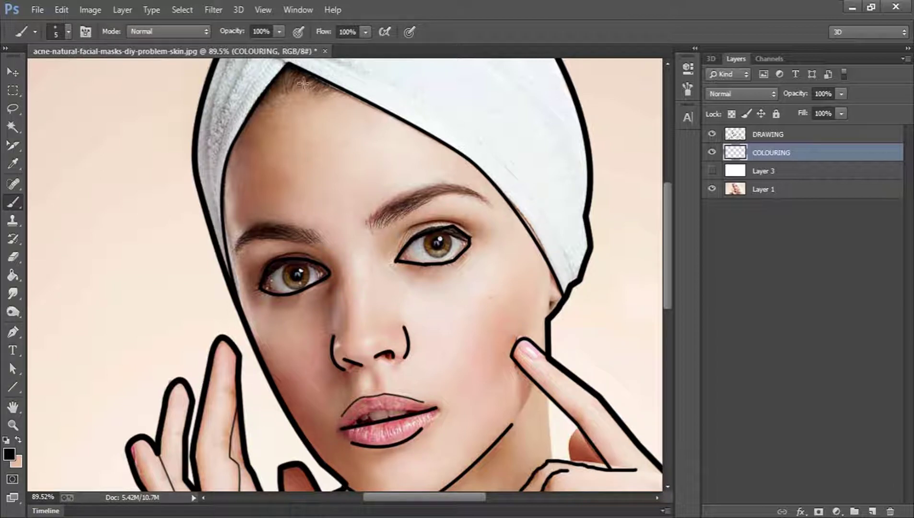
left_click_drag(301, 79, 282, 92)
key("ctrl+z")
right_click(307, 121)
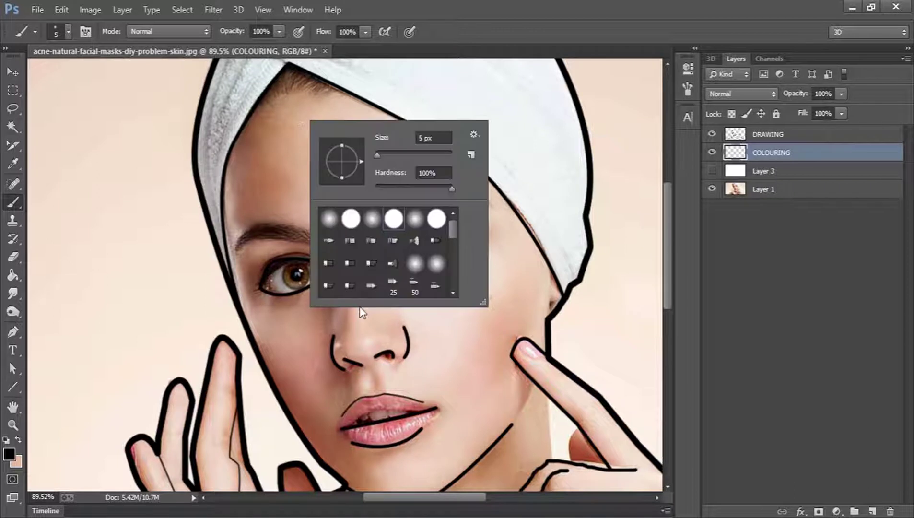
scroll(383, 247, "up", 1)
mouse_move(282, 75)
left_mouse_down()
mouse_move(294, 82)
mouse_move(276, 91)
mouse_move(295, 72)
mouse_move(288, 94)
mouse_move(314, 88)
left_mouse_up()
key("ctrl+z")
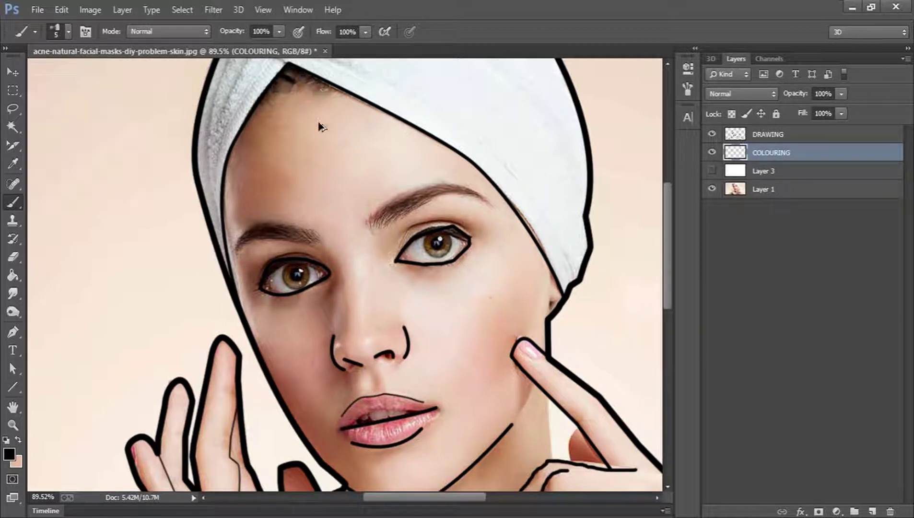
key("ctrl+alt+z")
Enlarge the bristle brush to 150 px and try it over the hair at the forehead
key("bracketright")
key("bracketright")
key("bracketright")
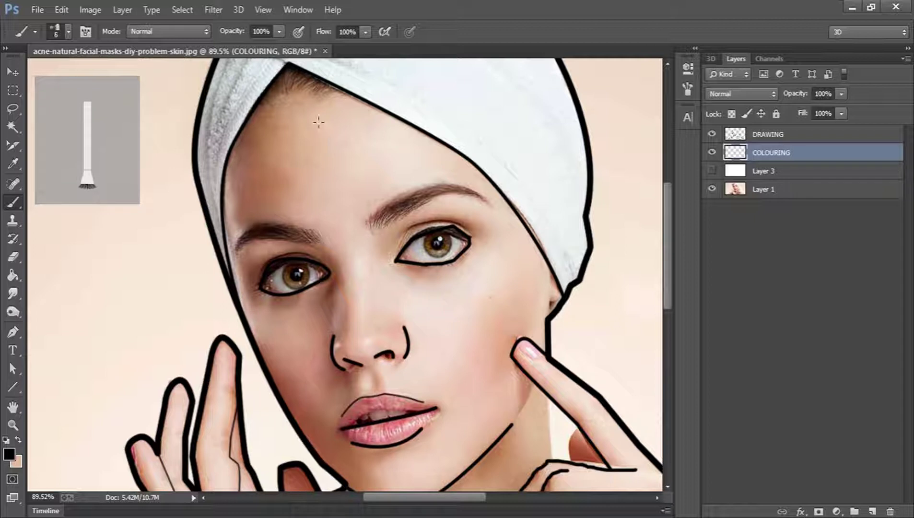
key("bracketright")
key("bracketright")
key("bracketright")
key("bracketright")
key("bracketright")
key("bracketright")
key("bracketright")
key("bracketright")
key("bracketright")
key("bracketright")
key("bracketright")
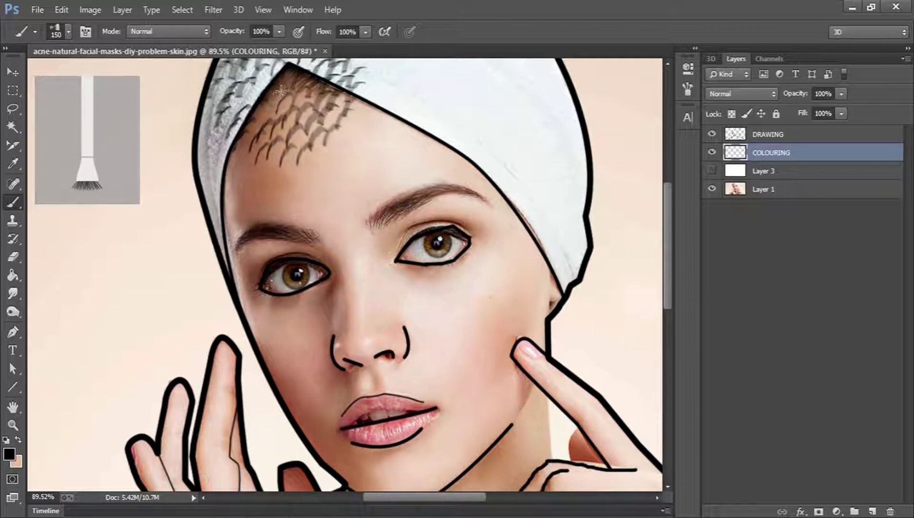
Fill the hair under the turban's peak with solid black using a soft round brush at 10 px
right_click(381, 153)
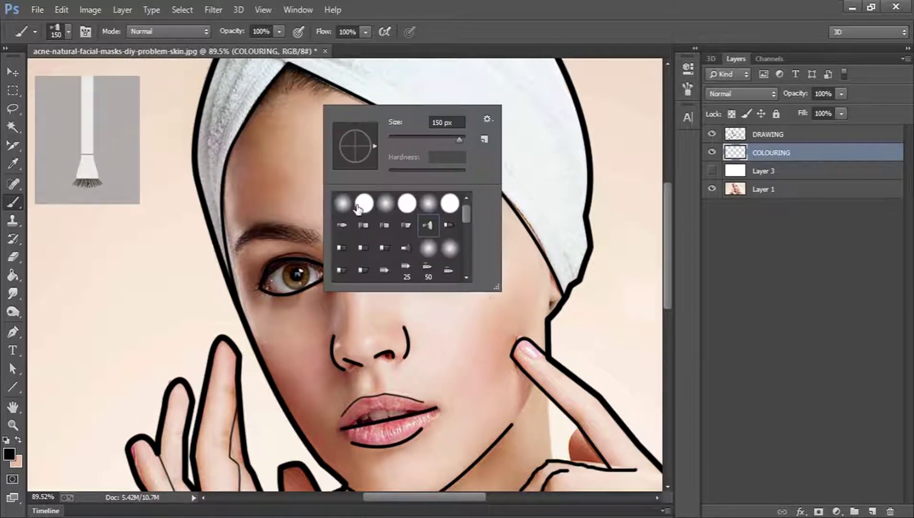
left_click(346, 204)
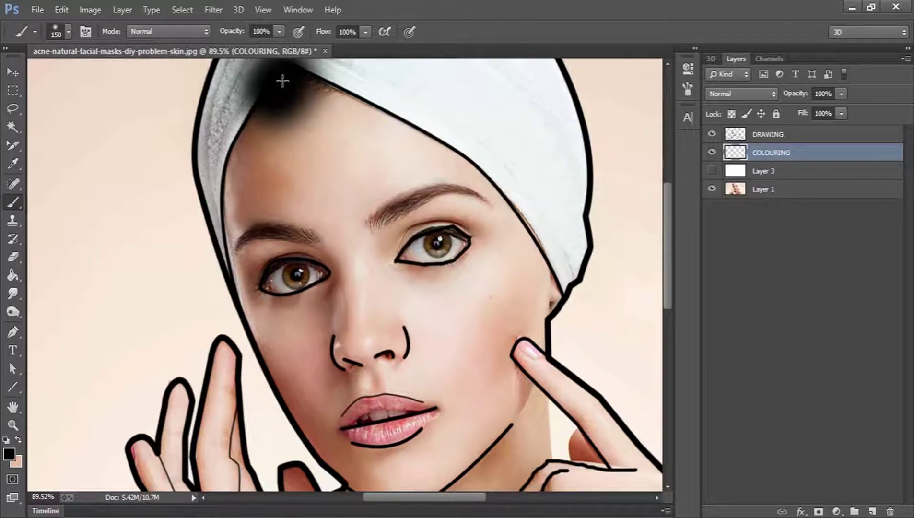
left_click(284, 80)
key("ctrl+z")
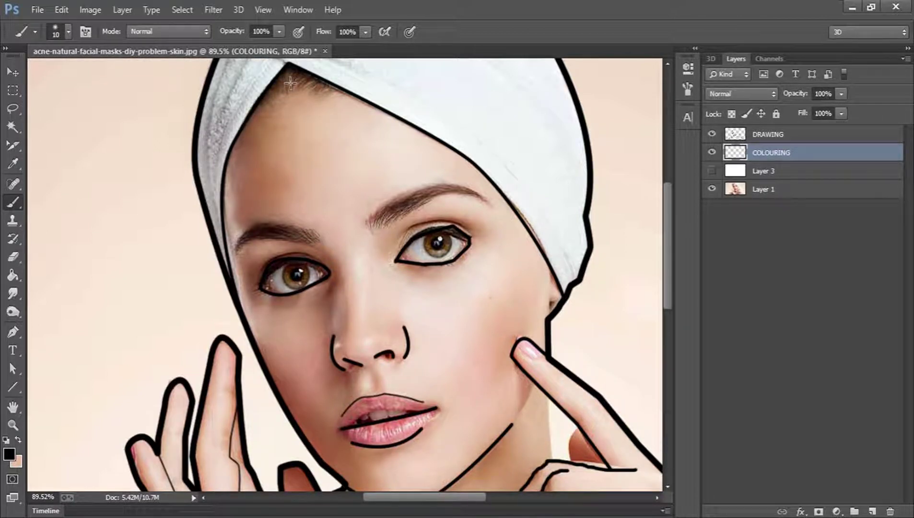
mouse_move(292, 84)
left_mouse_down()
mouse_move(273, 94)
mouse_move(282, 77)
mouse_move(286, 85)
mouse_move(336, 67)
mouse_move(391, 124)
left_mouse_up()
key("z")
key("b")
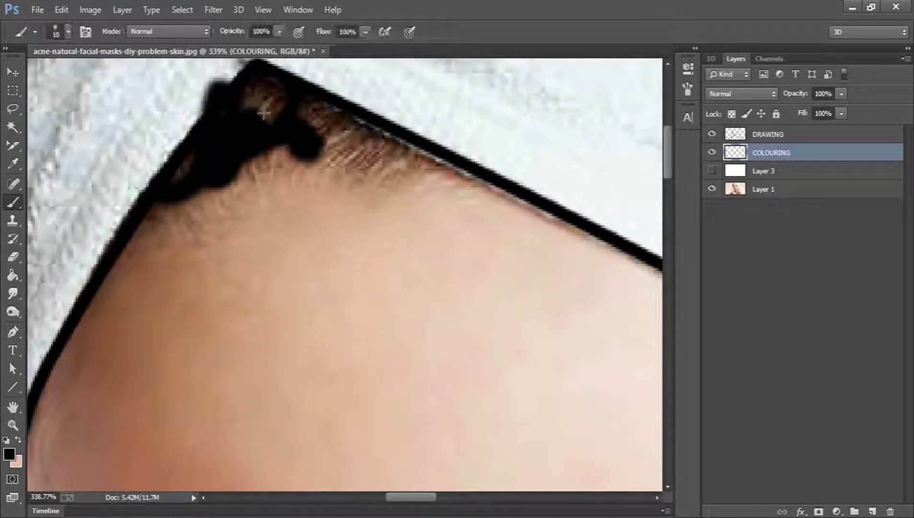
mouse_move(268, 103)
left_mouse_down()
mouse_move(280, 113)
mouse_move(249, 112)
mouse_move(412, 154)
mouse_move(299, 155)
mouse_move(420, 160)
mouse_move(332, 114)
mouse_move(241, 167)
mouse_move(210, 151)
left_mouse_up()
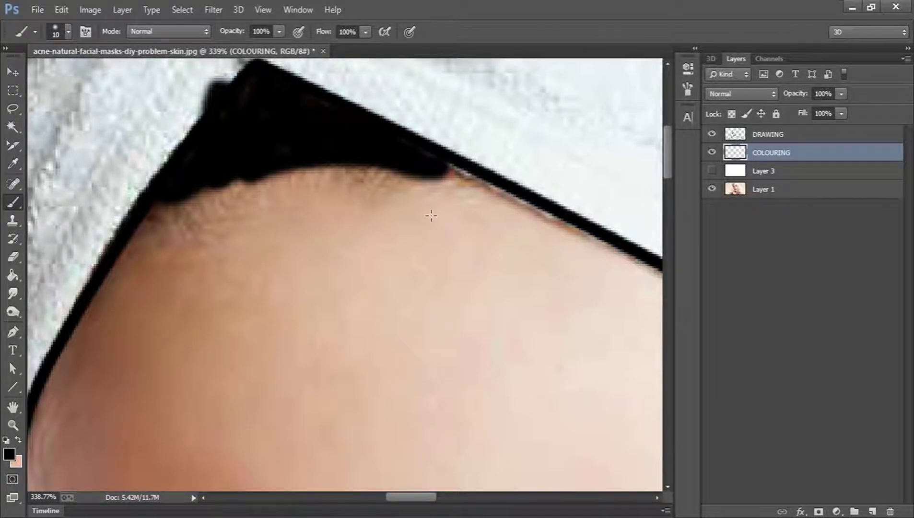
Paint the eyebrow on the image's left side solid black with a hard round 10 px brush
key("z")
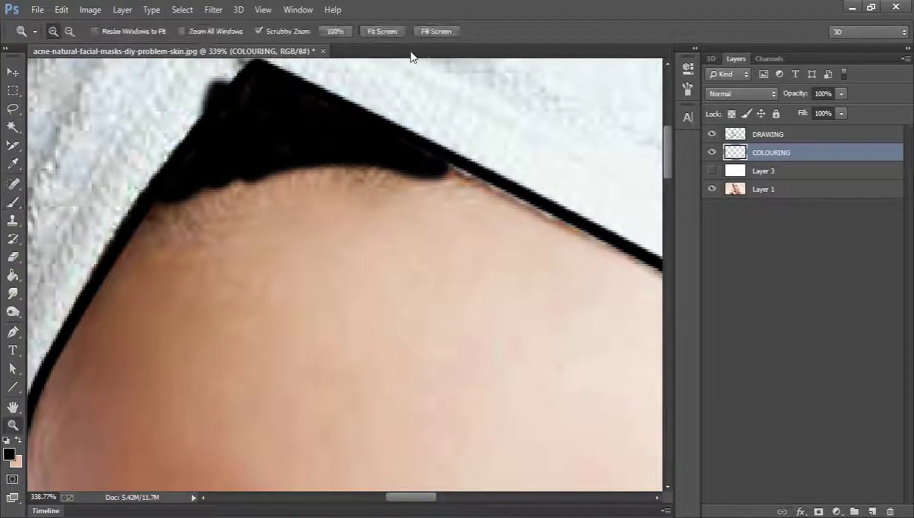
left_click(375, 29)
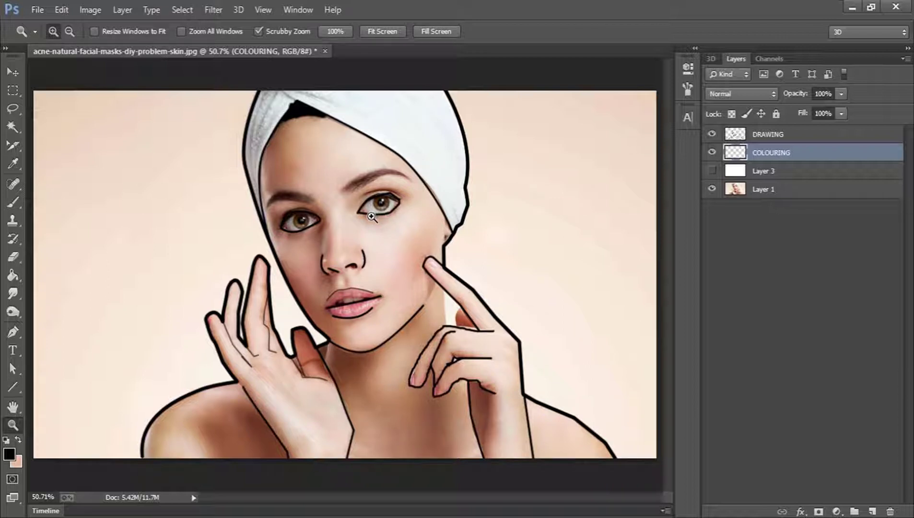
mouse_move(372, 217)
left_mouse_down()
mouse_move(340, 206)
mouse_move(408, 203)
left_mouse_up()
key("b")
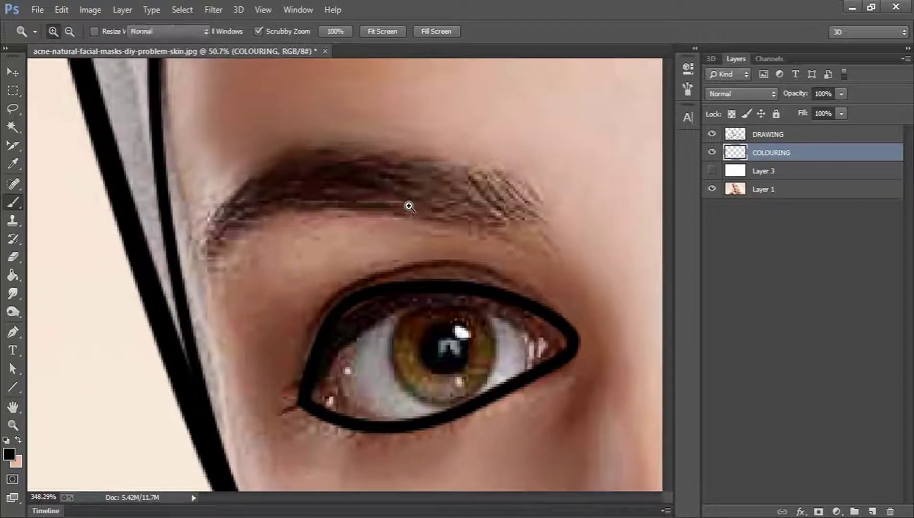
right_click(439, 172)
left_click(492, 272)
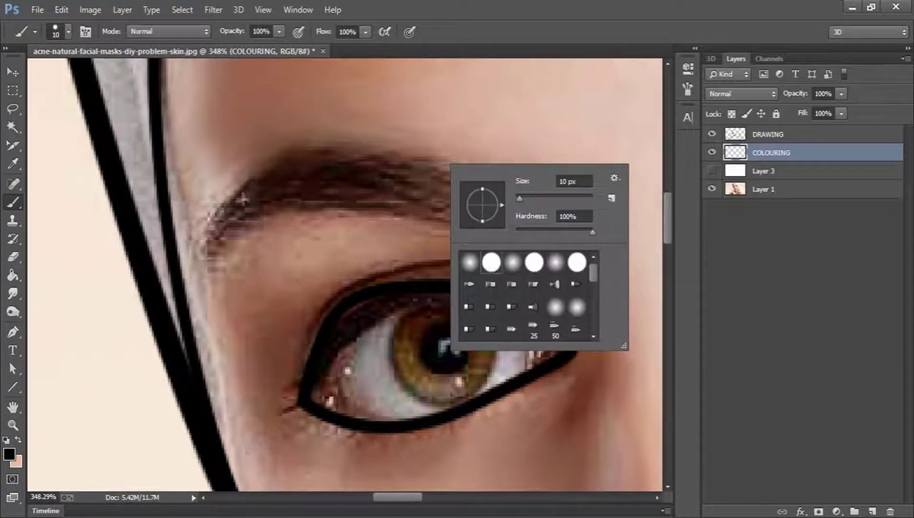
mouse_move(210, 252)
left_mouse_down()
mouse_move(269, 191)
mouse_move(332, 166)
mouse_move(458, 168)
mouse_move(550, 204)
mouse_move(535, 228)
mouse_move(466, 239)
mouse_move(311, 210)
mouse_move(228, 242)
mouse_move(301, 201)
mouse_move(386, 190)
mouse_move(367, 190)
mouse_move(343, 198)
mouse_move(469, 198)
mouse_move(375, 205)
mouse_move(409, 185)
mouse_move(481, 189)
left_mouse_up()
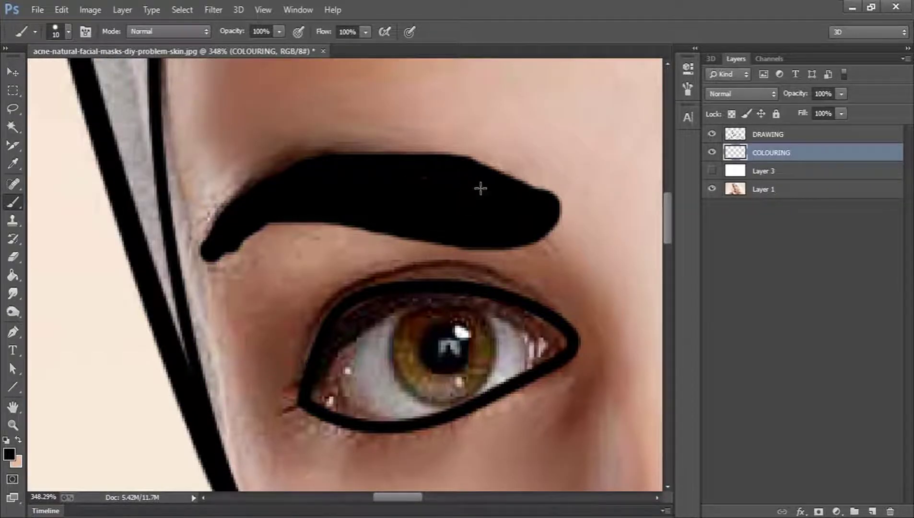
Paint the eyebrow on the image's right side solid black, covering the remaining gaps and its outer end
left_click_drag(400, 497, 439, 494)
scroll(520, 226, "up", 5)
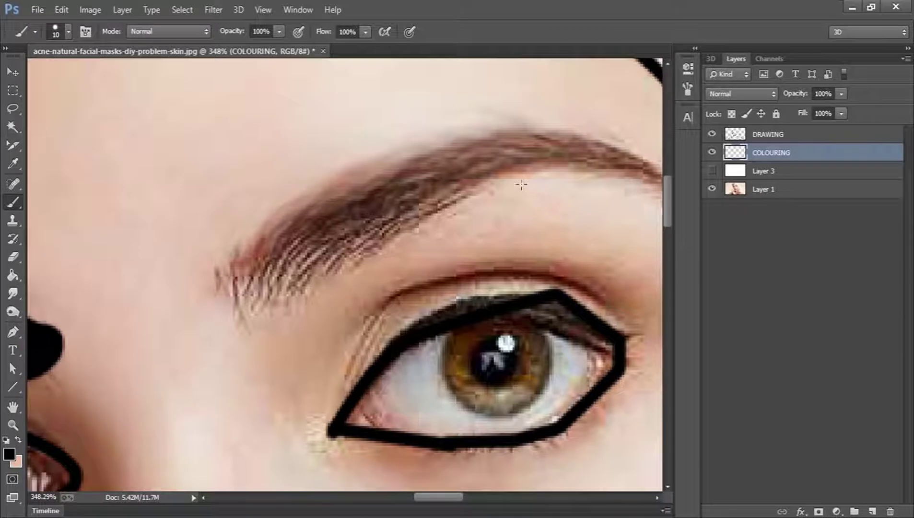
mouse_move(221, 287)
left_mouse_down()
mouse_move(298, 306)
mouse_move(435, 217)
mouse_move(538, 169)
mouse_move(577, 167)
mouse_move(606, 178)
mouse_move(641, 170)
mouse_move(521, 142)
mouse_move(454, 147)
mouse_move(268, 234)
mouse_move(225, 292)
mouse_move(286, 237)
mouse_move(243, 296)
mouse_move(323, 251)
mouse_move(259, 283)
mouse_move(284, 289)
mouse_move(286, 265)
mouse_move(260, 294)
mouse_move(377, 215)
mouse_move(299, 255)
mouse_move(372, 194)
mouse_move(326, 276)
mouse_move(394, 228)
mouse_move(381, 209)
mouse_move(404, 201)
mouse_move(337, 251)
mouse_move(454, 180)
mouse_move(532, 154)
mouse_move(462, 175)
mouse_move(483, 163)
mouse_move(473, 180)
left_mouse_up()
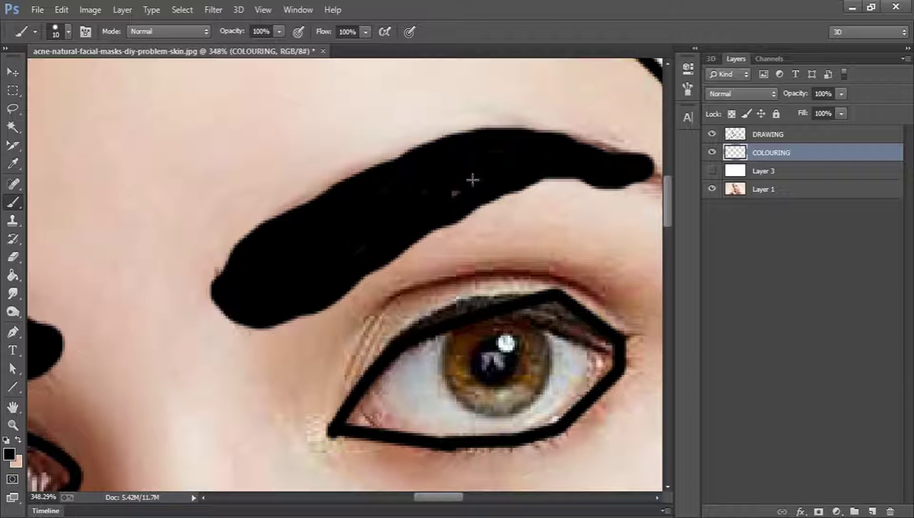
left_click_drag(424, 210, 464, 183)
left_click_drag(432, 500, 450, 498)
left_click_drag(349, 148, 434, 180)
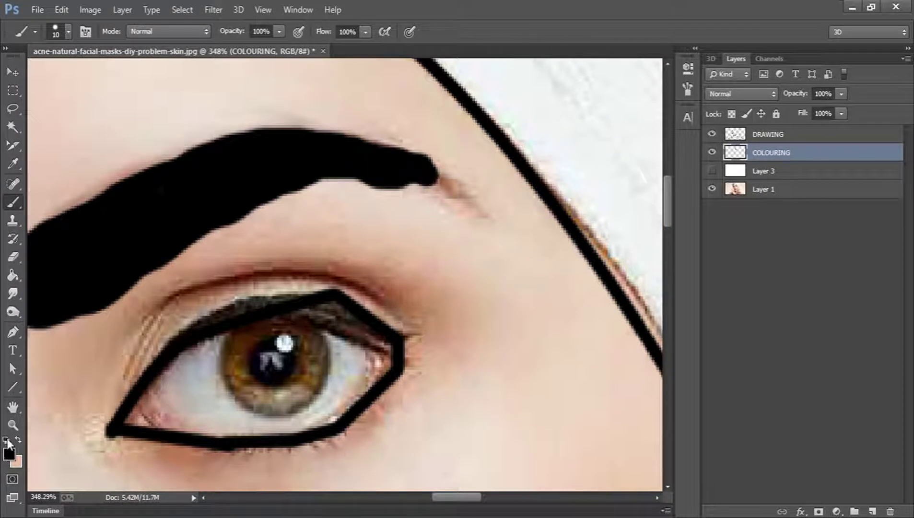
Check the whole drawing against the white background by briefly showing Layer 3 with the image fitted to the screen
left_click(13, 425)
left_click(391, 30)
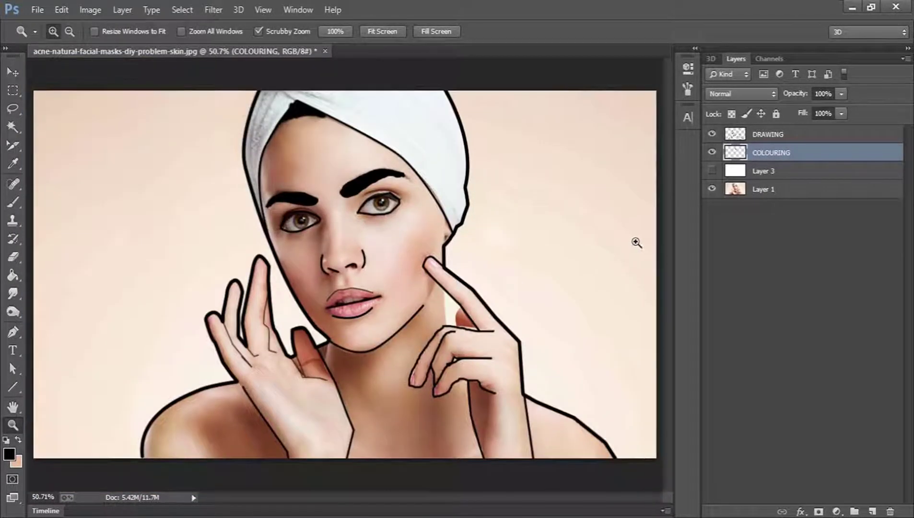
left_click(714, 171)
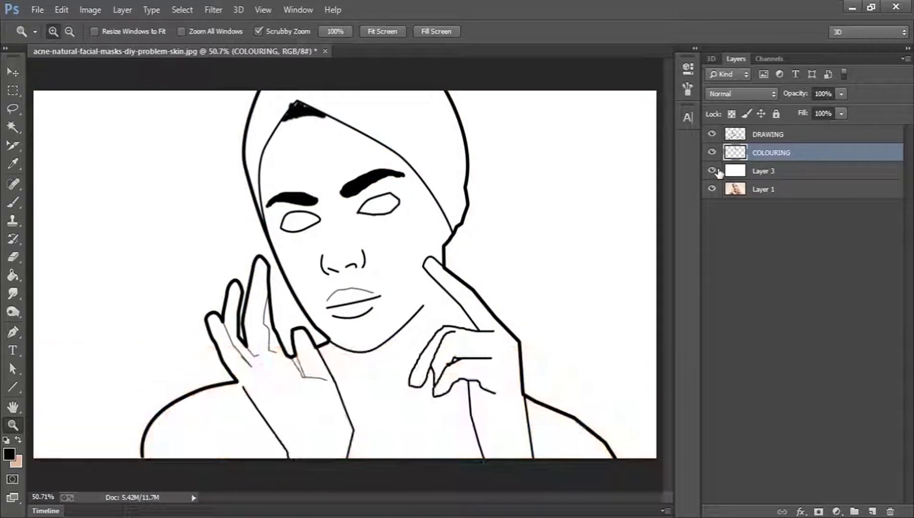
left_click(714, 172)
Paint both irises solid black on the COLOURING layer with a 45 px round brush
left_click_drag(335, 206, 400, 219)
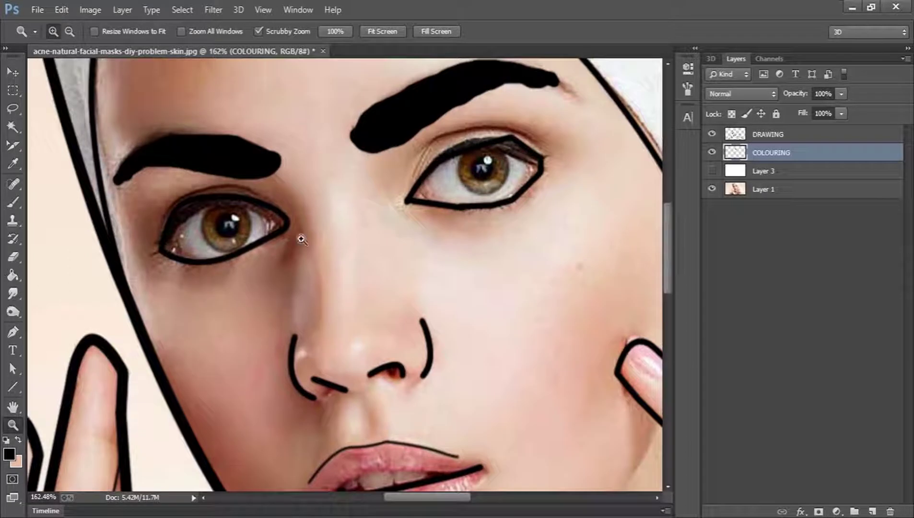
key("b")
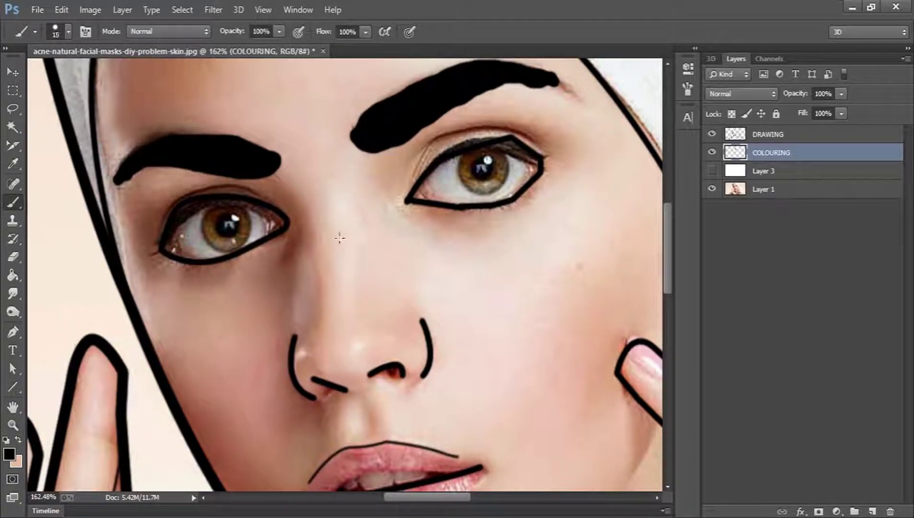
key("bracketright")
key("bracketright")
left_click_drag(226, 226, 231, 218)
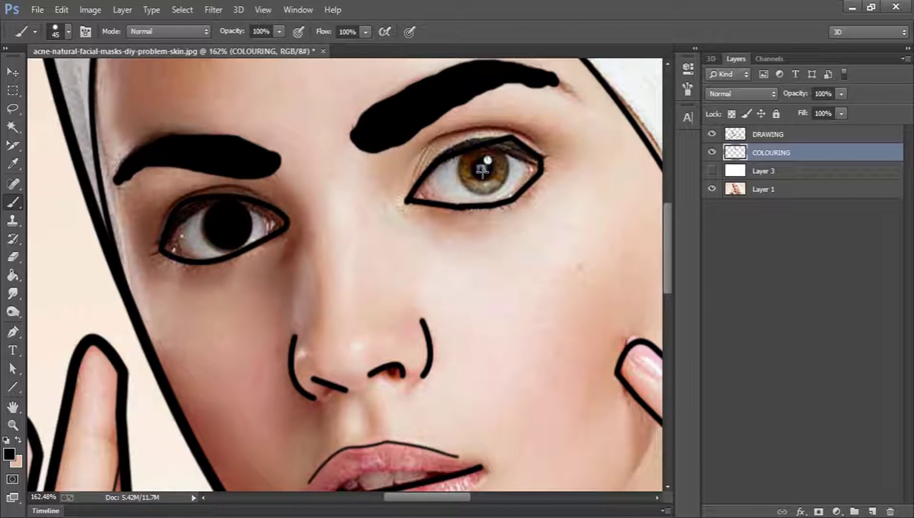
left_click_drag(483, 165, 480, 166)
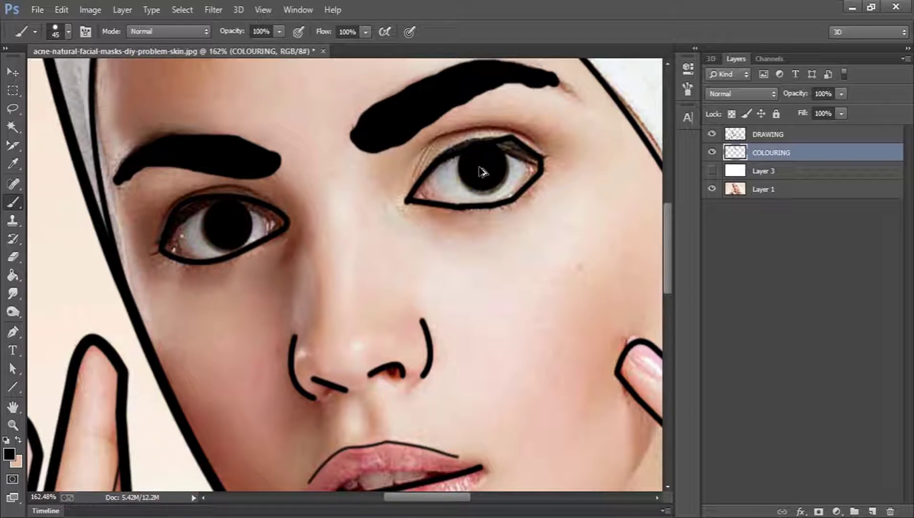
key("ctrl+z")
left_click(483, 173)
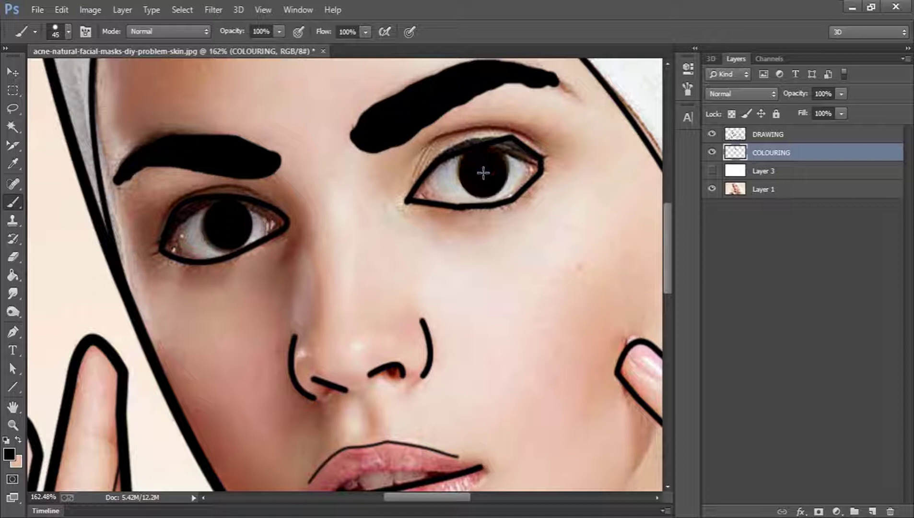
Show the white Layer 3 and merge it with the COLOURING and DRAWING layers into one layer
key("z")
left_click(390, 31)
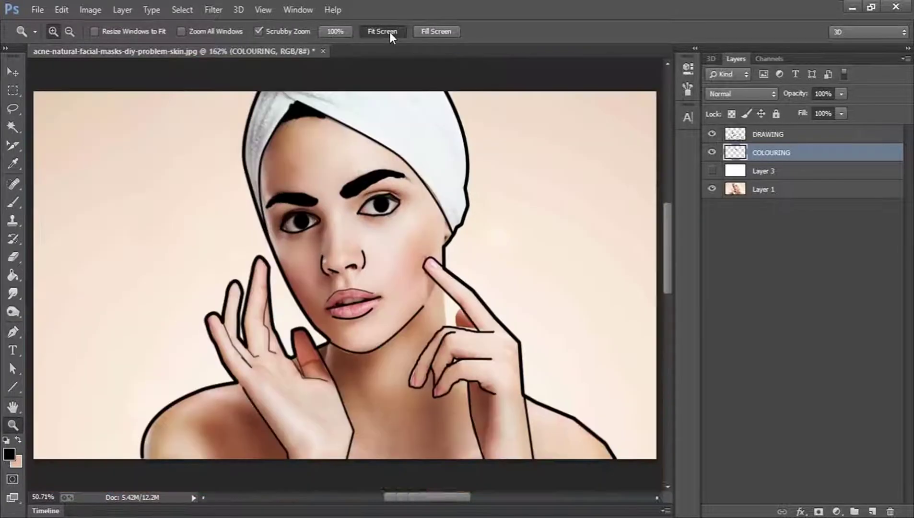
left_click(713, 171)
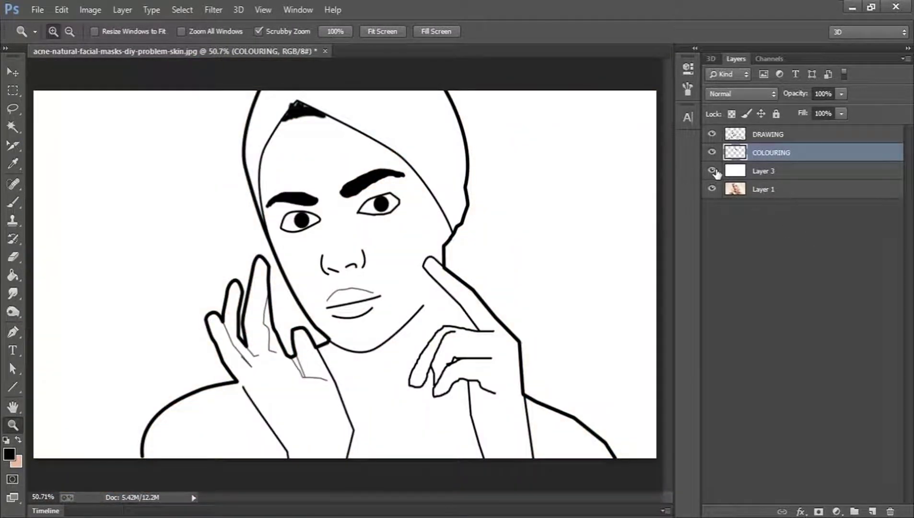
left_click(773, 173)
left_click(778, 136, "shift")
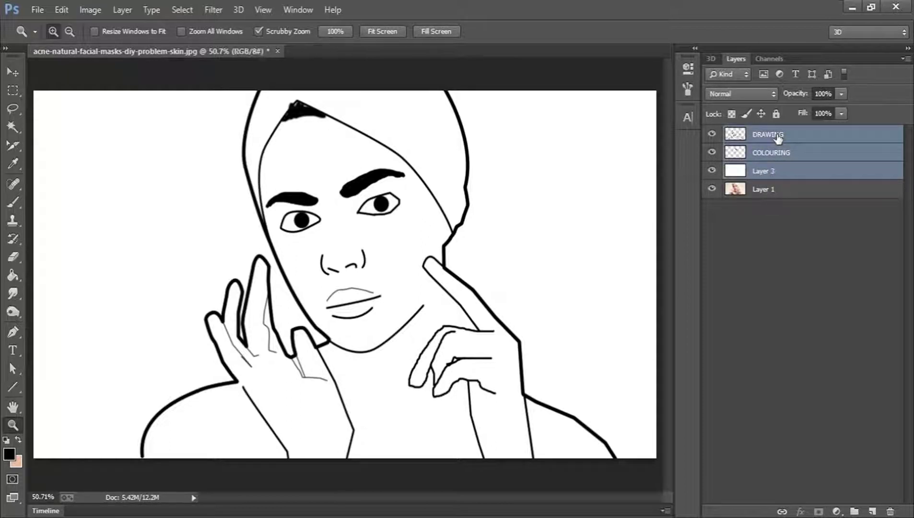
right_click(777, 137)
left_click(548, 415)
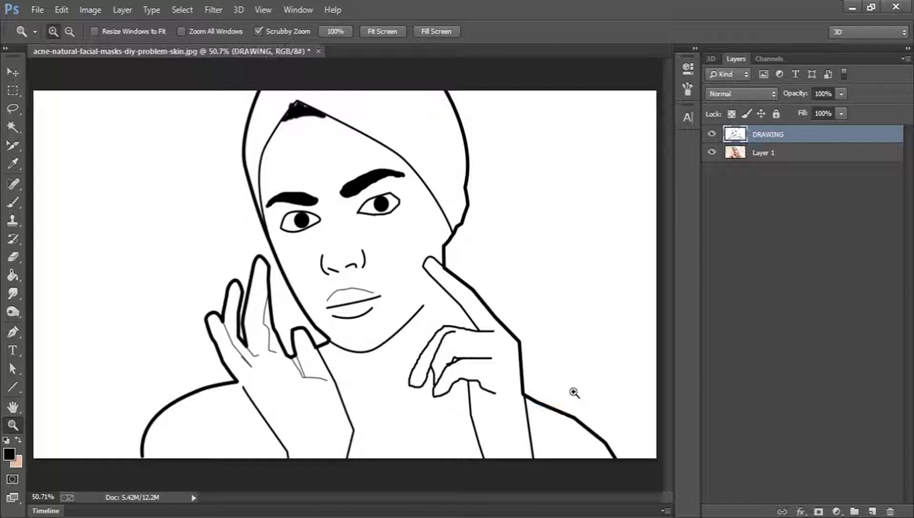
Delete the white background areas on both sides of the woman from the DRAWING layer using Magic Wand selections at tolerance 32
left_click(13, 126)
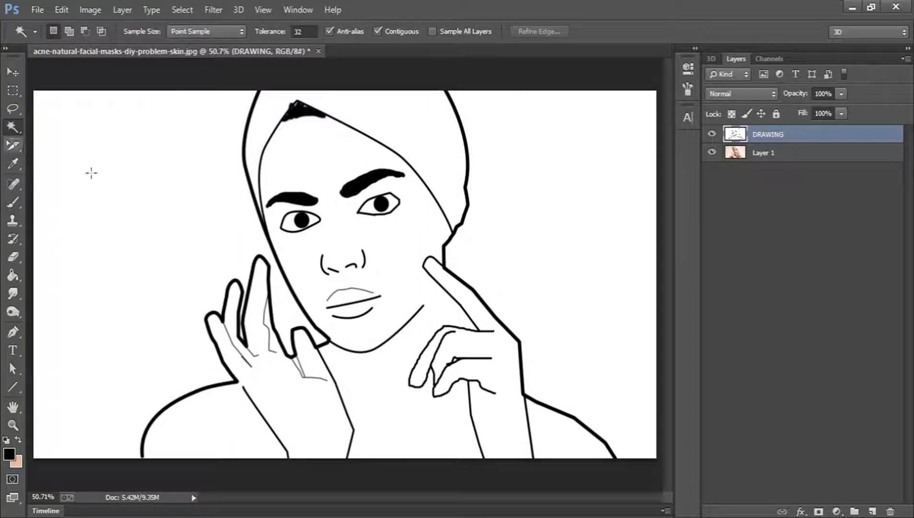
left_click(181, 205)
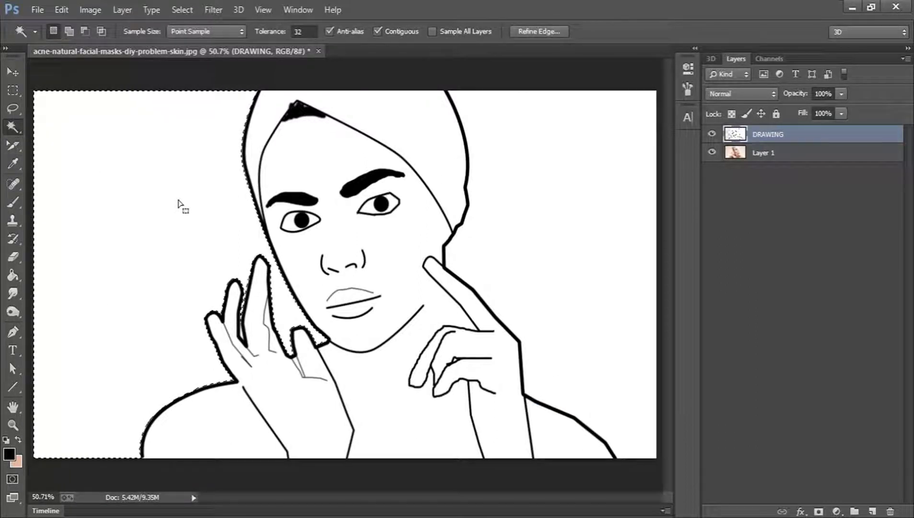
key("Delete")
key("ctrl+d")
left_click(612, 206)
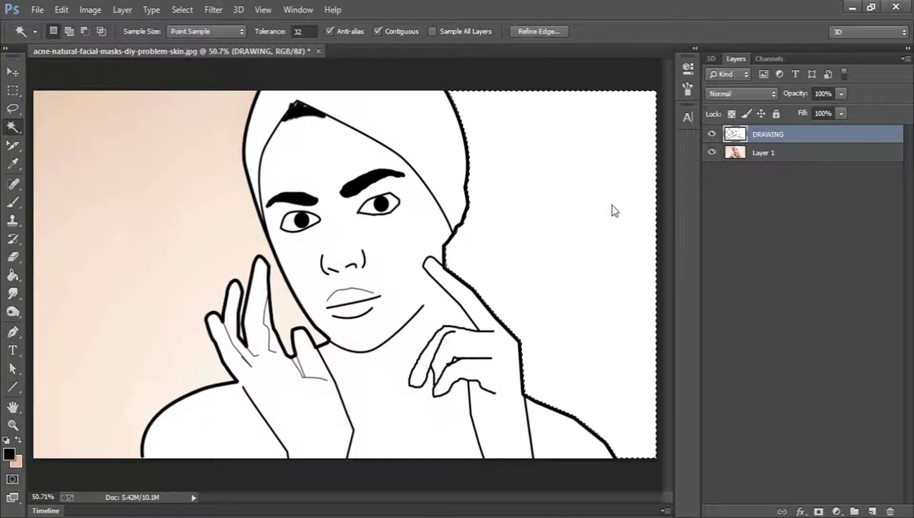
key("Delete")
key("ctrl+d")
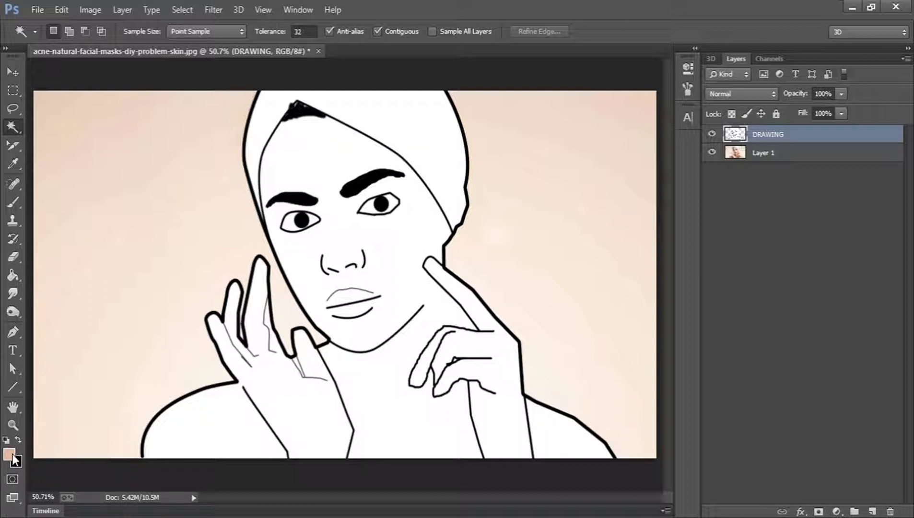
Fill the face, neck, shoulders and both hands with the peach skin colour using the Paint Bucket
left_click(16, 276)
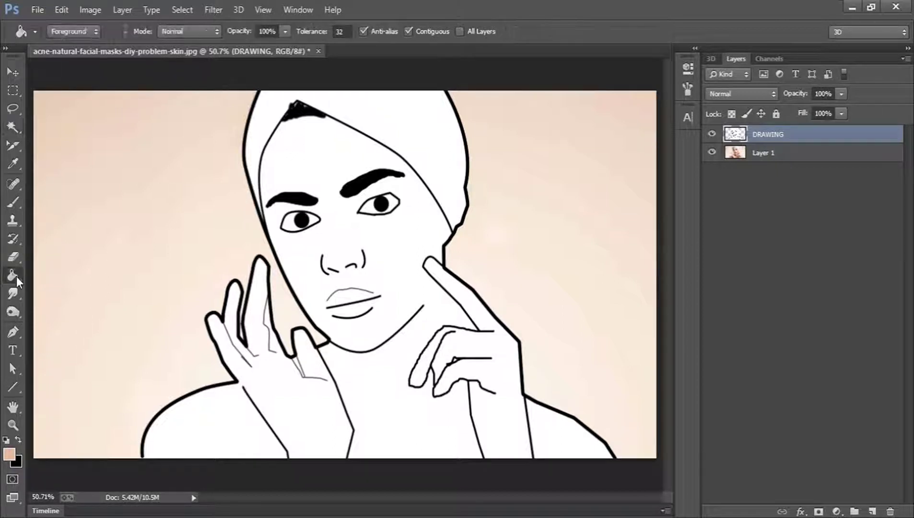
left_click(367, 396)
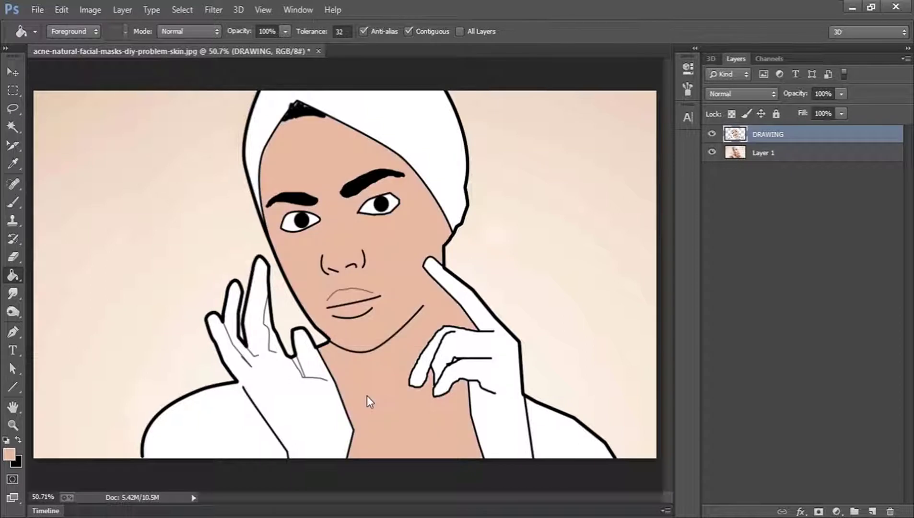
left_click(288, 417)
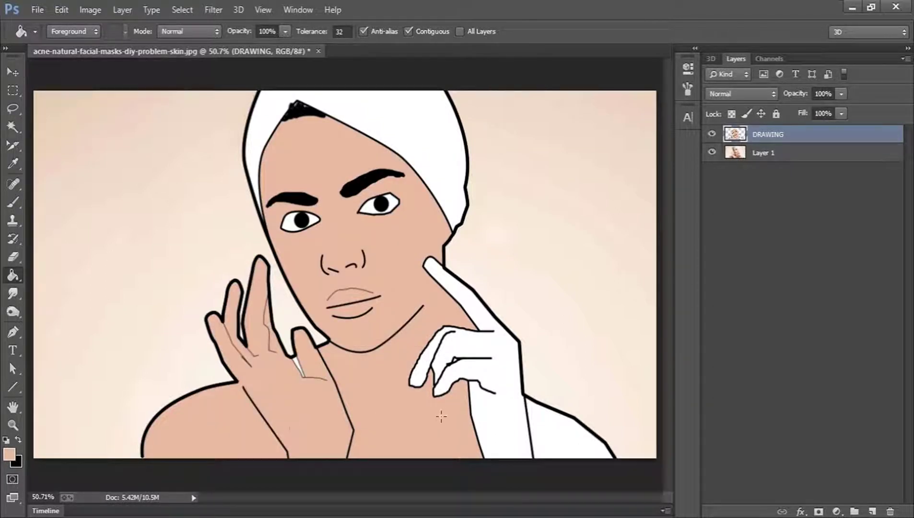
left_click(506, 414)
left_click(561, 433)
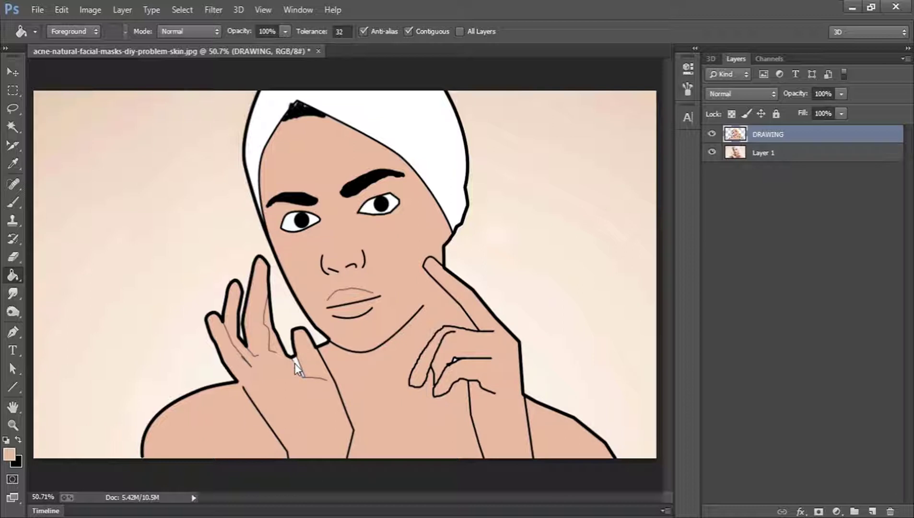
Set the foreground colour to bright red for painting the lips
key("z")
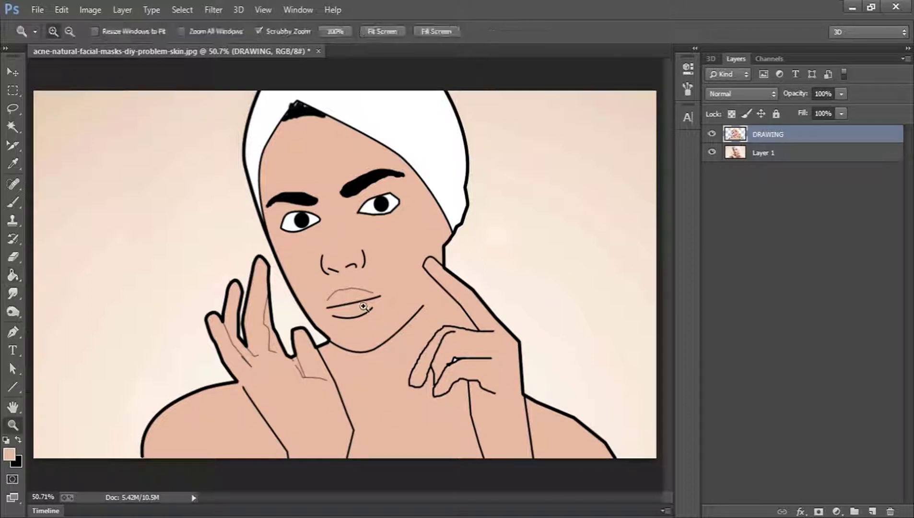
mouse_move(337, 288)
left_mouse_down()
mouse_move(399, 294)
mouse_move(404, 330)
mouse_move(415, 329)
mouse_move(429, 349)
mouse_move(435, 403)
mouse_move(412, 408)
mouse_move(486, 360)
mouse_move(469, 359)
left_mouse_up()
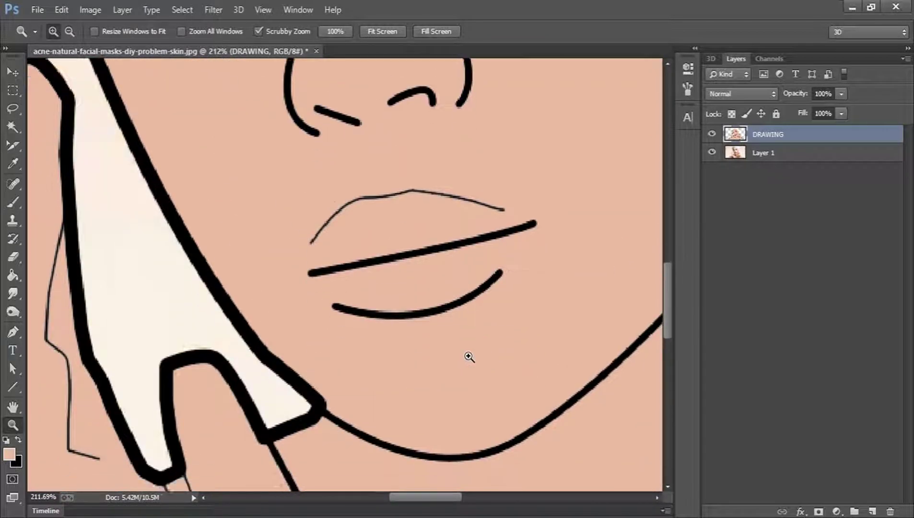
left_click(10, 458)
left_click(613, 162)
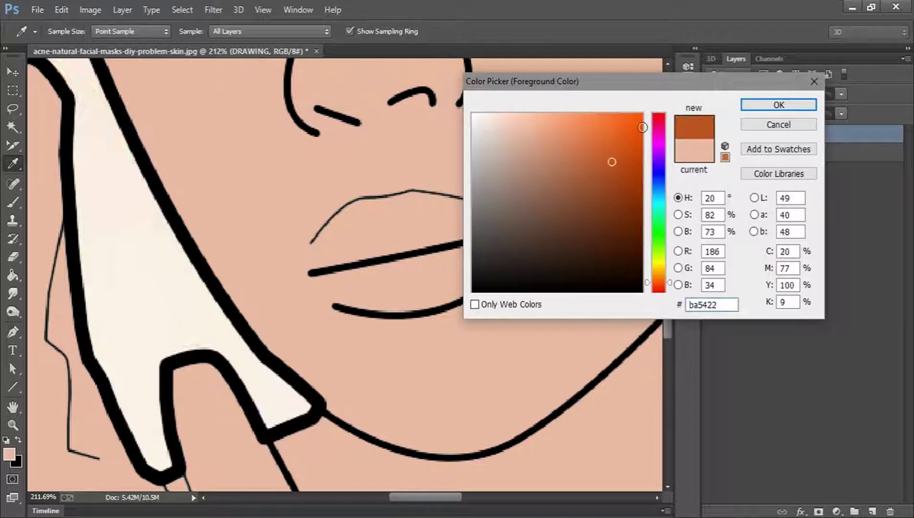
mouse_move(629, 140)
left_mouse_down()
mouse_move(649, 93)
mouse_move(661, 107)
mouse_move(657, 98)
left_mouse_up()
left_click(779, 104)
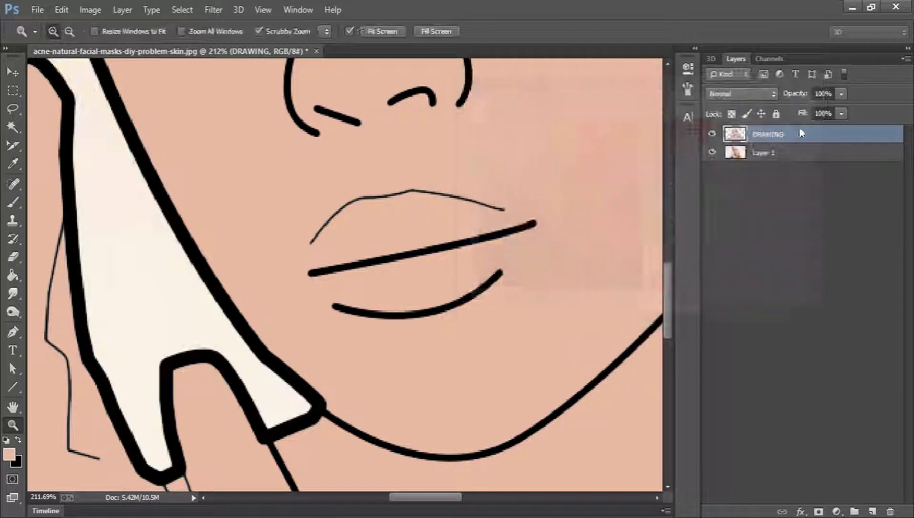
Add a new layer named LIPS above the DRAWING layer
left_click(872, 512)
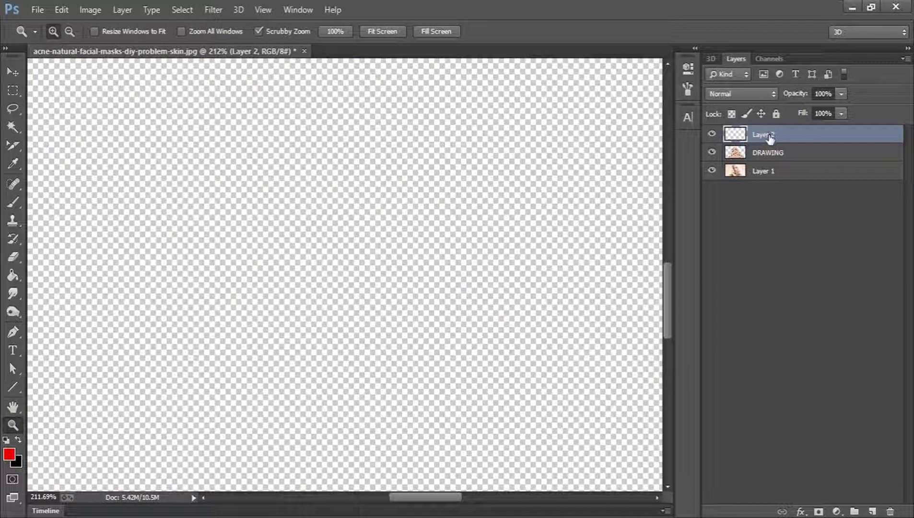
double_click(769, 136)
type("Li")
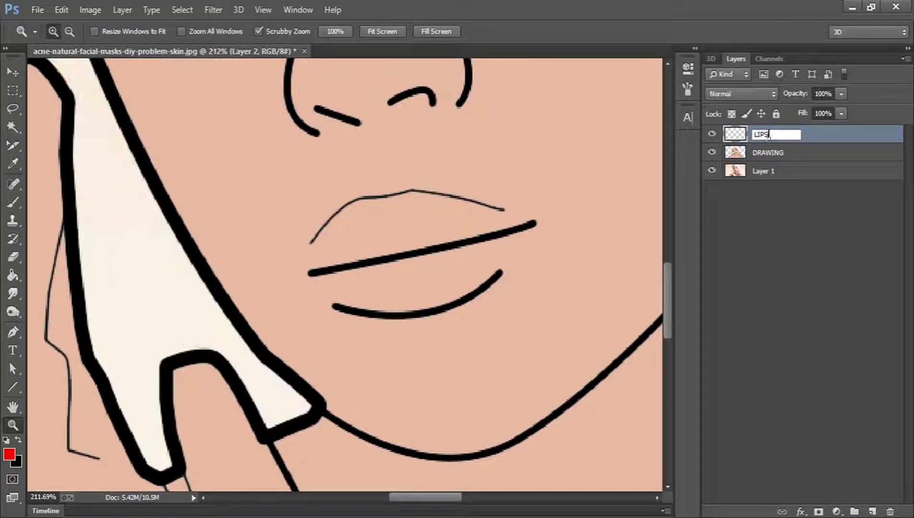
key("Return")
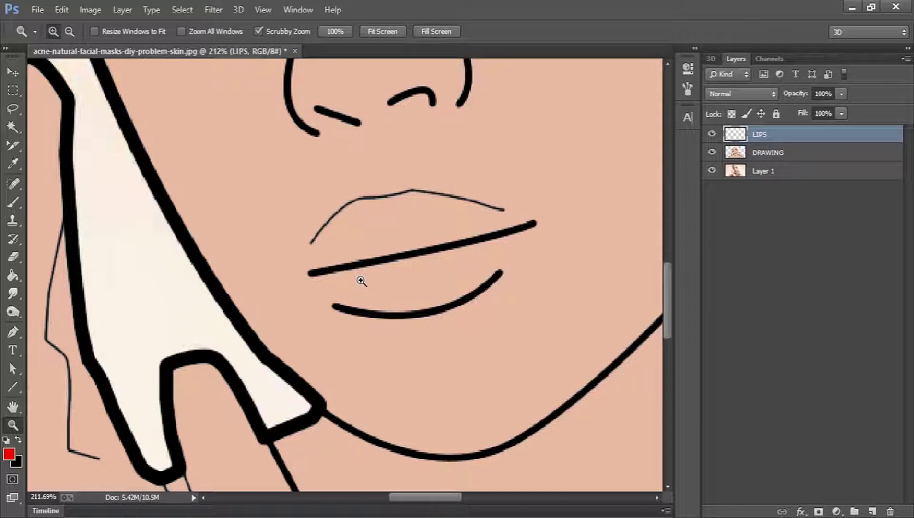
Paint the lower lip red on the LIPS layer with a soft round 30 px brush at 0% hardness
key("b")
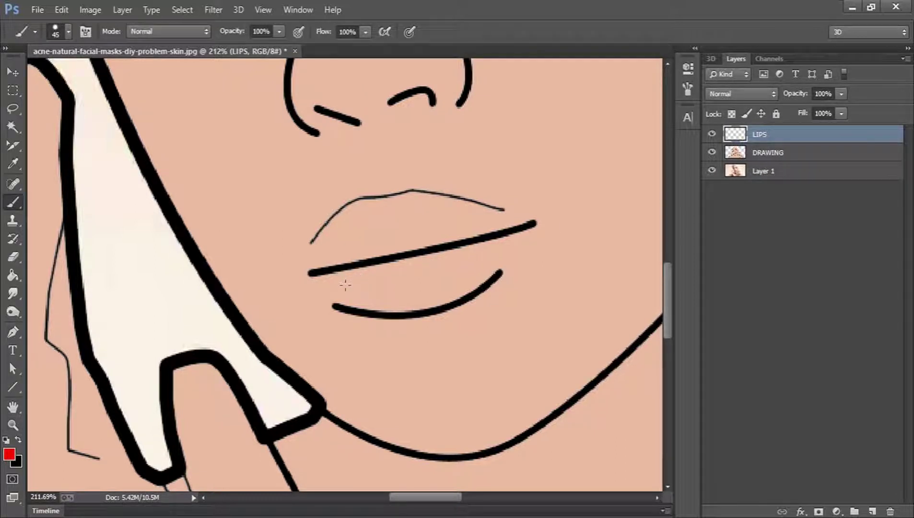
left_click_drag(345, 285, 365, 283)
key("ctrl+z")
right_click(394, 275)
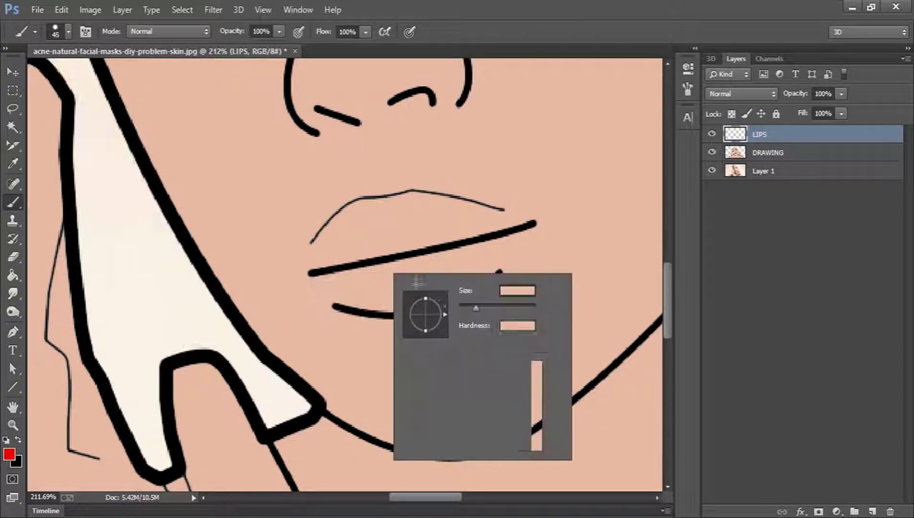
left_click(411, 373)
double_click(503, 293)
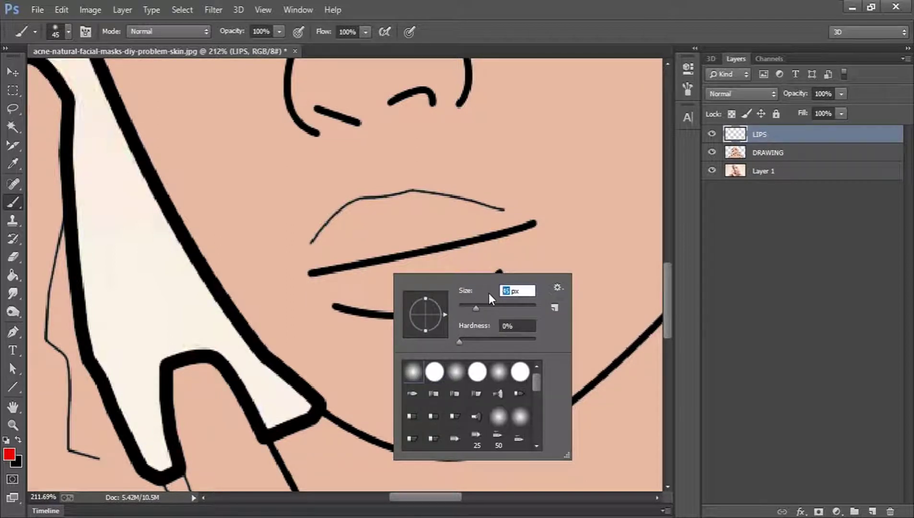
key("Return")
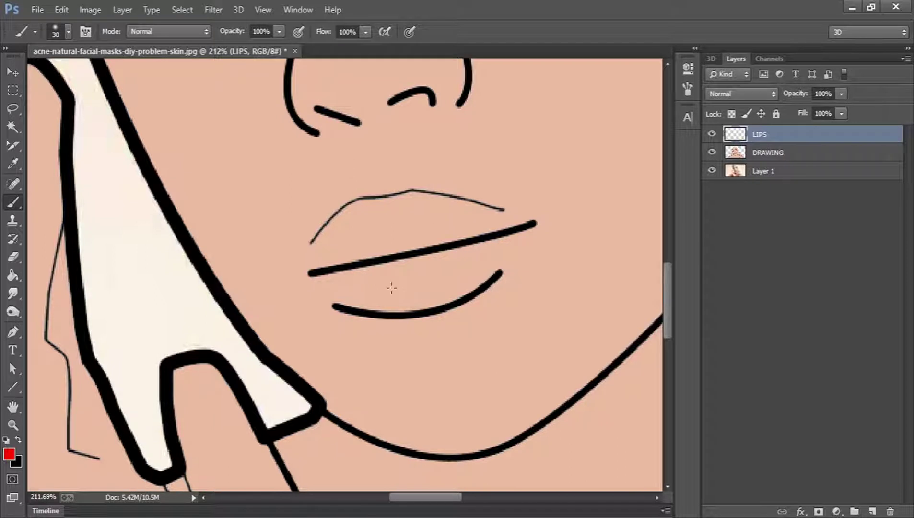
mouse_move(334, 283)
left_mouse_down()
mouse_move(440, 272)
mouse_move(506, 249)
mouse_move(446, 283)
mouse_move(368, 299)
mouse_move(405, 311)
mouse_move(453, 291)
mouse_move(485, 259)
mouse_move(364, 278)
left_mouse_up()
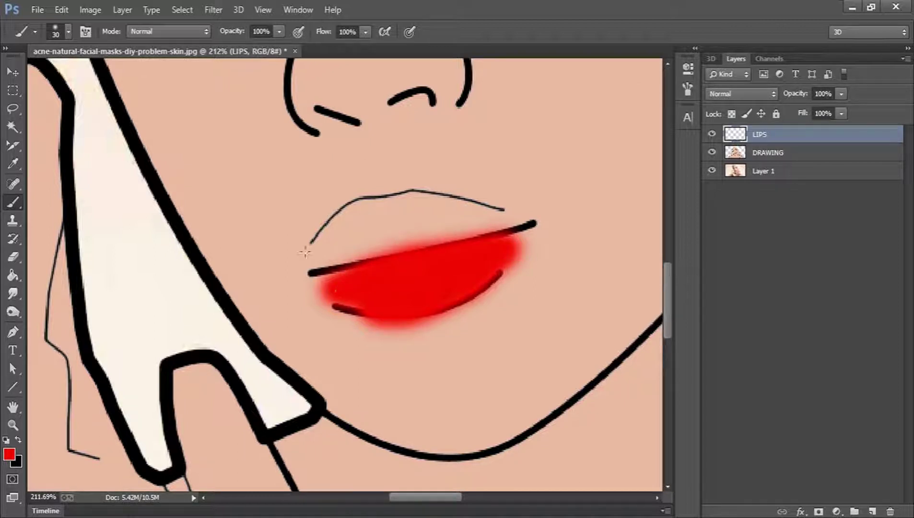
Set the brush opacity to 50% and paint the upper lip a lighter red
double_click(256, 32)
type("50")
key("Return")
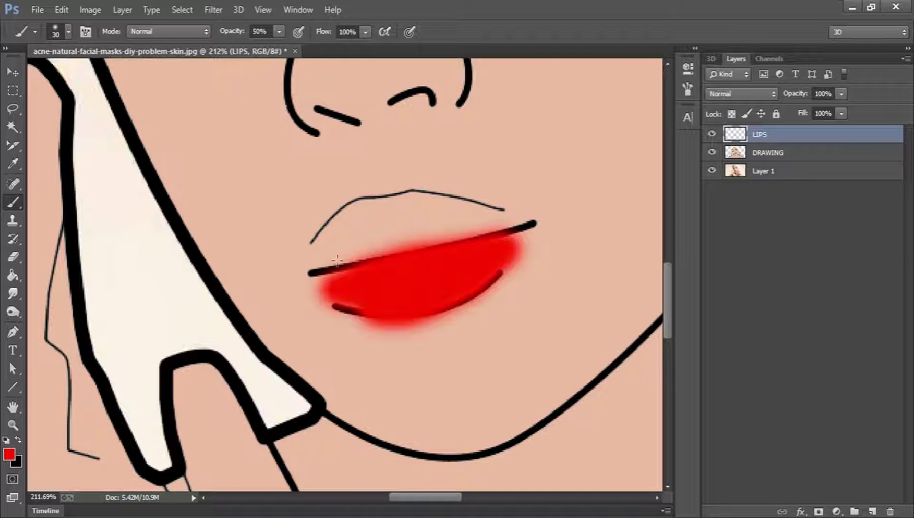
mouse_move(321, 253)
left_mouse_down()
mouse_move(494, 214)
mouse_move(467, 206)
mouse_move(362, 216)
mouse_move(334, 232)
mouse_move(364, 233)
left_mouse_up()
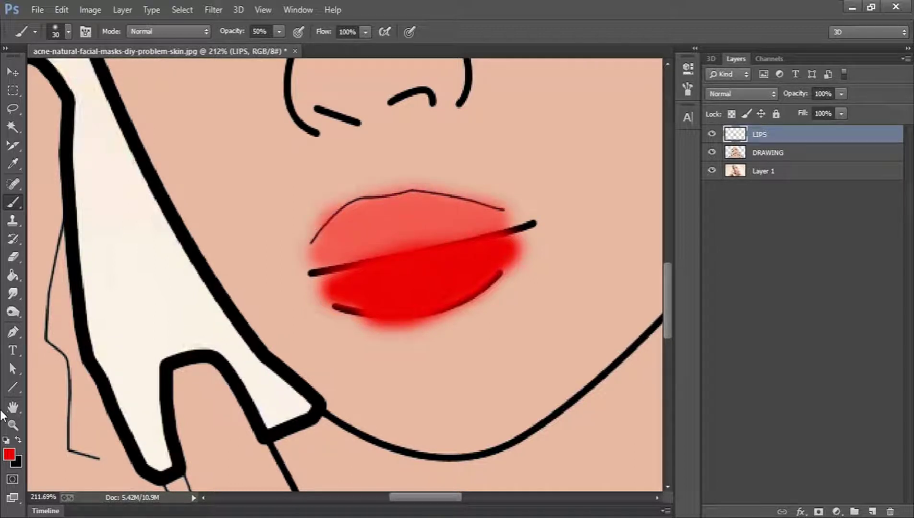
Try to erase the red spill around the lips on the LIPS layer with a 250 px eraser at 100% hardness
left_click(13, 424)
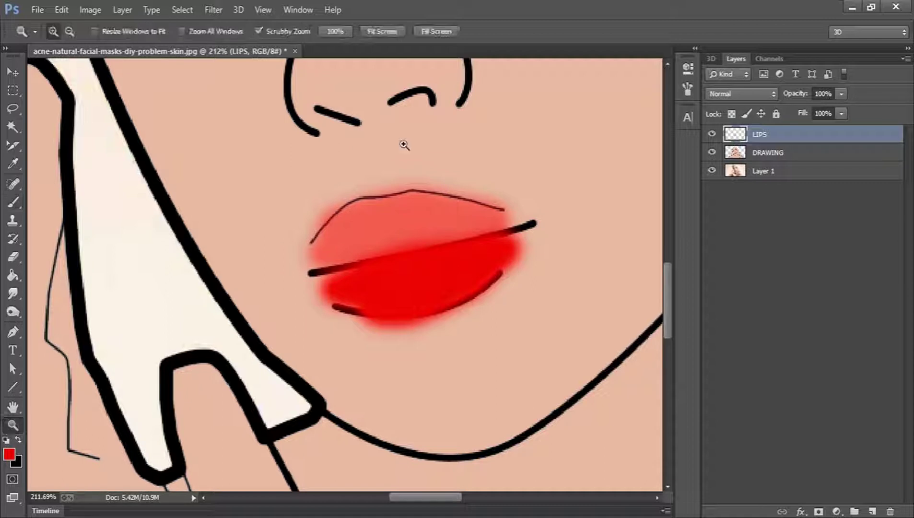
left_click(414, 305)
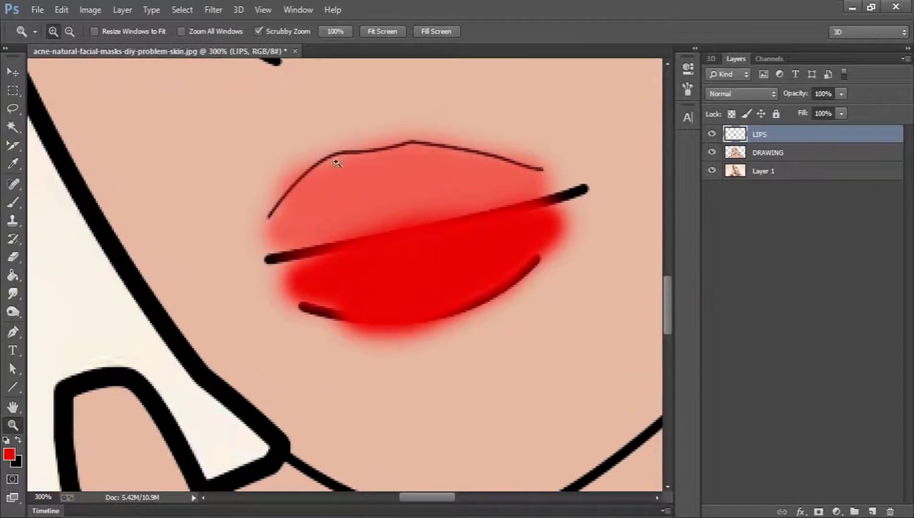
key("e")
right_click(287, 127)
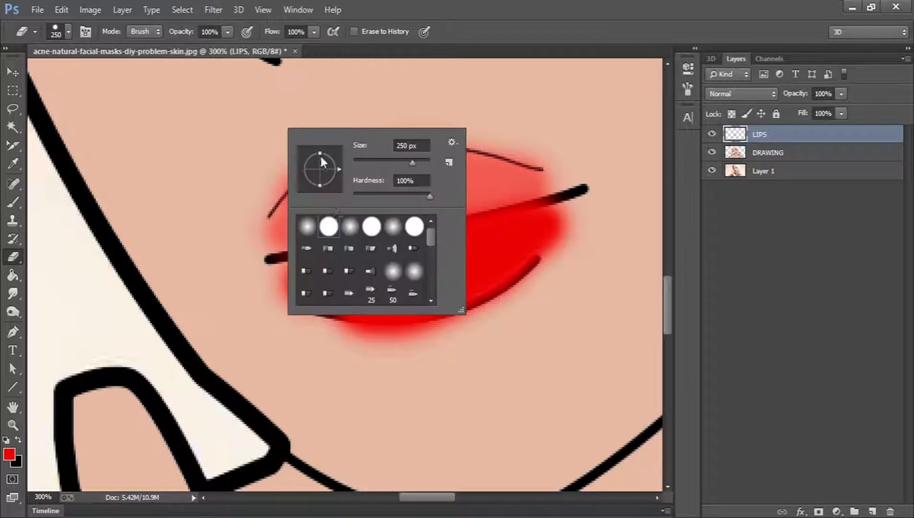
left_click(272, 161)
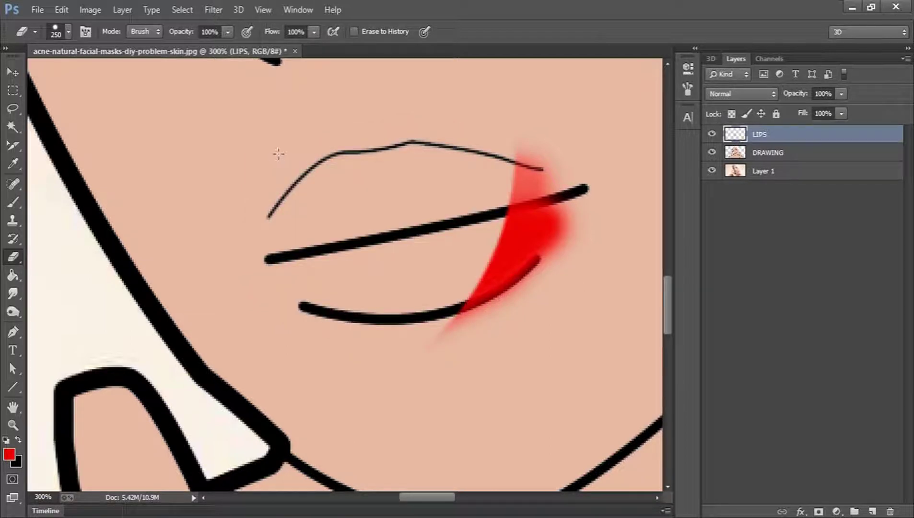
key("ctrl+z")
Reduce the eraser to 24 px and try to erase the red spill along the upper lip's outer edge
right_click(301, 153)
left_click(376, 184)
left_click_drag(280, 152, 285, 194)
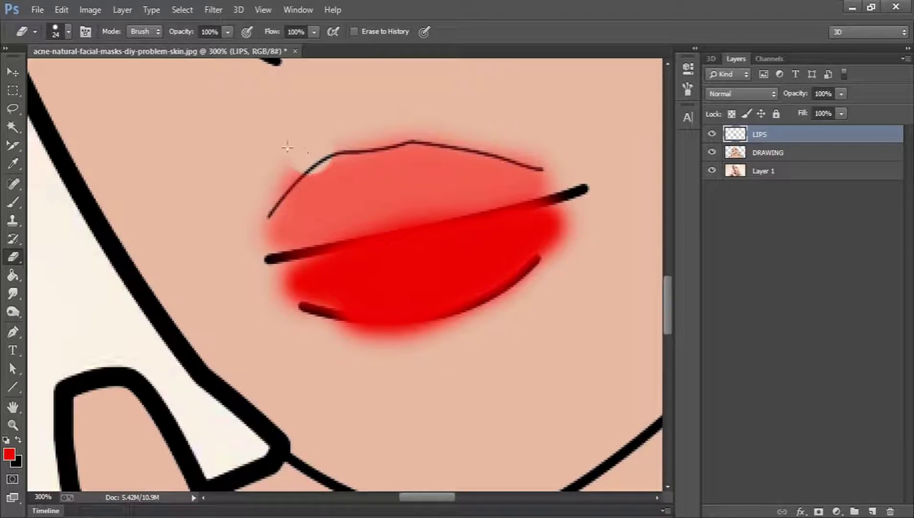
mouse_move(288, 149)
left_mouse_down()
mouse_move(268, 158)
mouse_move(249, 200)
mouse_move(333, 128)
mouse_move(461, 123)
mouse_move(563, 157)
mouse_move(586, 200)
mouse_move(587, 238)
mouse_move(545, 284)
mouse_move(446, 330)
mouse_move(380, 352)
mouse_move(250, 321)
mouse_move(326, 342)
left_mouse_up()
key("ctrl+z")
Try the Color Dodge blend mode on the LIPS layer, comparing it with the DRAWING layer hidden and shown, and restore Normal blending
key("z")
left_click(382, 31)
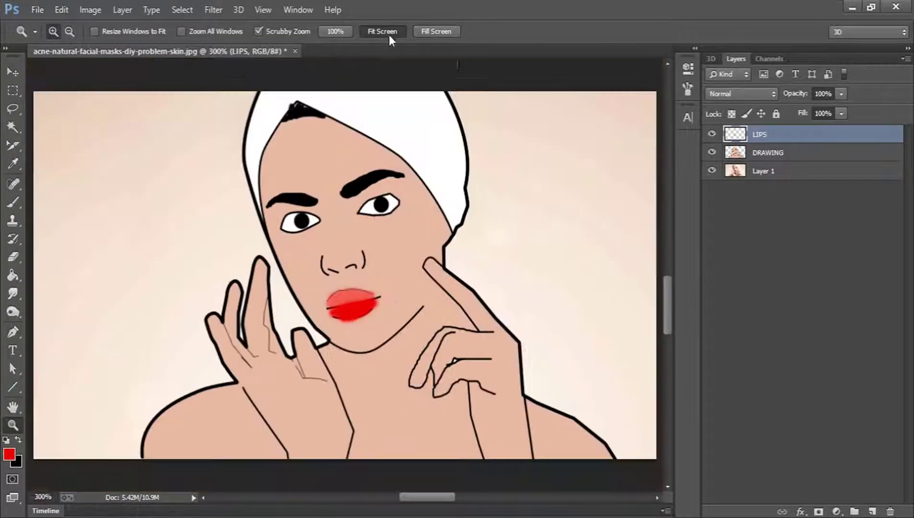
left_click(736, 94)
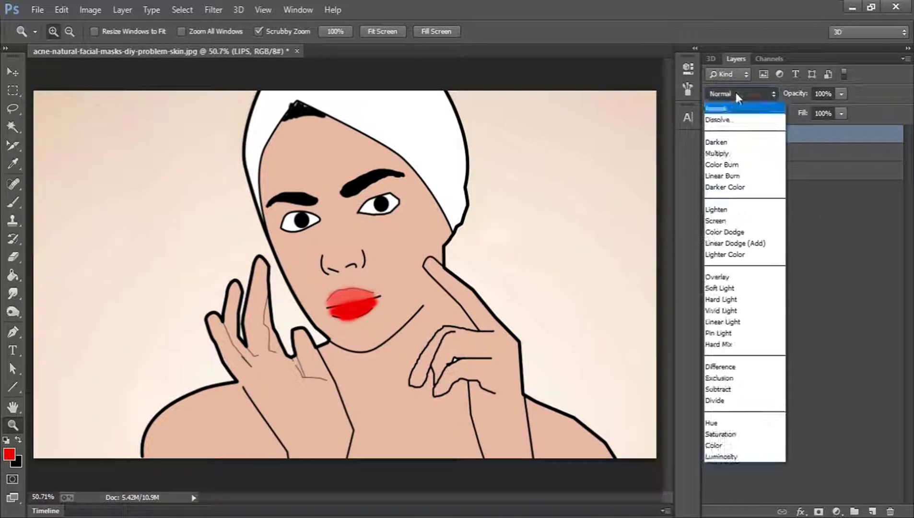
left_click(731, 233)
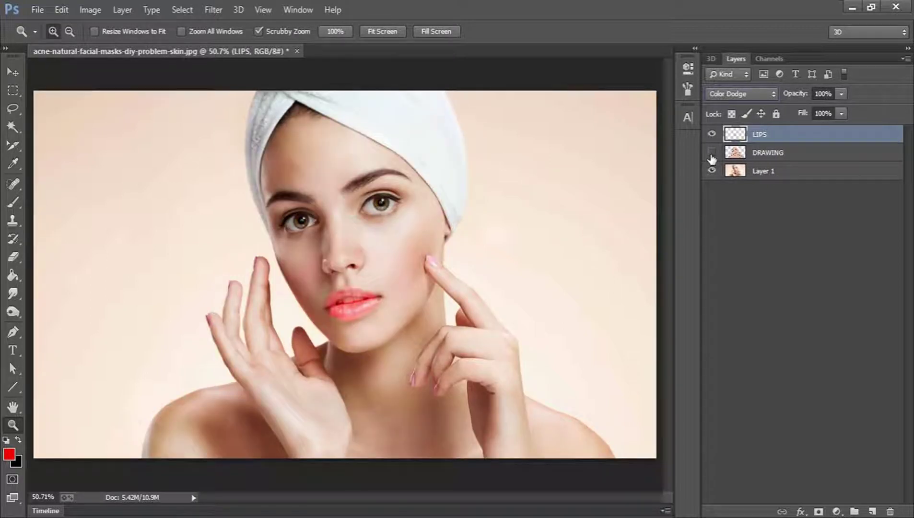
left_click(712, 153)
left_click(780, 209)
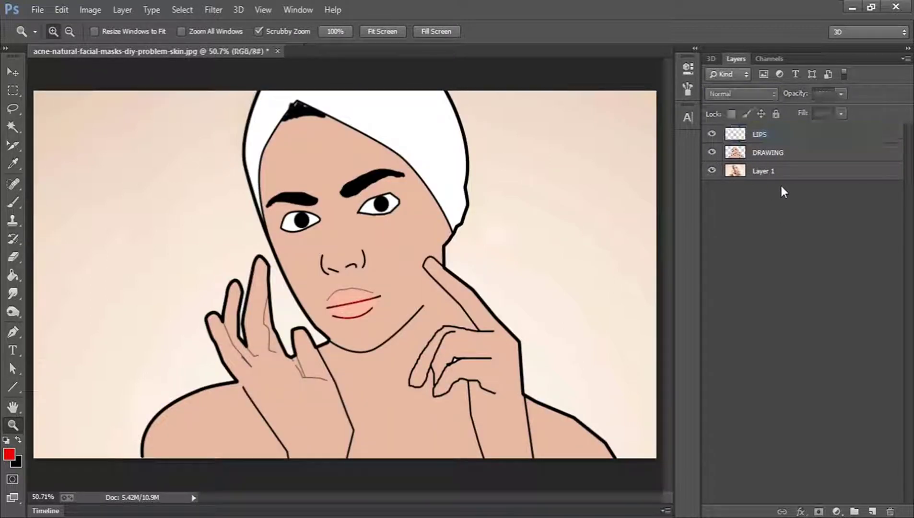
left_click(780, 152)
left_click(779, 133)
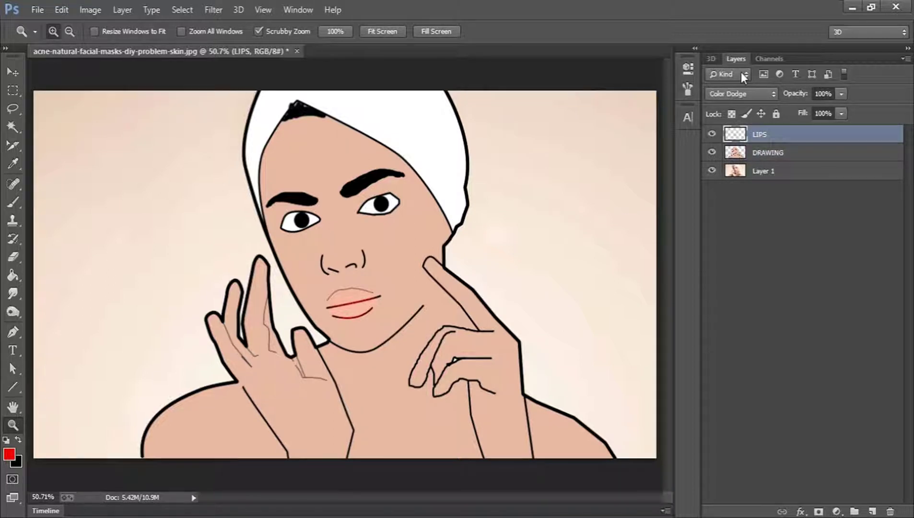
left_click(742, 94)
left_click(734, 106)
Lower the LIPS layer's opacity to soften the red of the lips
left_click(824, 92)
type("50")
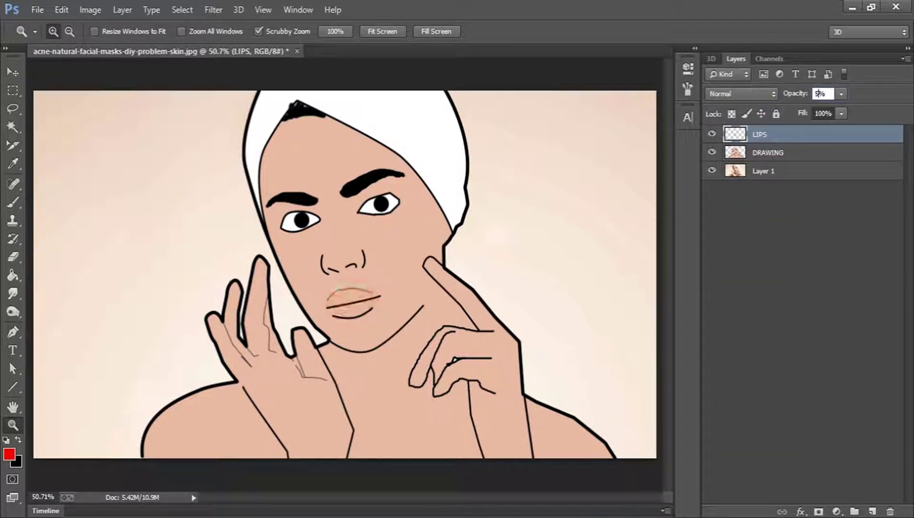
key("Return")
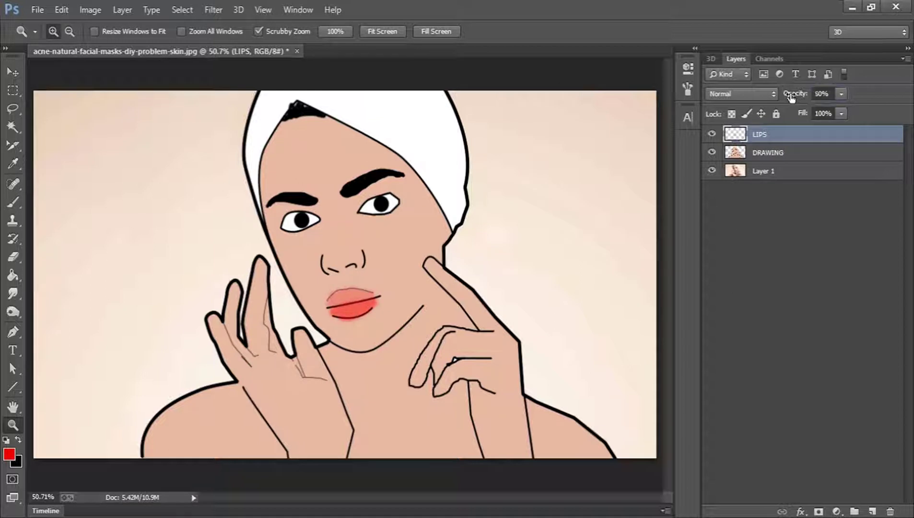
Set the DRAWING layer's opacity to 80% so the photo's shading shows through, and check the whole picture
left_click(769, 154)
left_click(822, 92)
type("80")
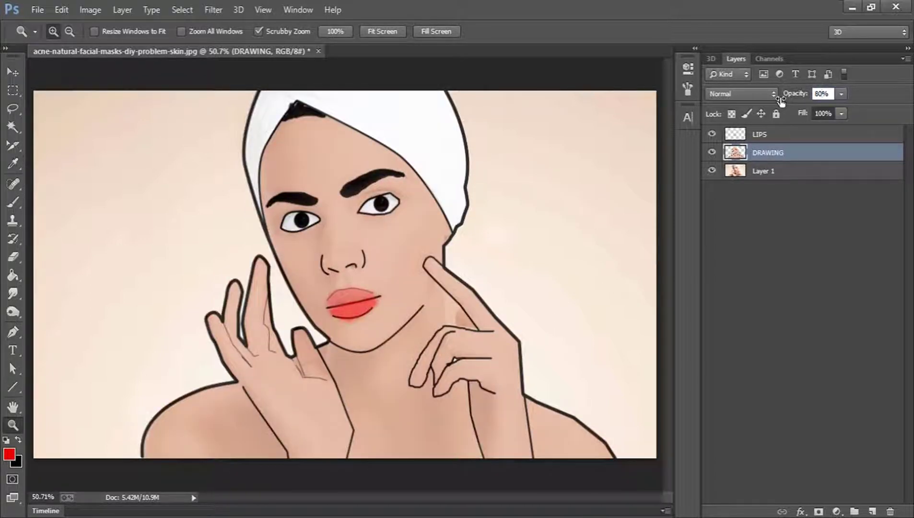
key("Return")
left_click(767, 241)
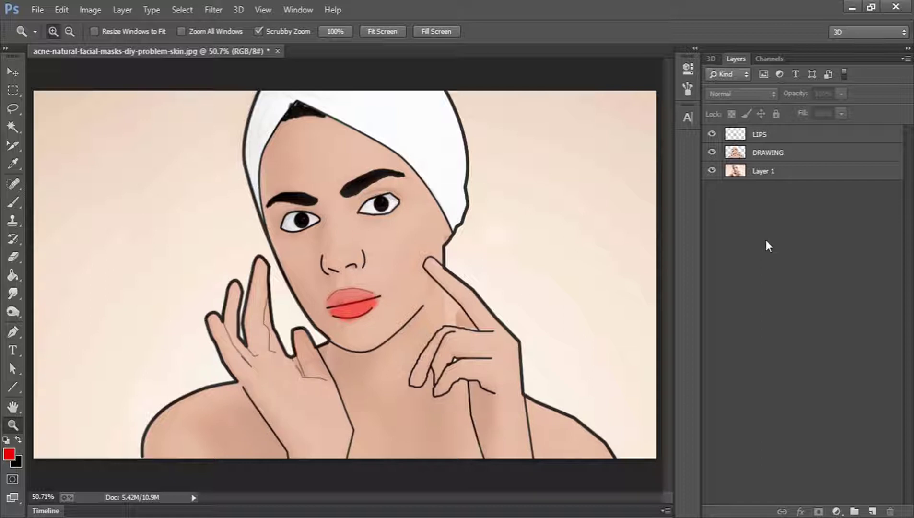
left_click_drag(344, 239, 410, 239)
left_click(390, 32)
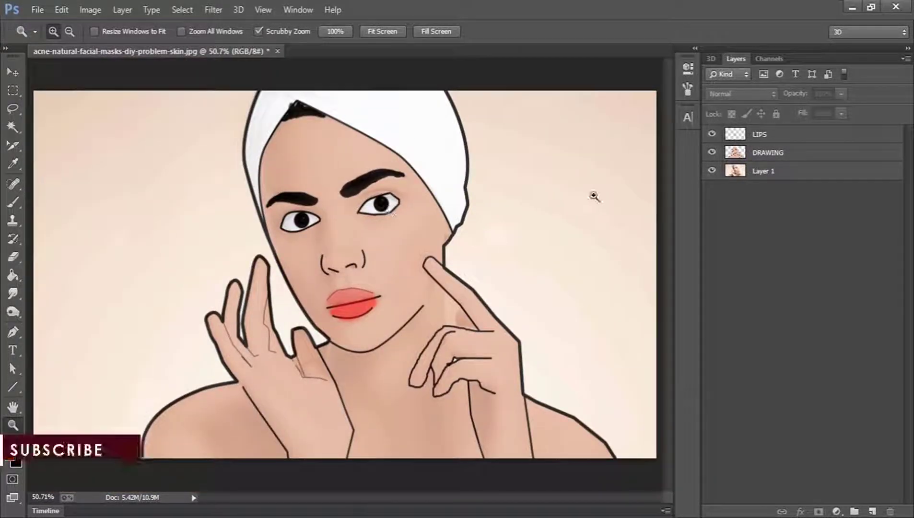